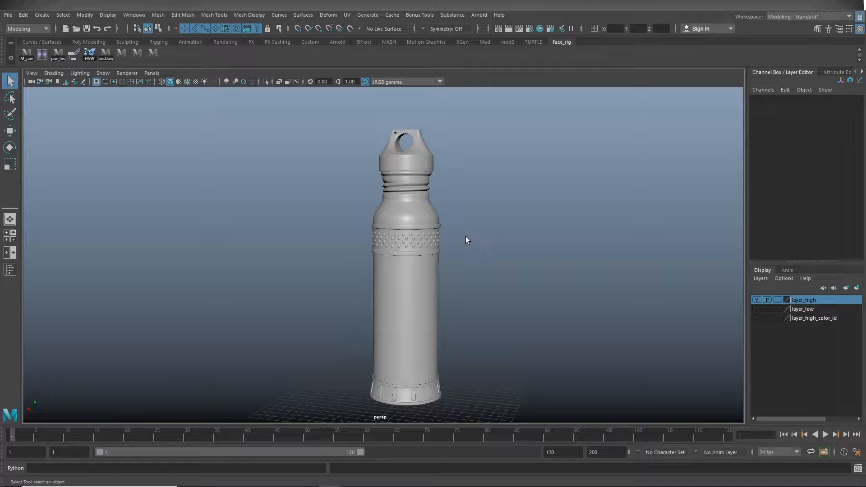
- Move the high-poly bottle body about 12.8 units along X, away from its cap, ring and base
left_click_drag(483, 238, 537, 249, "alt")
right_click_drag(537, 248, 602, 254, "alt")
left_click_drag(343, 122, 497, 264)
left_click(497, 264)
right_click_drag(584, 271, 412, 296, "alt")
left_click_drag(494, 267, 378, 296)
key("w")
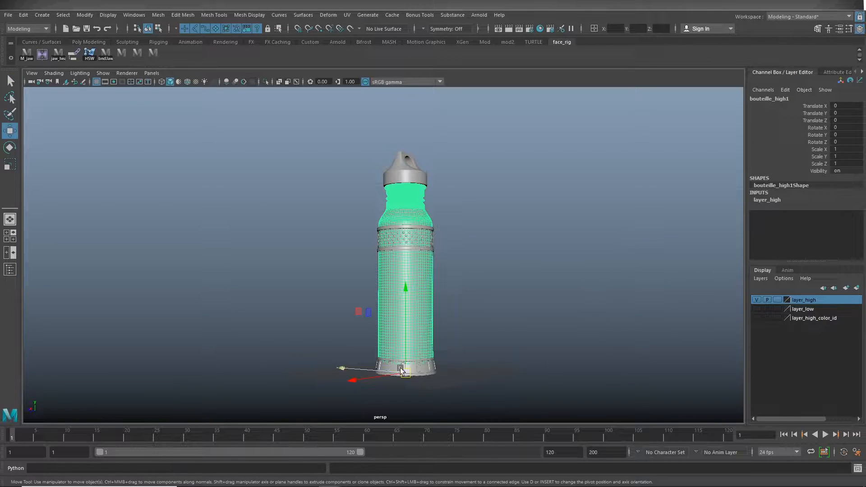
left_click_drag(333, 373, 220, 379)
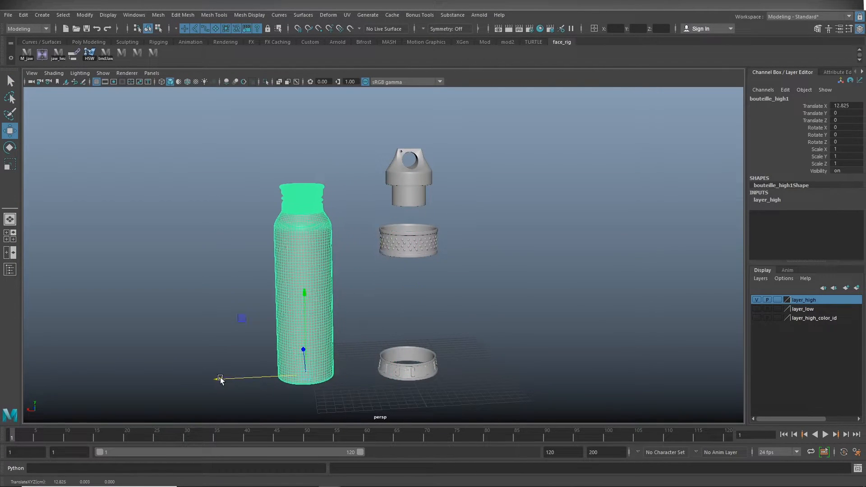
- Select the high-poly base, ring and cap one after another to check that they are separate objects
left_click_drag(505, 312, 406, 380)
left_click_drag(472, 220, 409, 280)
left_click_drag(469, 158, 431, 185)
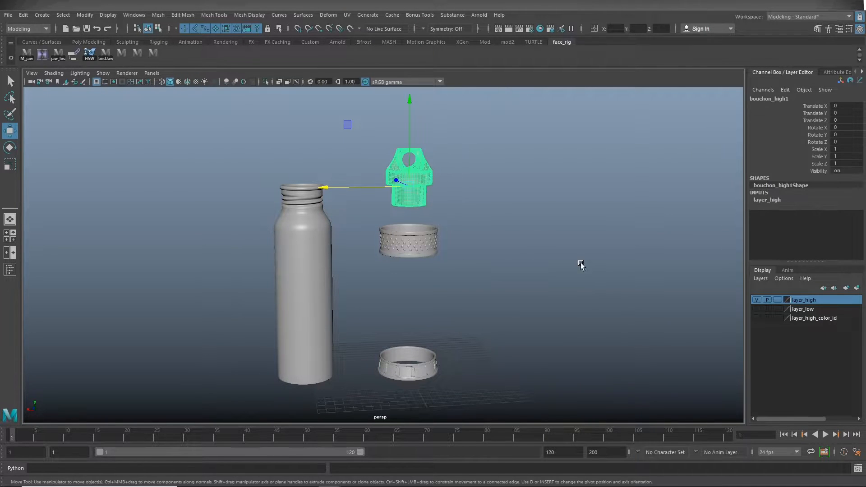
- Set the high-poly bottle body's Translate X to 0 and clear the selection
left_click_drag(251, 342, 396, 304)
double_click(847, 105)
type("0")
key("Return")
left_click(542, 251)
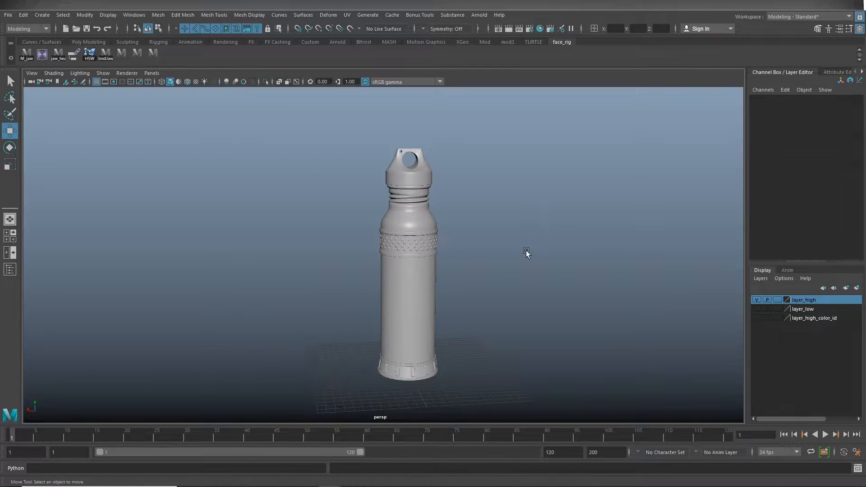
- Hide layer_high and show layer_high_color_id
scroll(519, 251, "up", 1)
left_click_drag(466, 125, 510, 249)
left_click(757, 300)
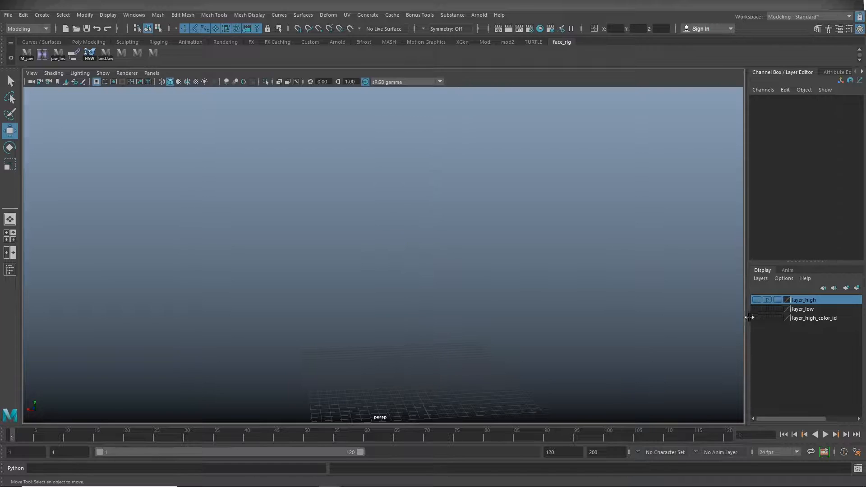
left_click(757, 318)
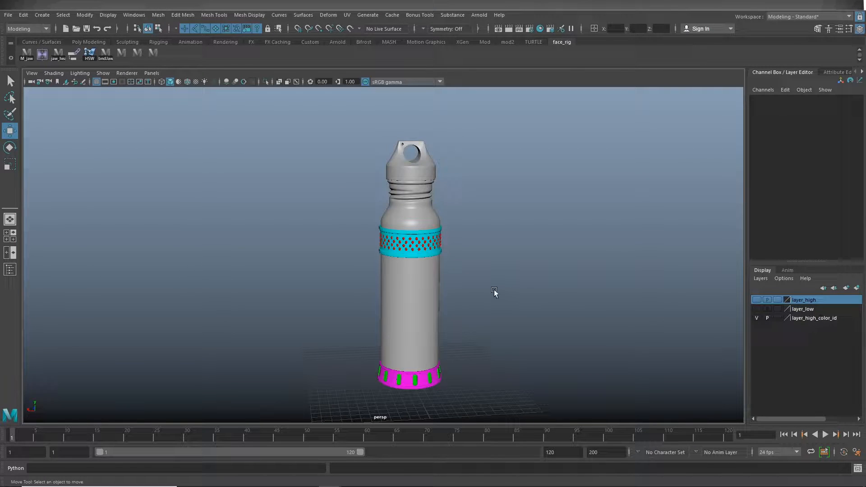
- Examine the color-ID ring up close and select it to check its mesh
scroll(429, 302, "up", 8)
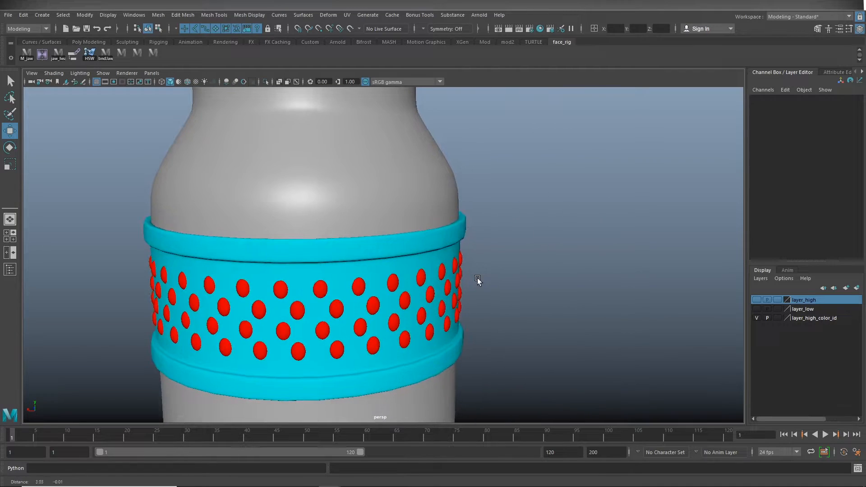
left_click_drag(478, 280, 491, 265, "alt")
left_click(445, 246)
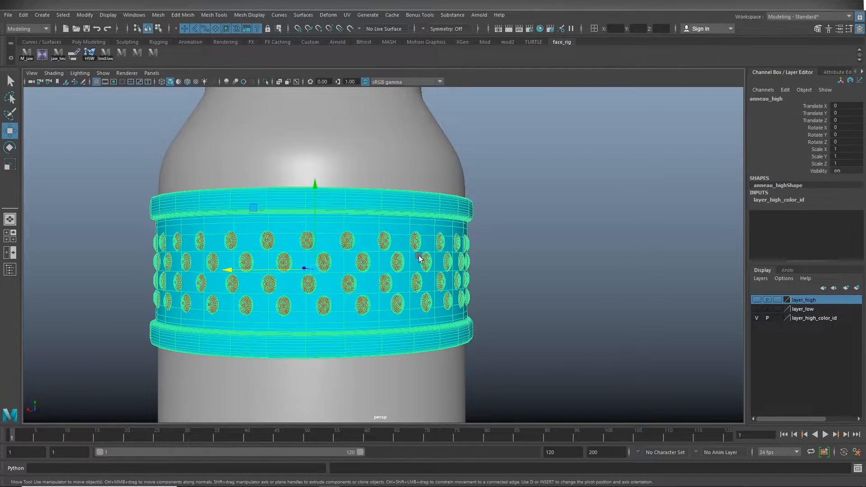
left_click(581, 295)
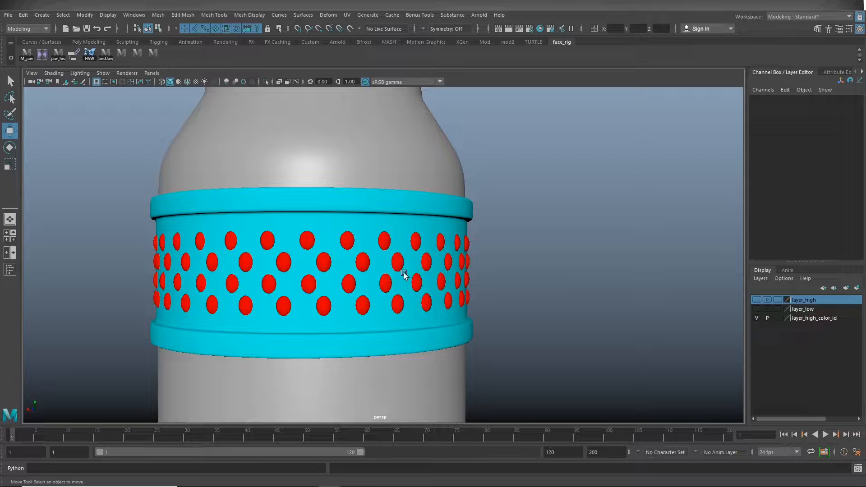
- Examine the color-ID base at the foot of the bottle and select it to check its mesh
right_click_drag(553, 367, 285, 318, "alt")
left_click_drag(286, 318, 406, 318, "alt")
middle_click_drag(437, 293, 422, 241, "alt")
right_click_drag(422, 242, 702, 271, "alt")
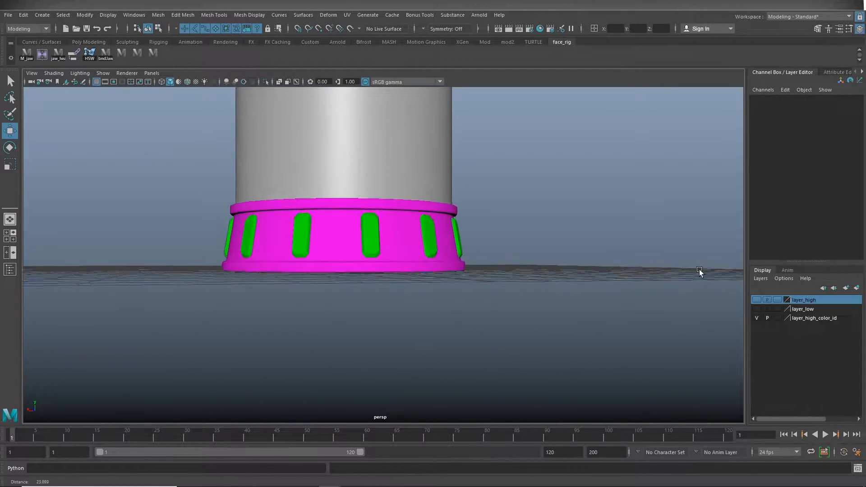
left_click(360, 238)
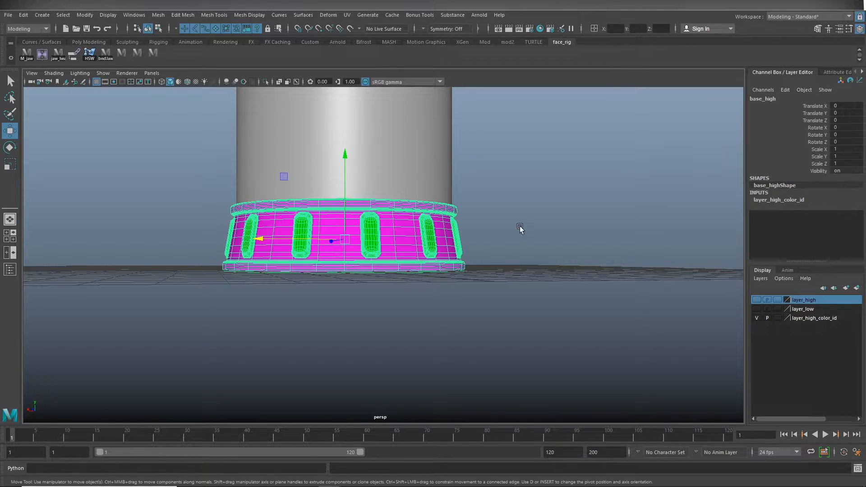
left_click(537, 220)
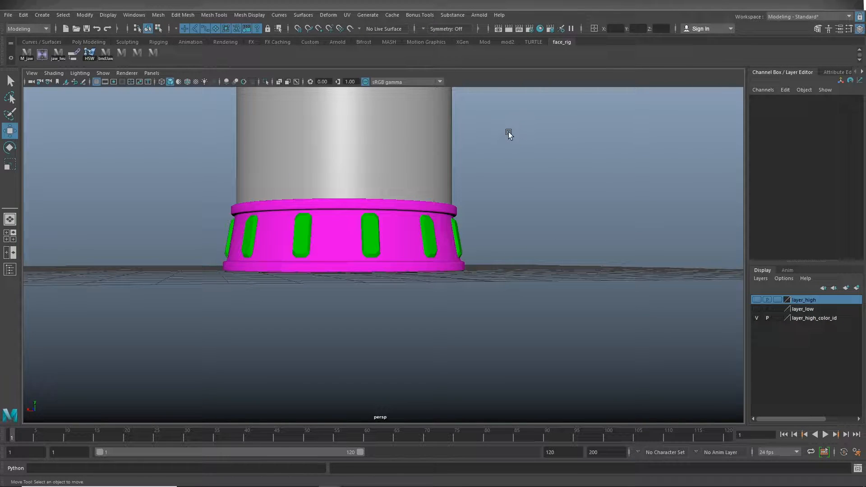
- Open the Hypershade beside the bottle to view its materials together with the colored ring
left_click(541, 29)
left_click_drag(808, 137, 524, 117)
right_click_drag(289, 242, 233, 263, "alt")
middle_click_drag(244, 261, 182, 347, "alt")
right_click_drag(238, 271, 205, 249, "alt")
middle_click_drag(228, 248, 199, 349, "alt")
right_click_drag(199, 329, 139, 280, "alt")
middle_click_drag(255, 208, 234, 291, "alt")
right_click_drag(224, 277, 305, 250, "alt")
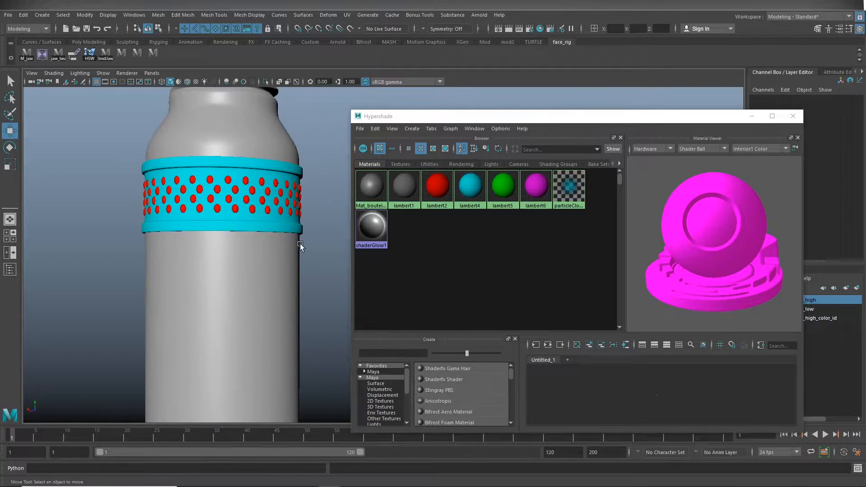
- Compare the lambert materials in the Hypershade with the colors on the bottle's ring and base
middle_click_drag(292, 210, 323, 264, "alt")
right_click_drag(259, 272, 335, 264, "alt")
middle_click_drag(302, 228, 332, 260, "alt")
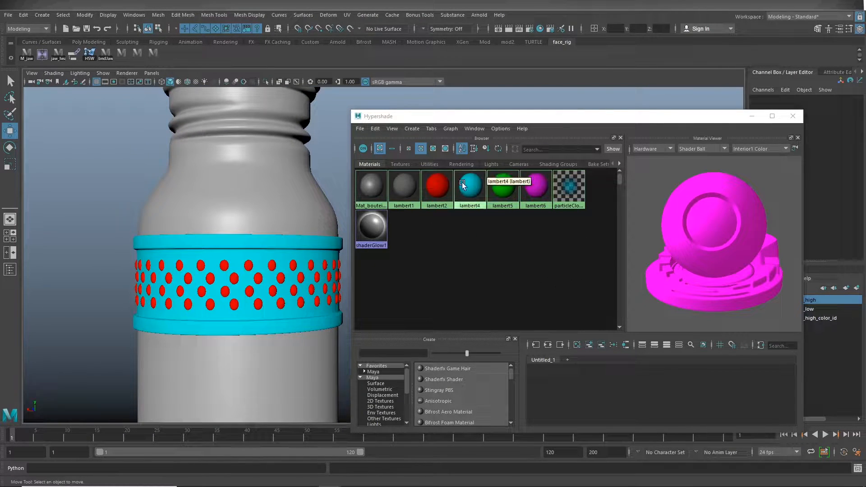
right_click_drag(211, 272, 324, 272, "alt")
middle_click_drag(226, 275, 292, 254, "alt")
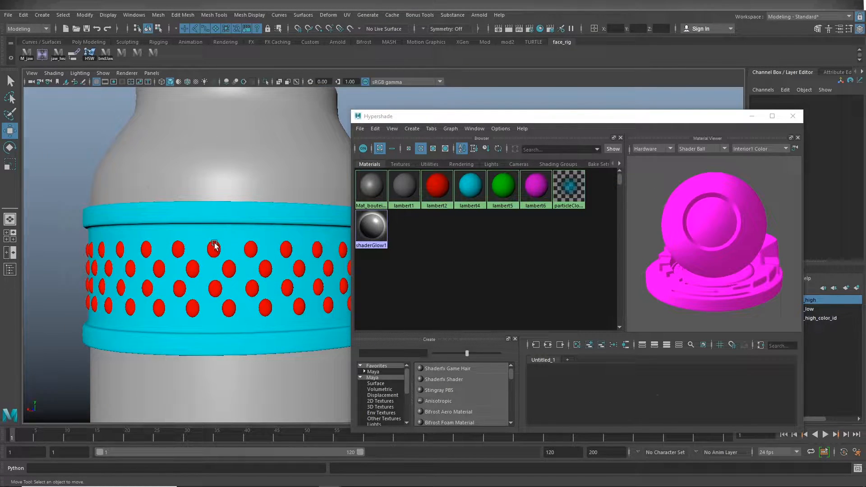
right_click_drag(230, 257, 139, 286, "alt")
middle_click_drag(186, 282, 131, 106, "alt")
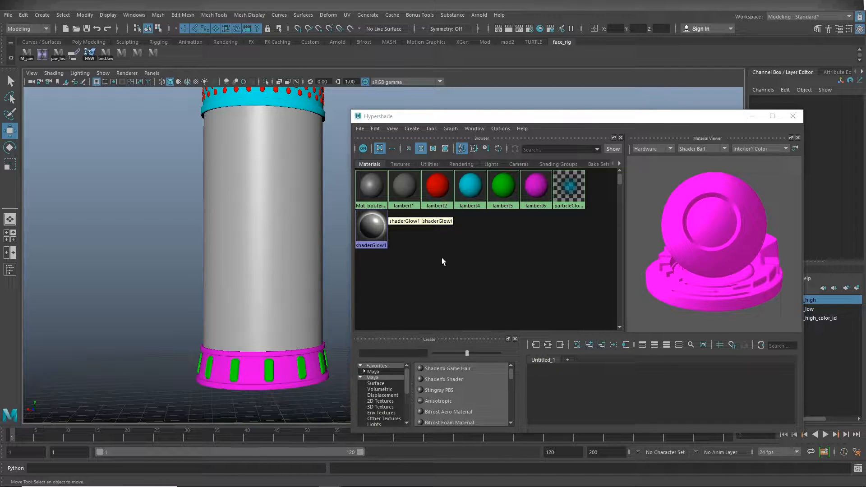
middle_click_drag(195, 390, 266, 369)
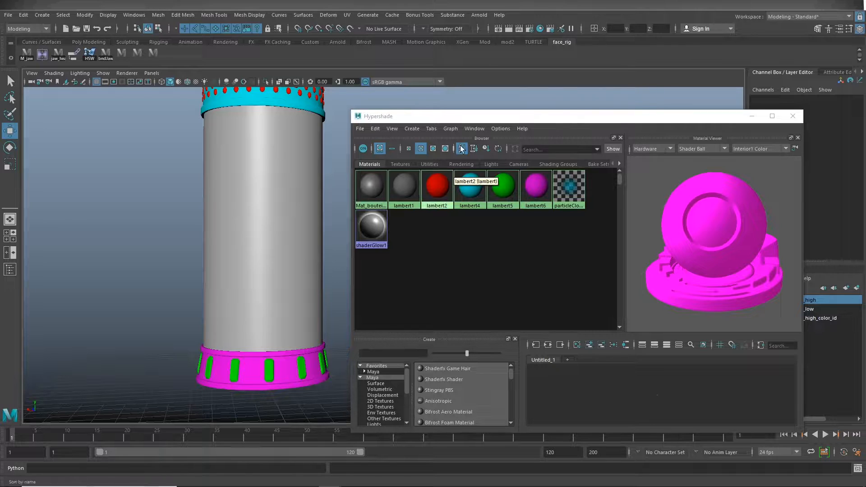
- Move the Hypershade out of the way, then replace layer_high_color_id with layer_low and layer_high in the viewport
left_click_drag(475, 115, 865, 112)
right_click_drag(431, 268, 372, 242, "alt")
middle_click_drag(372, 243, 382, 281, "alt")
left_click(757, 319)
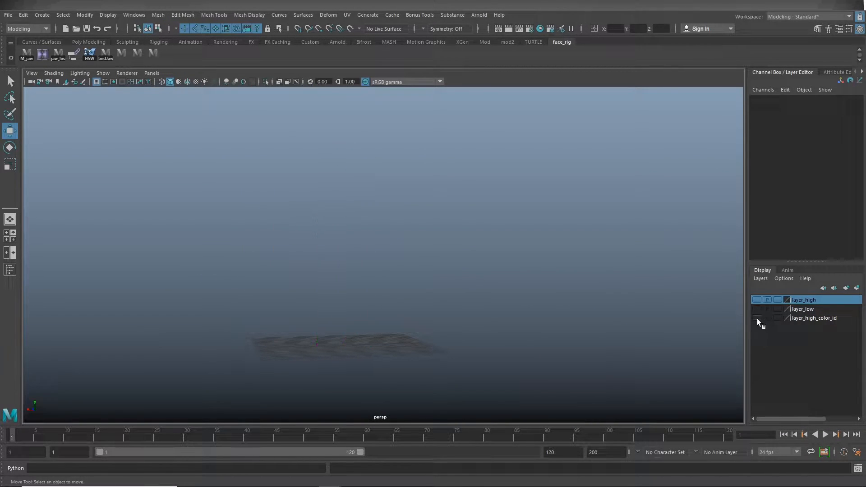
left_click(757, 310)
right_click_drag(376, 294, 278, 286, "alt")
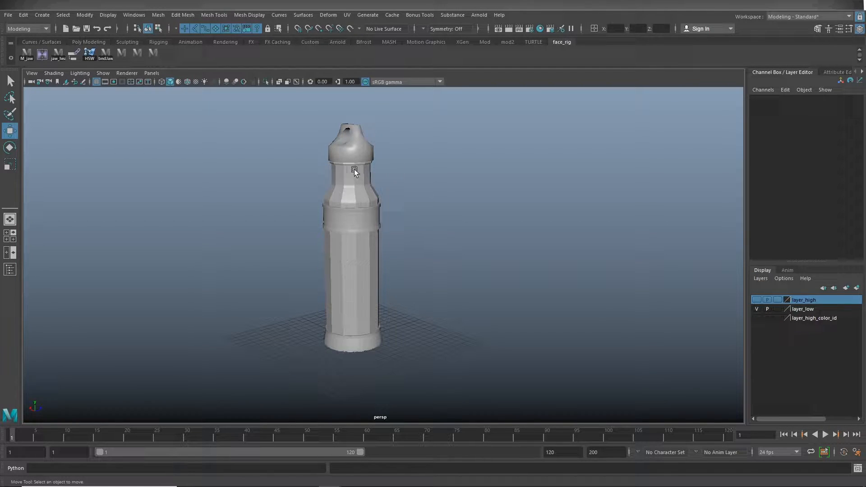
left_click(757, 300)
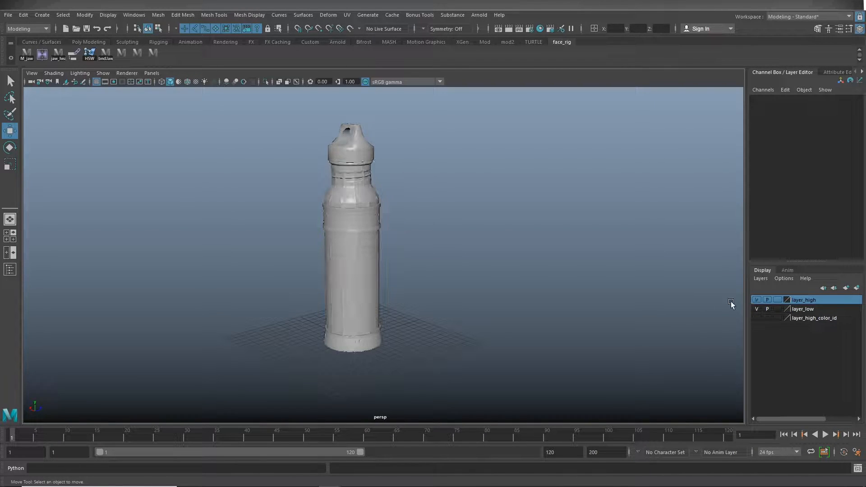
- Move the high- and low-poly bottle bodies together about -10.7 units along Z, beside the other parts
left_click_drag(274, 290, 411, 287)
left_click_drag(429, 324, 372, 344, "alt")
left_click_drag(455, 322, 378, 327)
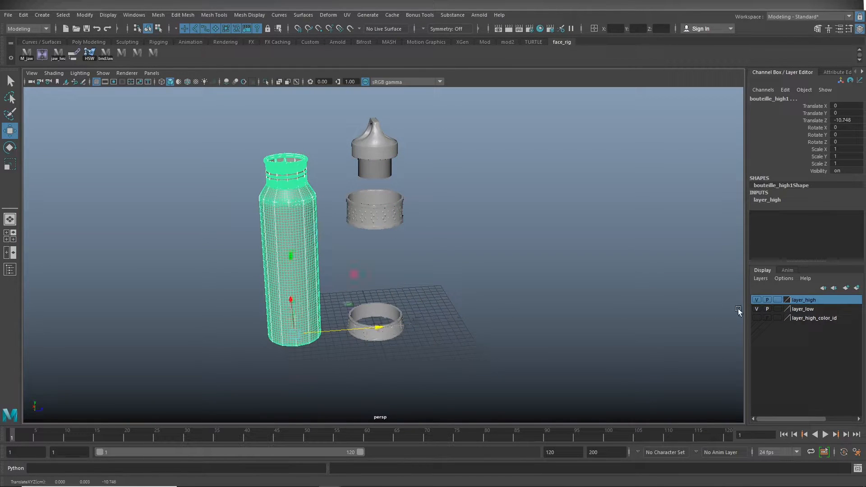
- Set layer_low to Template display and select bouchon_low, bouteille_low, base_low and anneau_low in the Outliner
left_click(778, 309)
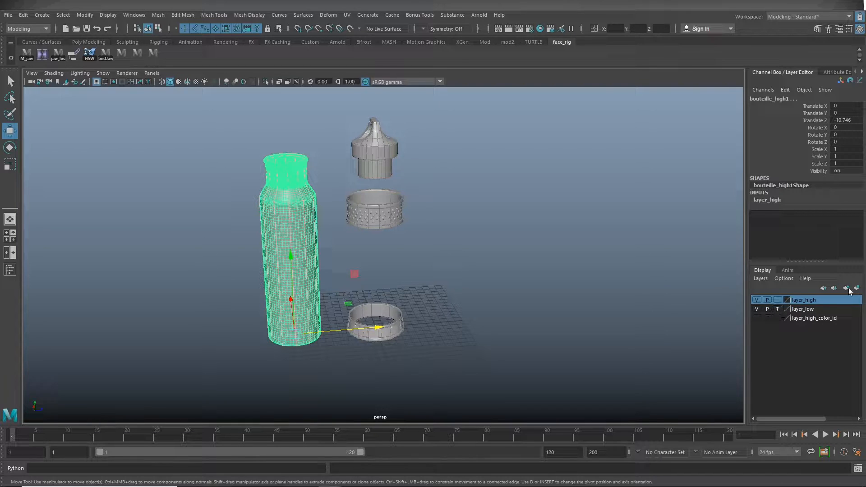
left_click(10, 270)
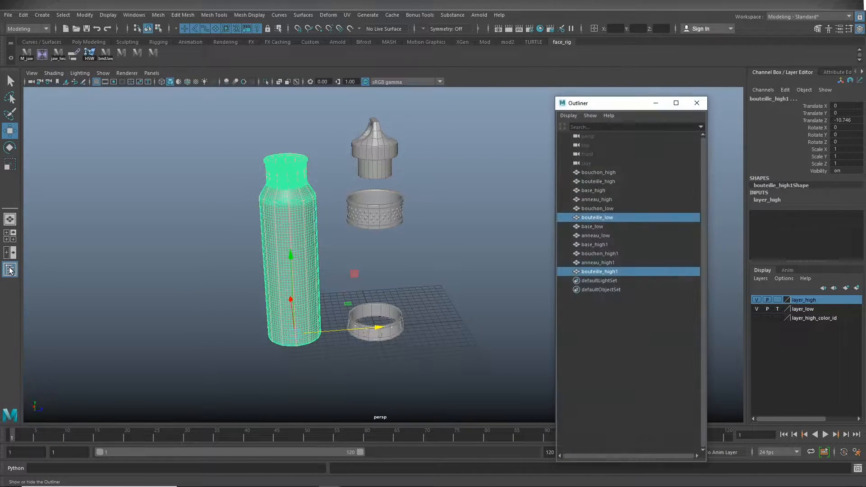
left_click(613, 219)
left_click(614, 227, "ctrl")
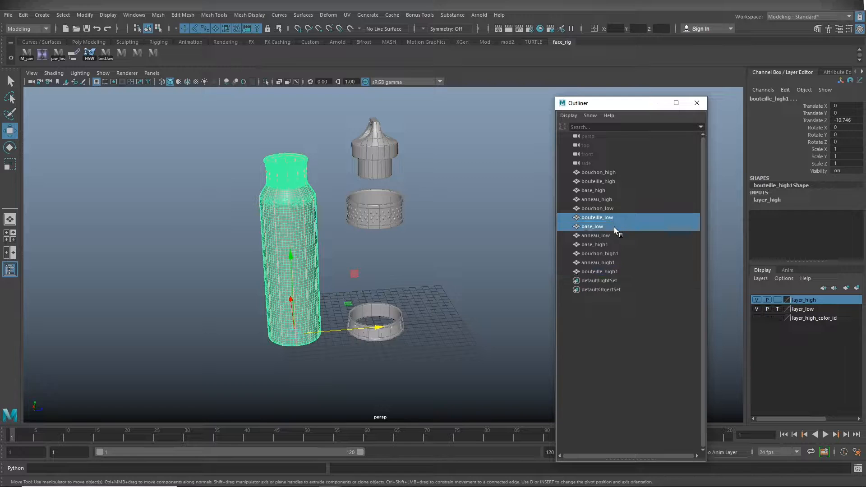
left_click(615, 244, "shift")
left_click_drag(616, 204, 613, 231)
- Examine how the low-poly wireframes fit around the high-poly cap, ring and body, then close the Outliner
right_click_drag(318, 232, 403, 180, "alt")
middle_click_drag(403, 181, 375, 342, "alt")
right_click_drag(353, 295, 537, 270, "alt")
right_click_drag(448, 253, 278, 219, "alt")
middle_click_drag(277, 219, 278, 413, "alt")
left_click_drag(335, 253, 394, 266, "alt")
right_click_drag(345, 267, 308, 250, "alt")
middle_click_drag(308, 250, 328, 271, "alt")
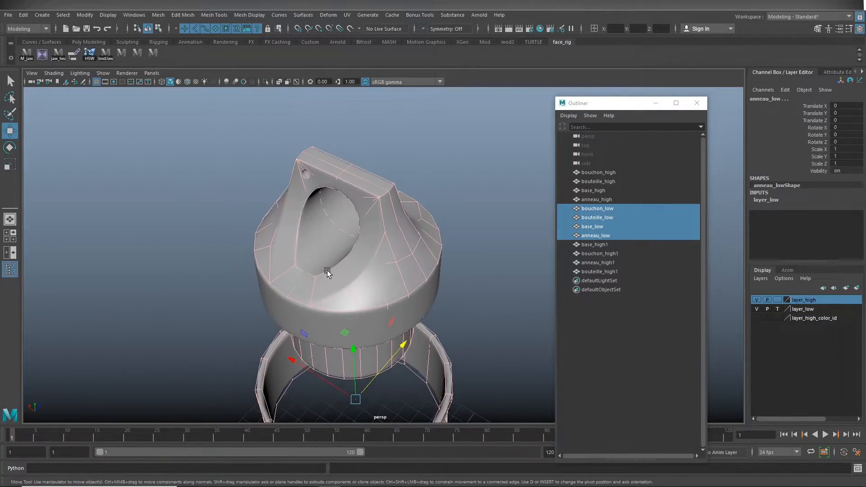
left_click_drag(327, 271, 331, 258, "alt")
right_click_drag(331, 258, 97, 267, "alt")
left_click_drag(97, 269, 307, 220, "alt")
right_click_drag(484, 279, 252, 277, "alt")
left_click(698, 103)
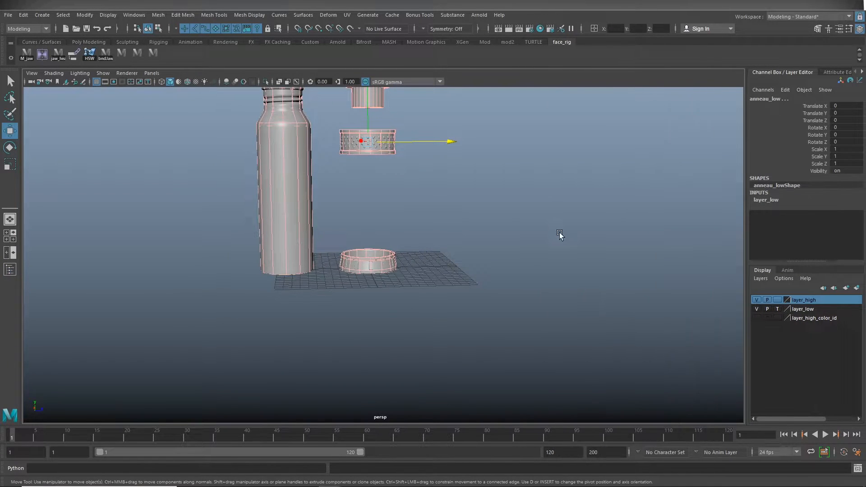
middle_click_drag(391, 198, 443, 253, "alt")
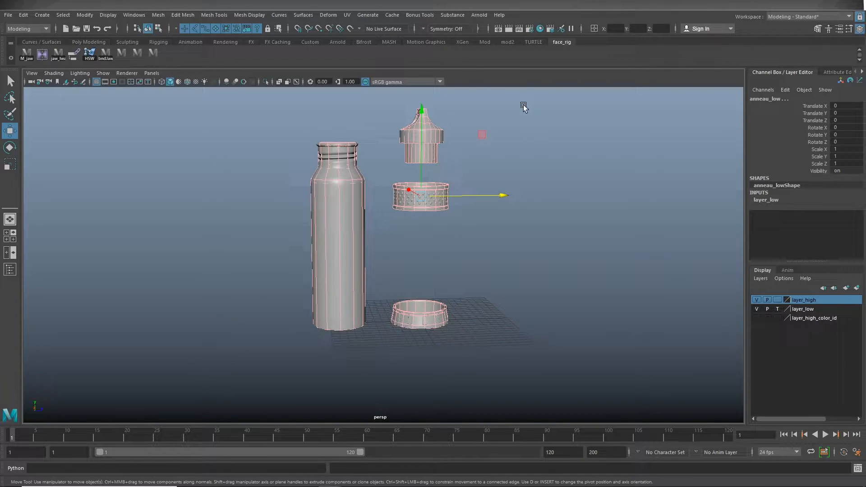
- Hide layer_high, switch layer_low to Reference display and clear the selection
left_click(758, 301)
left_click(777, 309)
left_click(587, 224)
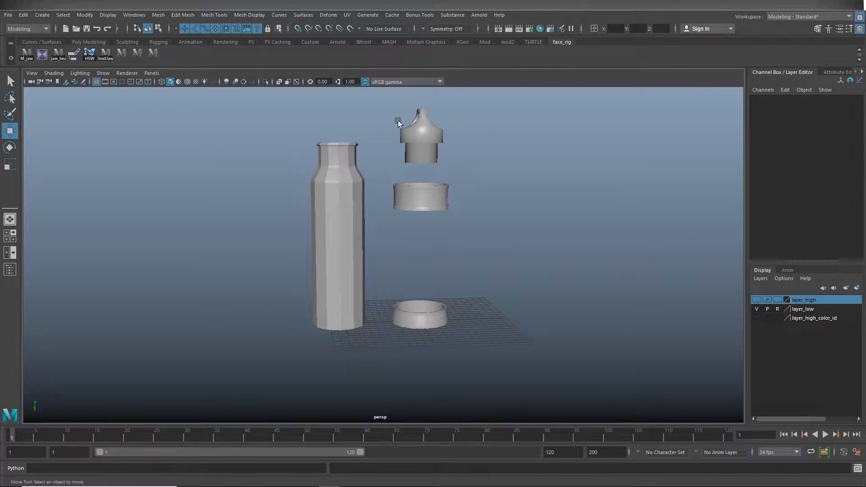
- Open the UV Editor, return layer_low to normal display and view the UV layout of bouteille_low
left_click(347, 14)
left_click(378, 31)
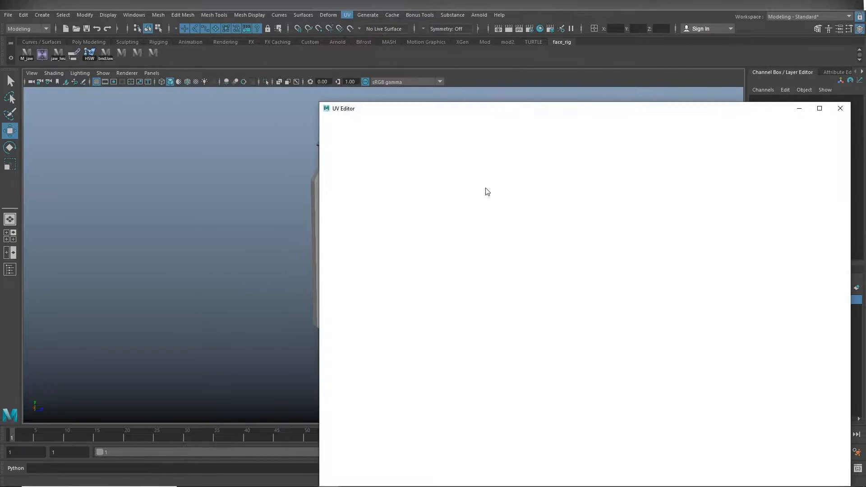
mouse_move(461, 109)
left_mouse_down()
mouse_move(607, 123)
mouse_move(237, 219)
mouse_move(294, 276)
left_mouse_up()
left_click(777, 309)
left_click_drag(392, 274, 639, 169)
left_click(355, 242)
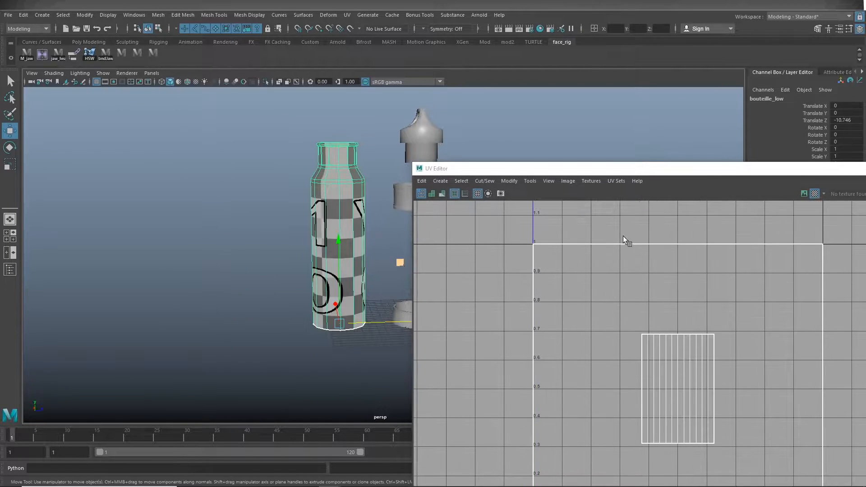
right_click_drag(657, 293, 398, 307, "alt")
middle_click_drag(378, 277, 280, 282, "alt")
- Check the UV layouts of the low-poly cap, ring and base, then close the UV Editor
left_click(318, 156)
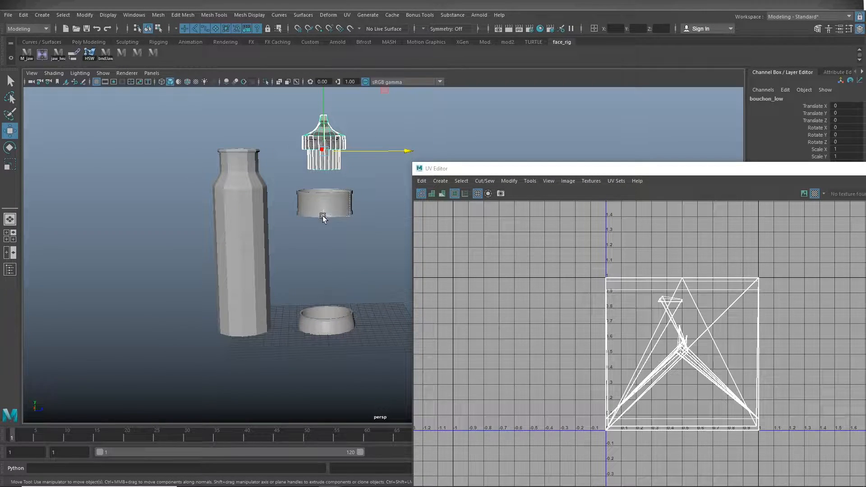
left_click(323, 210)
left_click(320, 331)
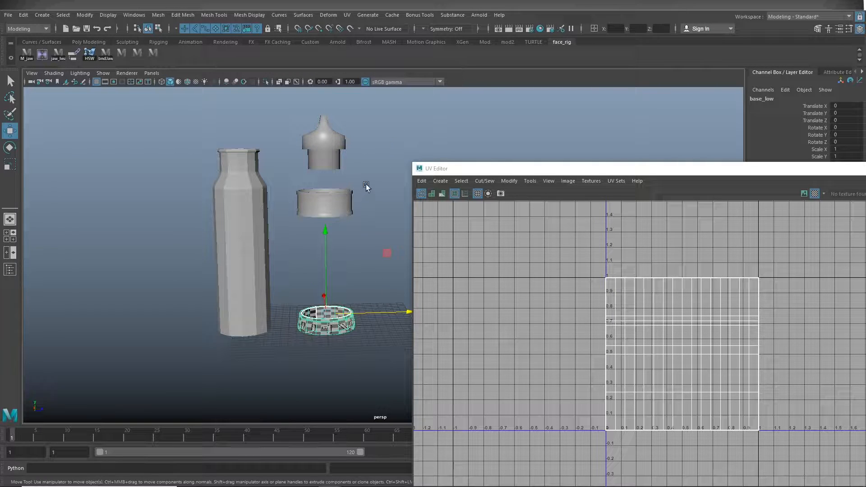
key("ctrl+z")
left_click_drag(662, 175, 461, 153)
left_click(724, 147)
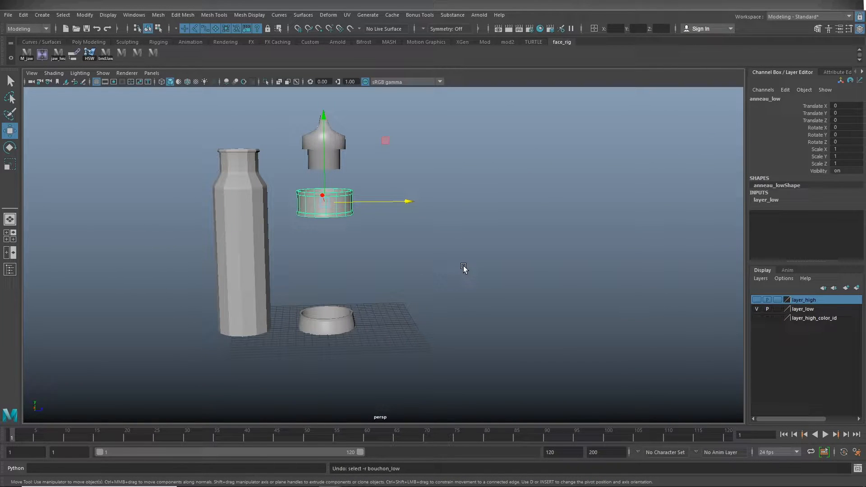
- Show layer_high again and open the Outliner
left_click(757, 300)
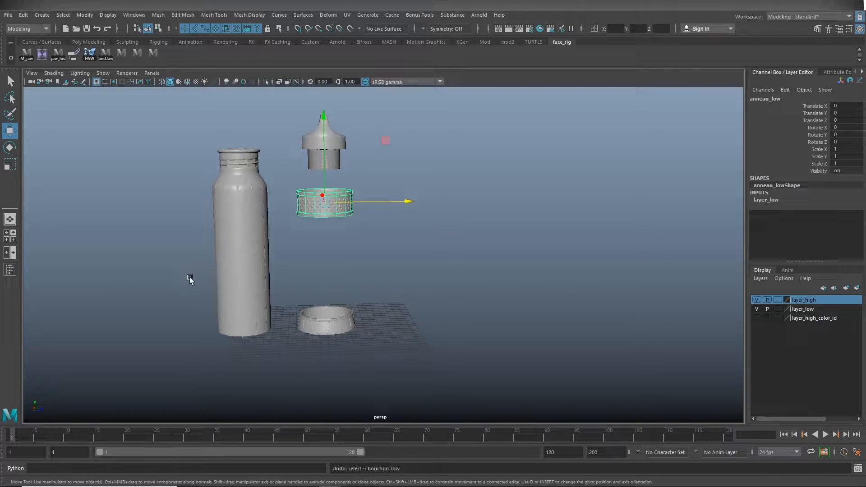
left_click(9, 270)
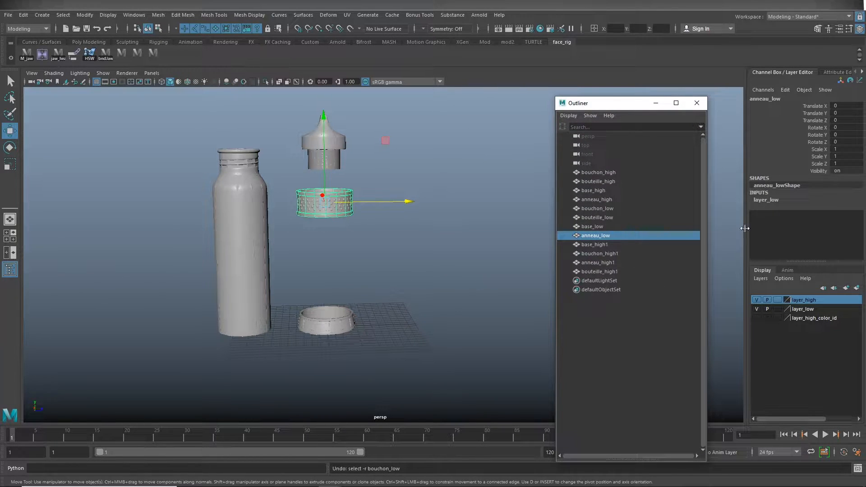
- Hide layer_low and delete the duplicate high-poly meshes base_high1, bouchon_high1, anneau_high1 and bouteille_high1
left_click_drag(611, 247, 622, 269)
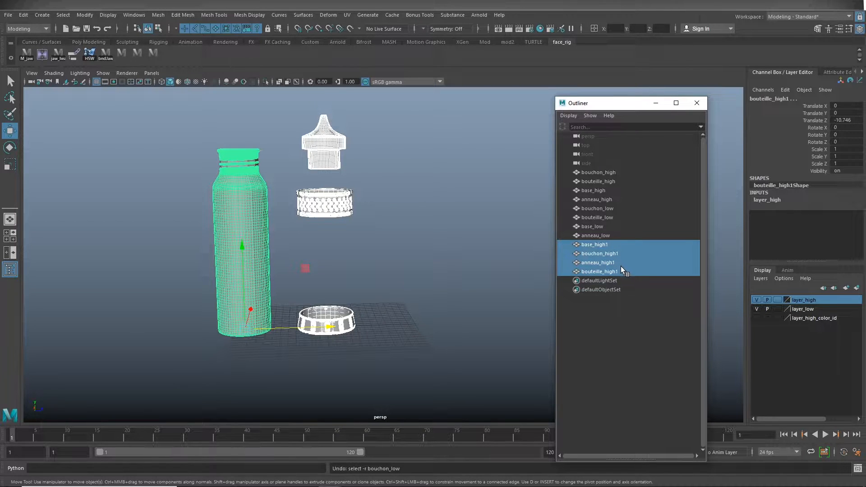
left_click(759, 309)
left_click(424, 255)
left_click_drag(387, 133, 195, 353)
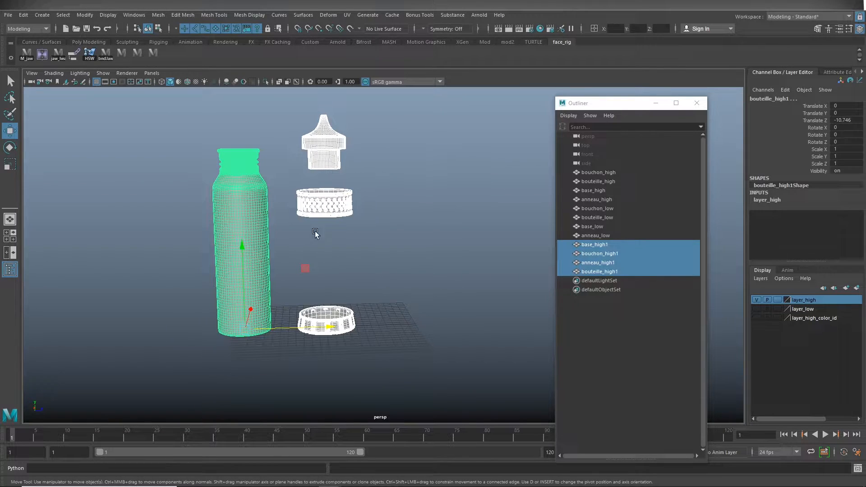
left_click(406, 198)
left_click_drag(407, 130, 219, 342)
key("Delete")
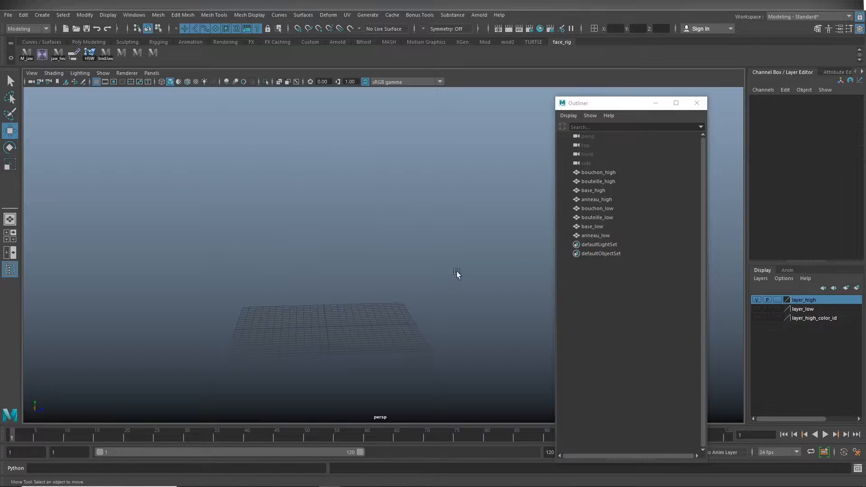
- Show layer_high_color_id, check bouteille_high's UV layout in the UV Editor, close the editor and clear the selection
left_click(757, 319)
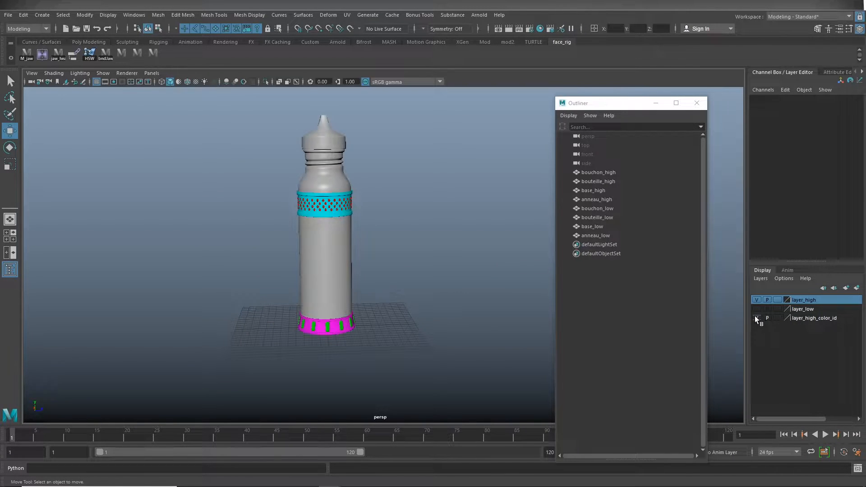
left_click_drag(298, 251, 361, 266)
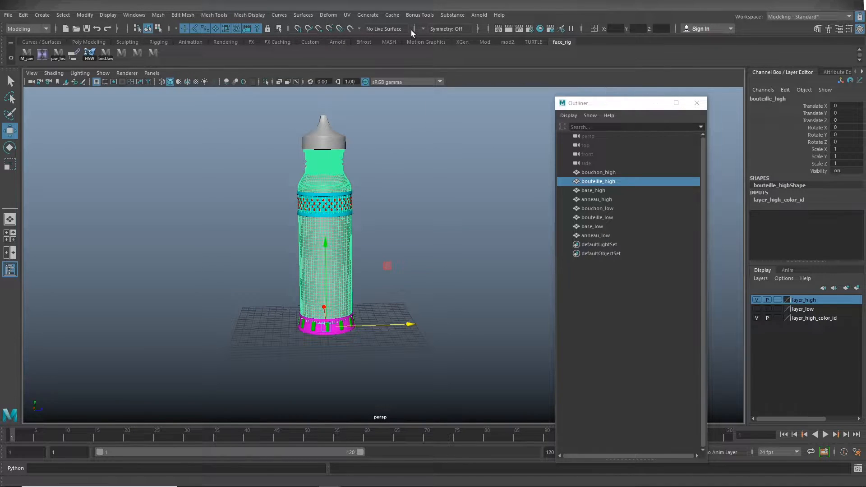
left_click(348, 15)
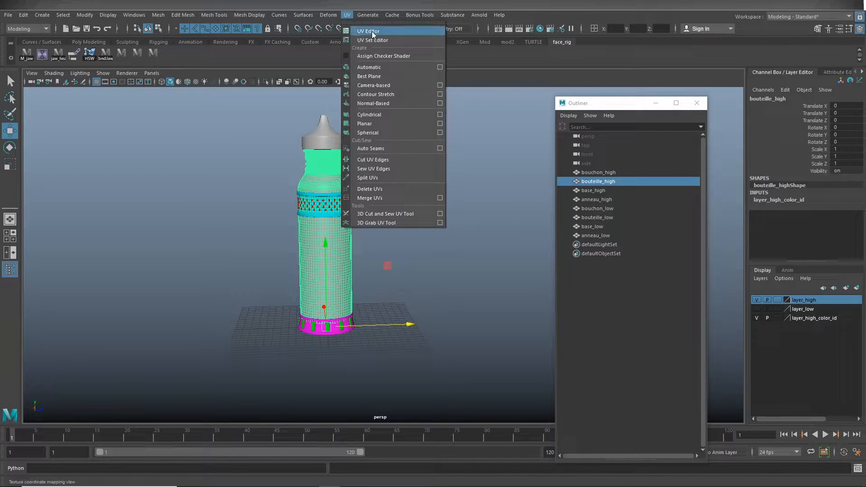
left_click(370, 31)
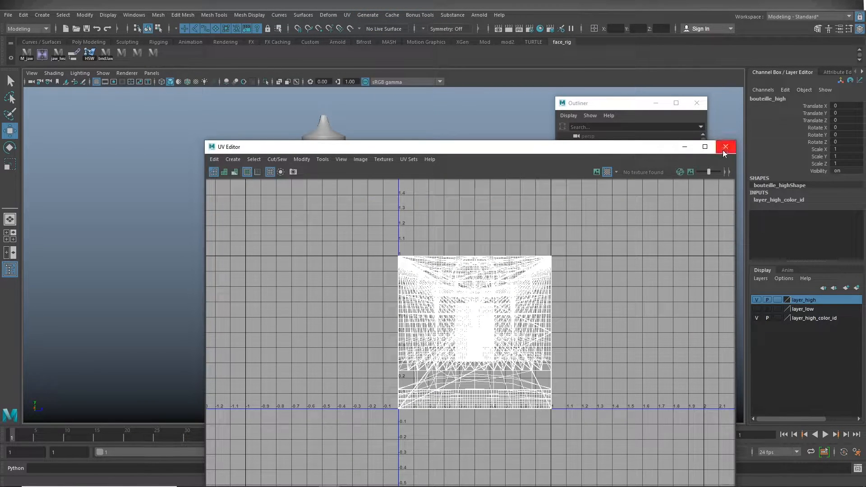
left_click(725, 147)
left_click(418, 158)
left_click_drag(408, 118, 276, 366)
left_click(482, 270)
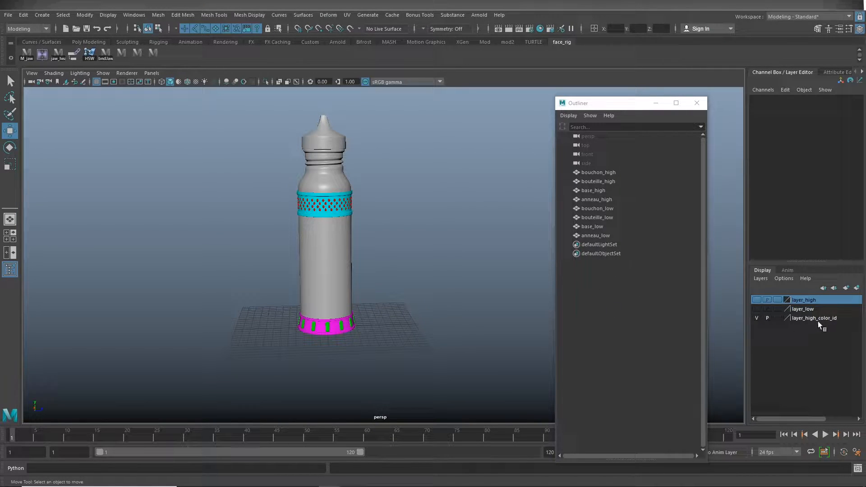
- Display only layer_low and set bouteille_low's Translate Z to 0
left_click(758, 318)
left_click(757, 317)
left_click(757, 309)
left_click(757, 318)
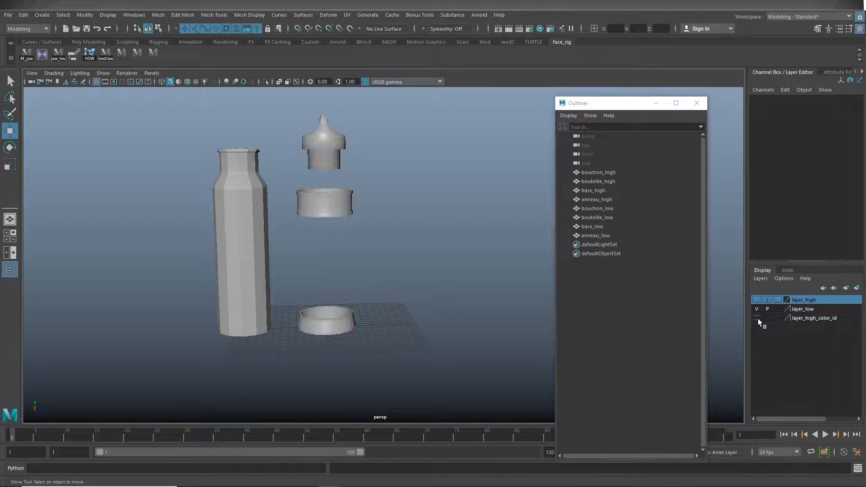
left_click(256, 256)
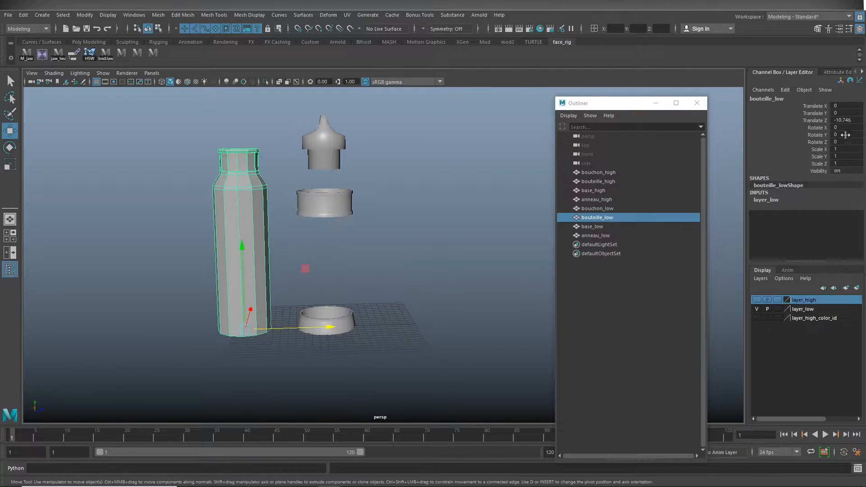
left_click(857, 119)
key("Return")
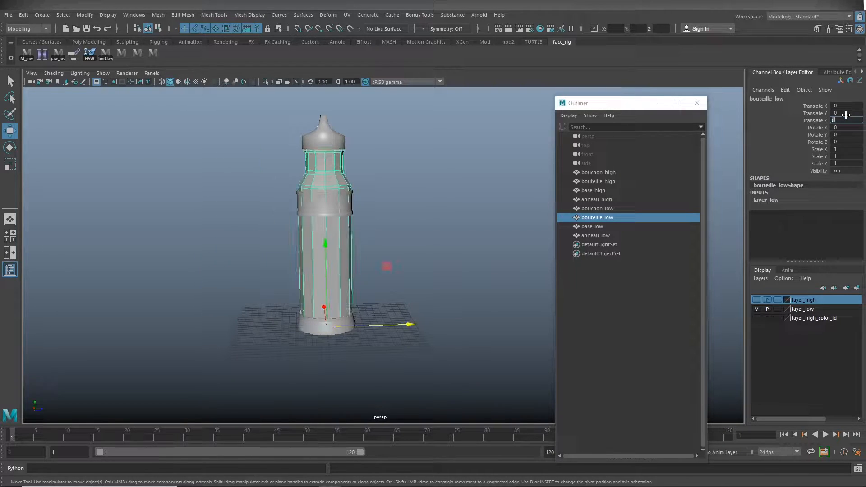
left_click(470, 217)
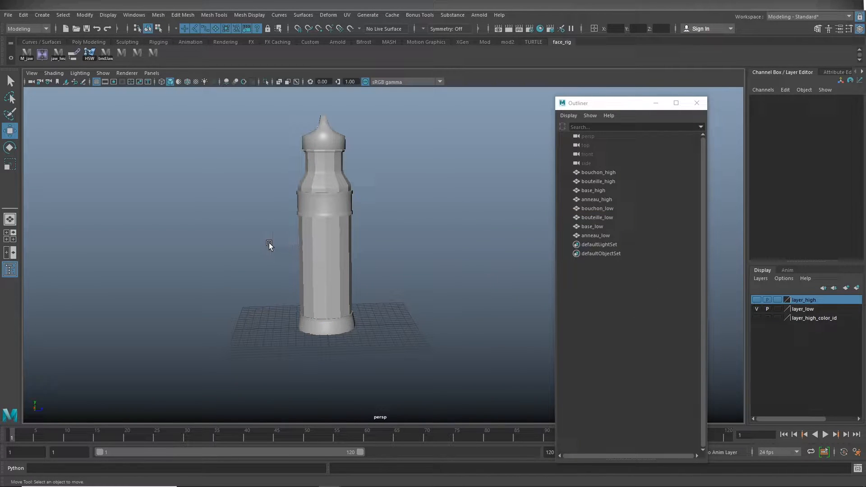
- Show layer_high_color_id and move bouteille_high and bouteille_low together along Z to about -10.99, then deselect them
left_click(756, 318)
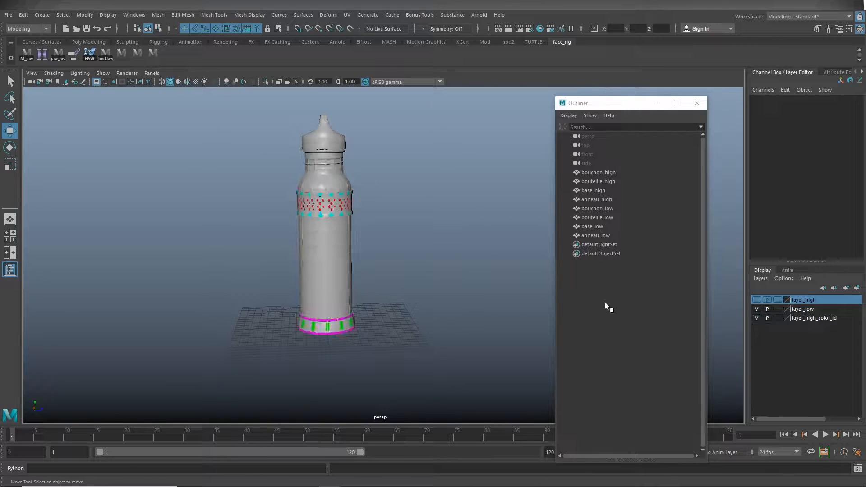
left_click_drag(243, 256, 416, 260)
left_click_drag(404, 328, 329, 329)
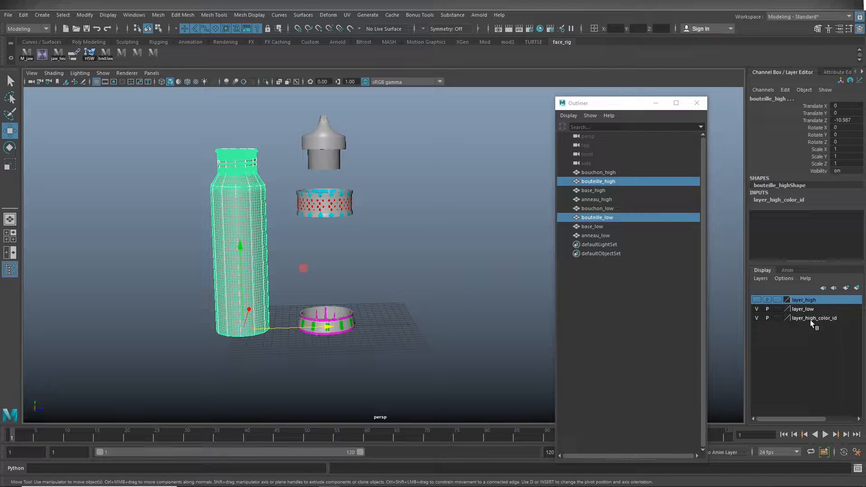
left_click(411, 257)
mouse_move(301, 262)
left_mouse_down("alt")
mouse_move(300, 275)
mouse_move(289, 258)
left_mouse_up("alt")
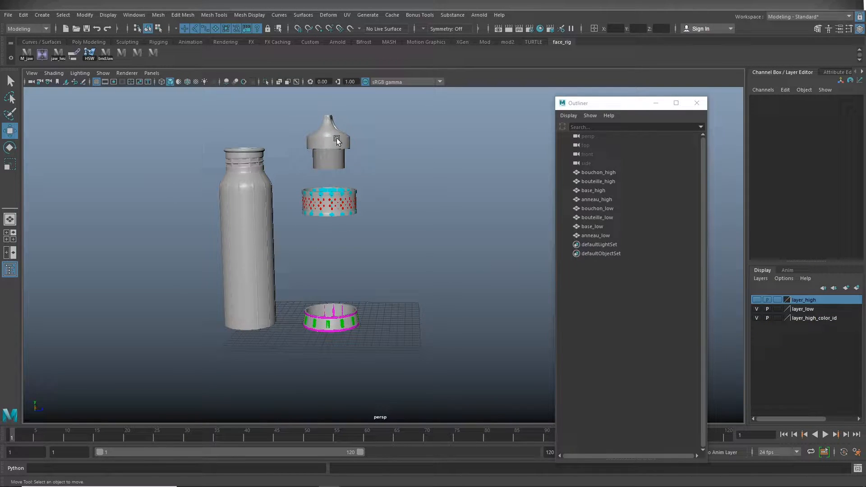
- Hide layer_high_color_id, select the low-poly cap bouchon_low and close the Outliner
left_click(758, 318)
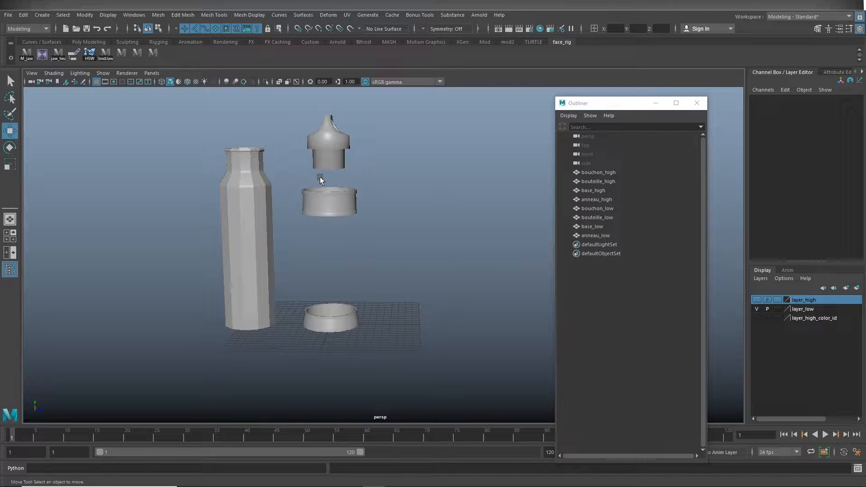
left_click(356, 141)
scroll(454, 208, "up", 4)
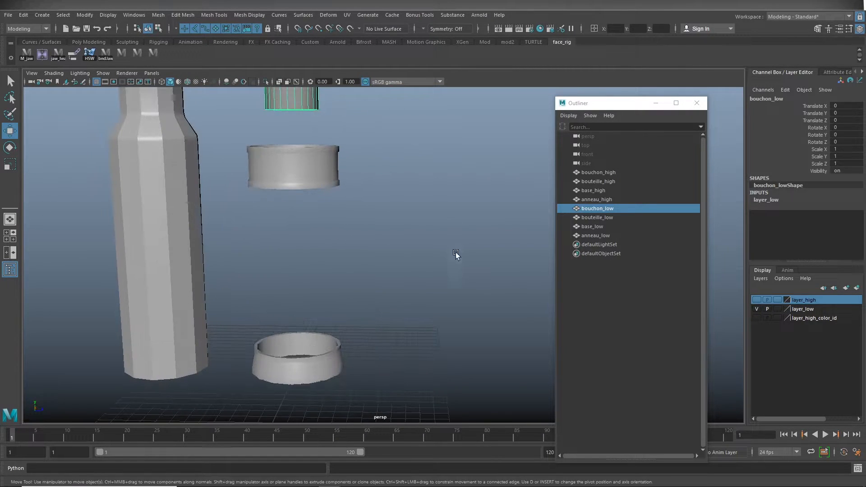
middle_click_drag(406, 241, 435, 311, "alt")
left_click(694, 107)
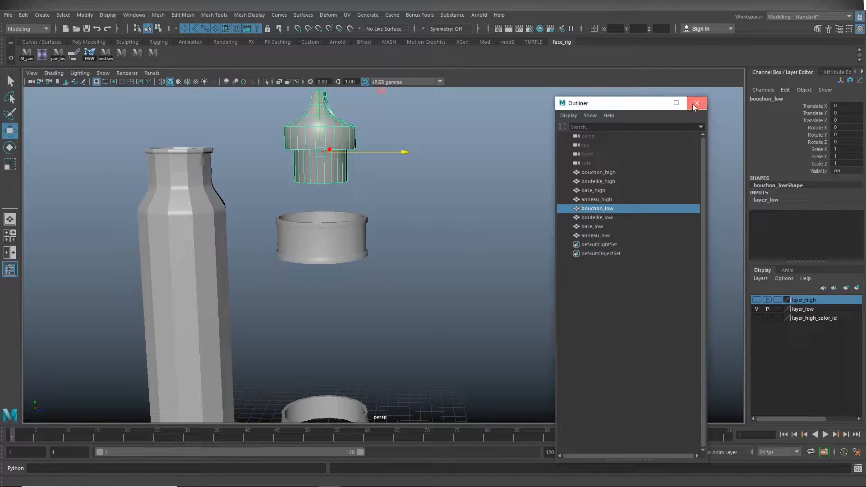
- Isolate bouchon_low in the viewport, frame it and keep it selected
left_click_drag(459, 195, 521, 299, "alt")
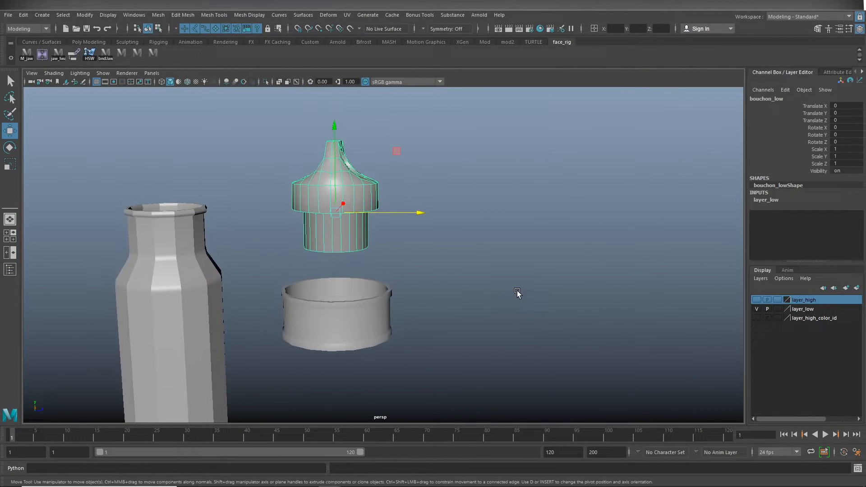
key("ctrl+1")
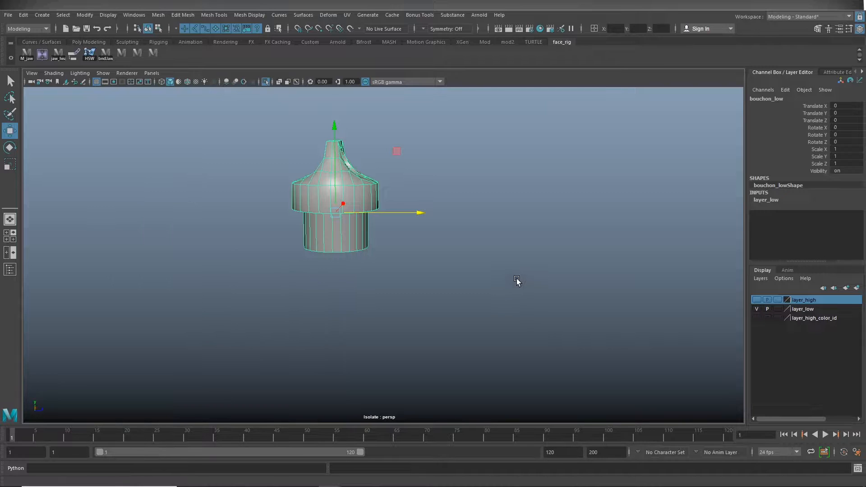
left_click_drag(309, 261, 483, 310, "alt")
key("f")
left_click(103, 73)
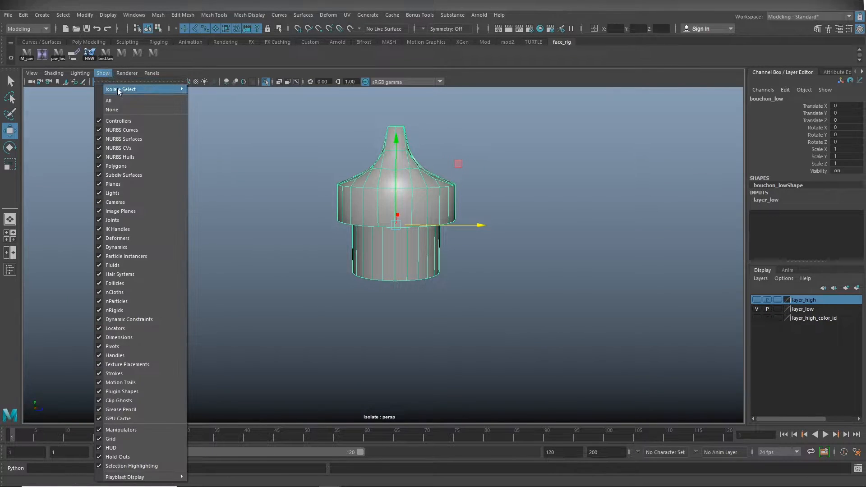
mouse_move(123, 90)
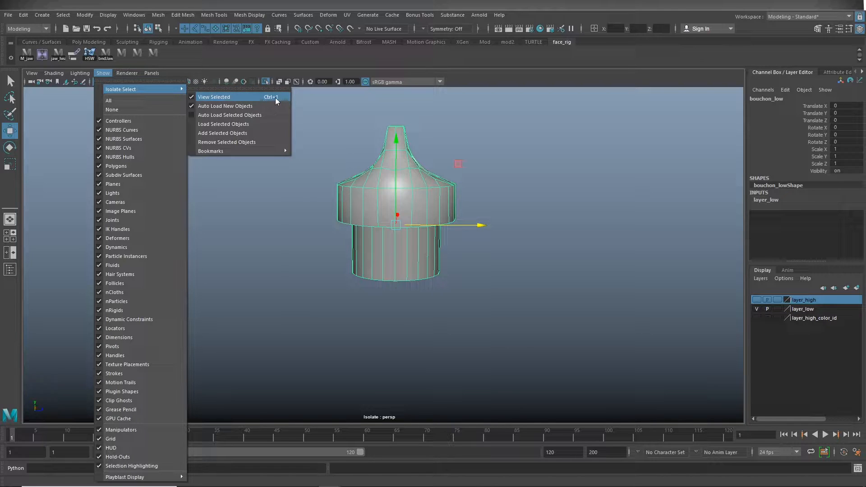
left_click(535, 170)
left_click(409, 195)
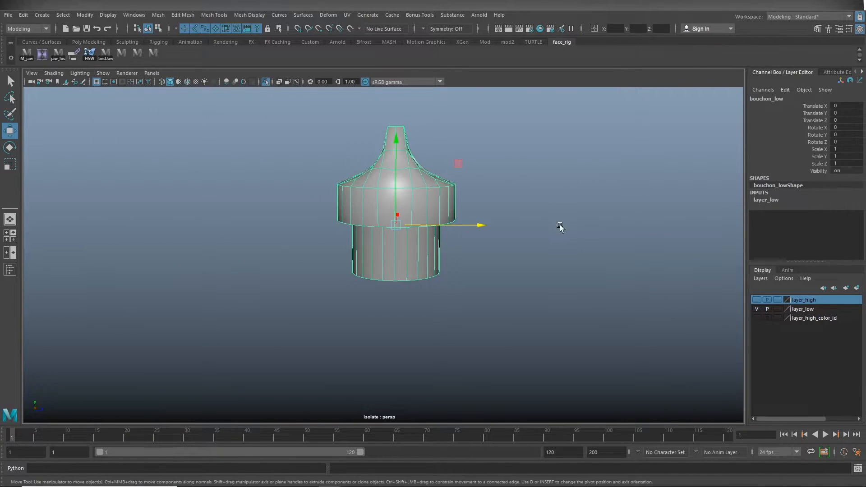
middle_click_drag(561, 227, 480, 239, "alt")
- Open the UV Editor for bouchon_low and dock it beside the perspective viewport
left_click(347, 15)
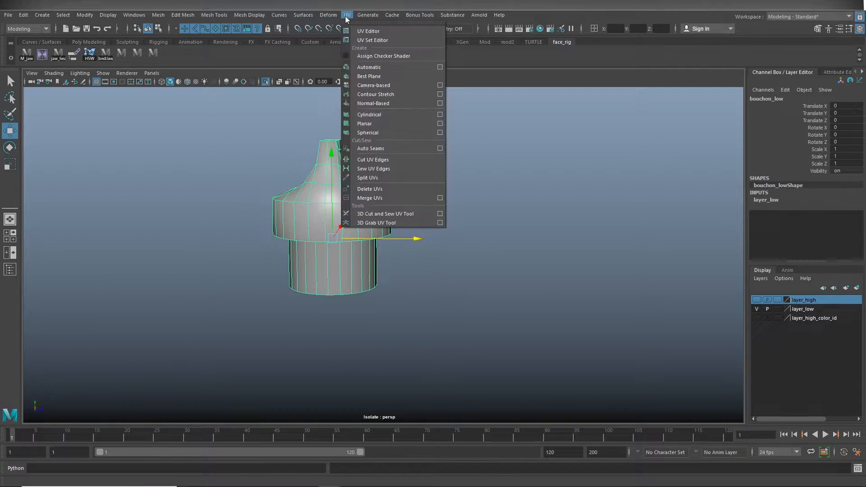
left_click(389, 35)
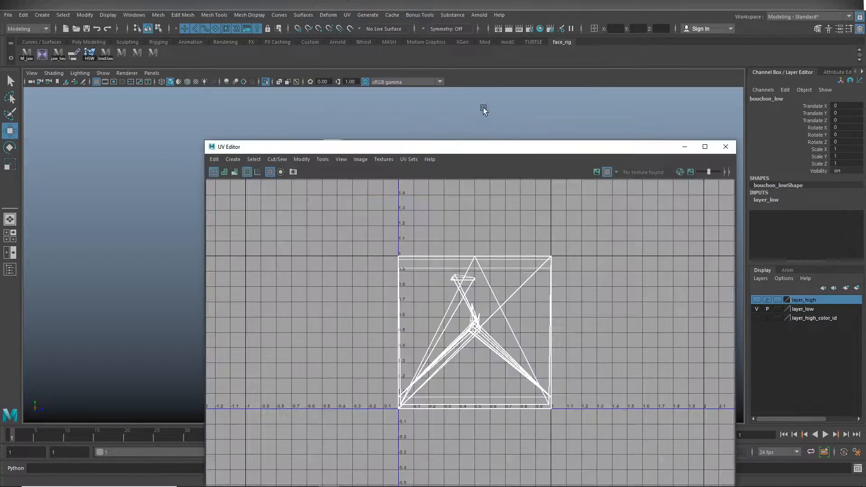
left_click_drag(246, 136, 451, 265)
left_click_drag(552, 270, 525, 114)
right_click_drag(322, 238, 359, 263, "alt")
middle_click_drag(359, 264, 297, 277, "alt")
left_click_drag(644, 116, 747, 128)
left_click_drag(214, 168, 443, 185)
- Examine the checker pattern around bouchon_low for distortion and compare it with its UV layout
right_click_drag(332, 205, 385, 228, "alt")
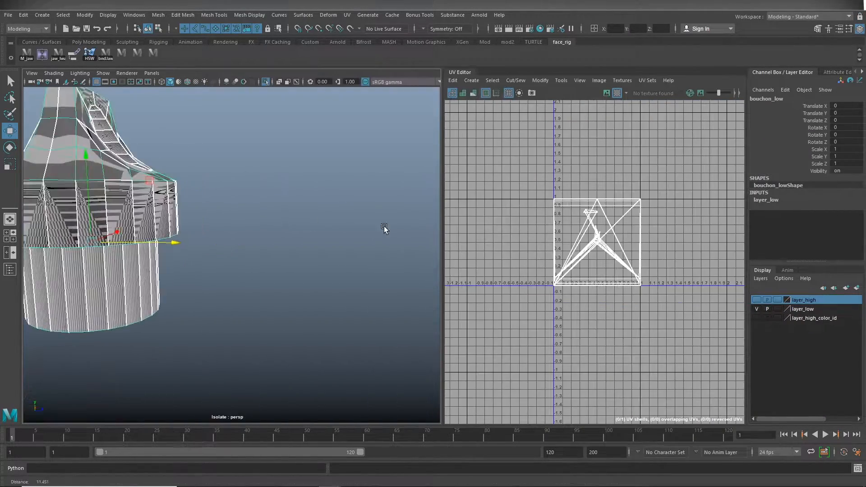
left_click_drag(384, 229, 329, 257, "alt")
right_click_drag(329, 257, 348, 264, "alt")
mouse_move(582, 282)
right_mouse_down("alt")
mouse_move(621, 300)
mouse_move(582, 289)
right_mouse_up("alt")
middle_click_drag(313, 269, 343, 287, "alt")
left_click(370, 143)
left_click(268, 222)
left_click_drag(327, 189, 364, 199, "alt")
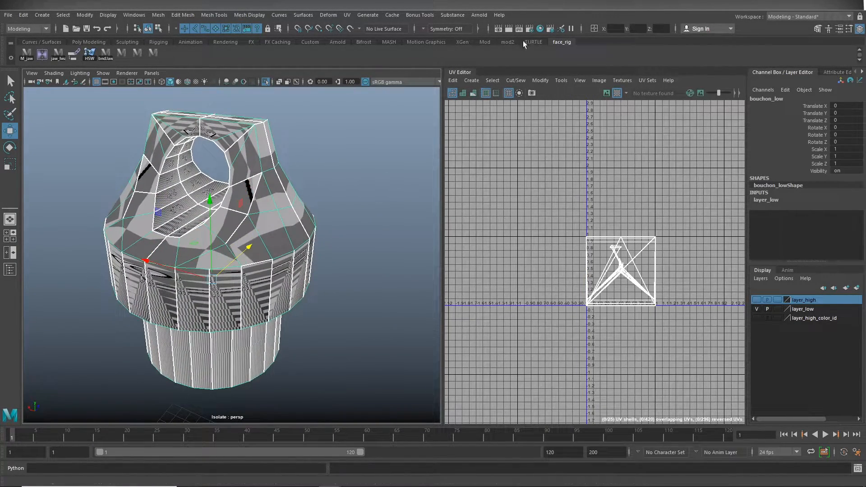
- Apply a planar UV projection to bouchon_low from the Camera, fitted to the bounding box without keeping the image width/height ratio
left_click(347, 17)
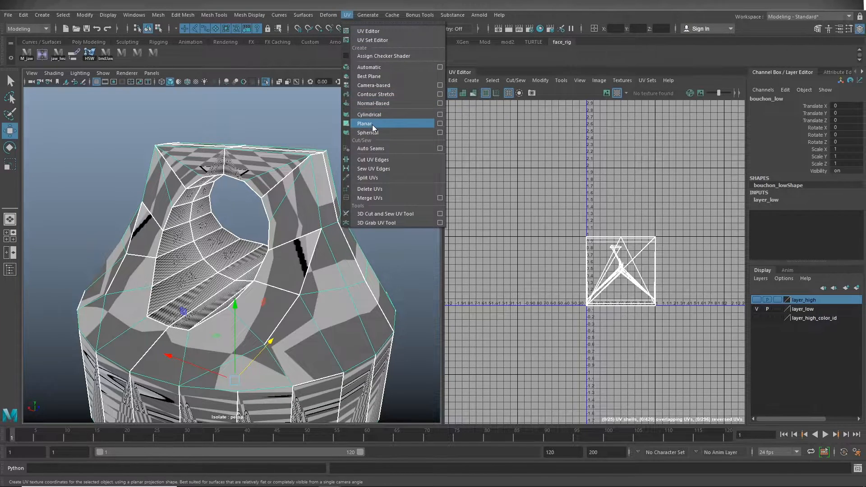
left_click(440, 123)
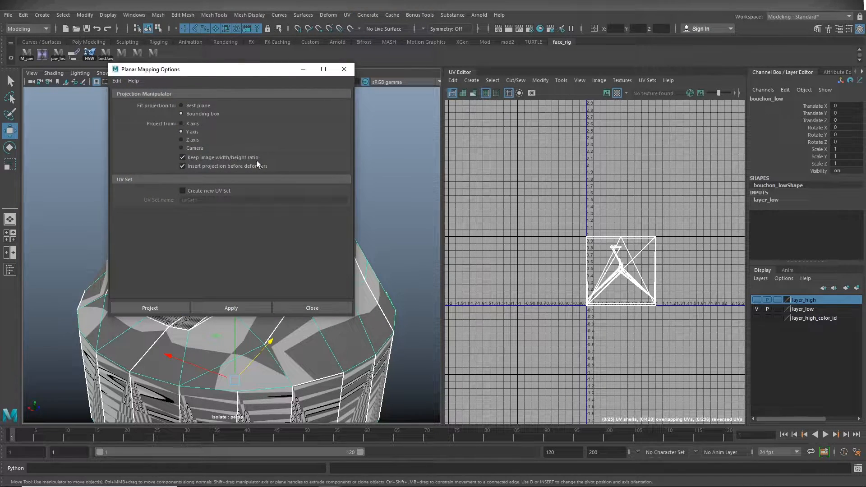
left_click(117, 81)
left_click(140, 100)
left_click_drag(210, 70, 505, 93)
scroll(261, 214, "down", 4)
left_click_drag(261, 215, 290, 227, "alt")
scroll(284, 234, "up", 2)
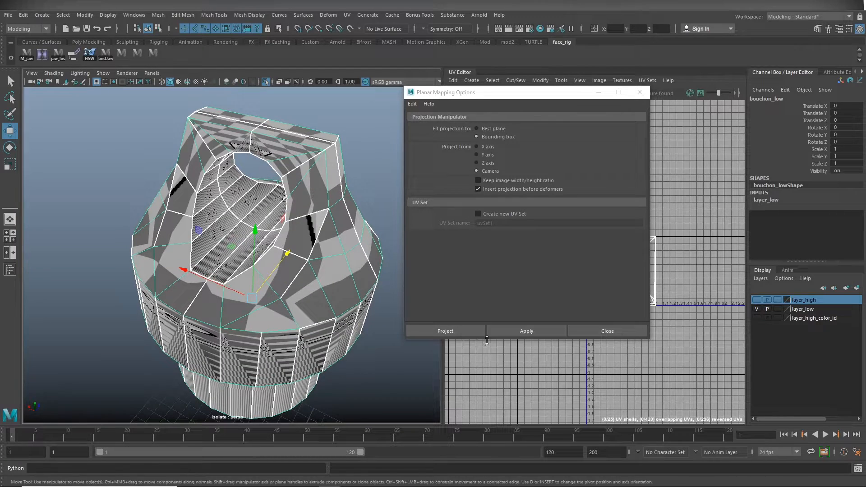
left_click(527, 333)
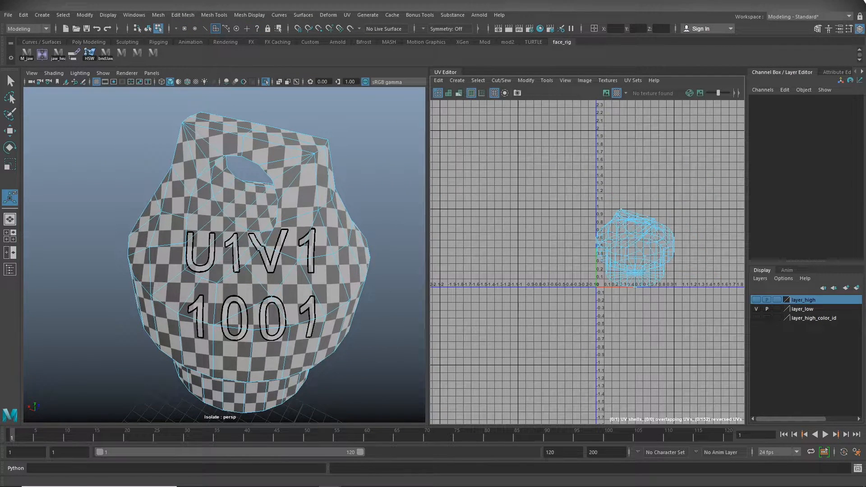
- Dock the UV Toolkit between the viewport and the UV Editor and resize the panels
left_click_drag(821, 167, 339, 117)
left_click_drag(561, 150, 463, 163)
scroll(550, 239, "up", 3)
middle_click_drag(641, 238, 579, 246, "alt")
scroll(542, 249, "up", 3)
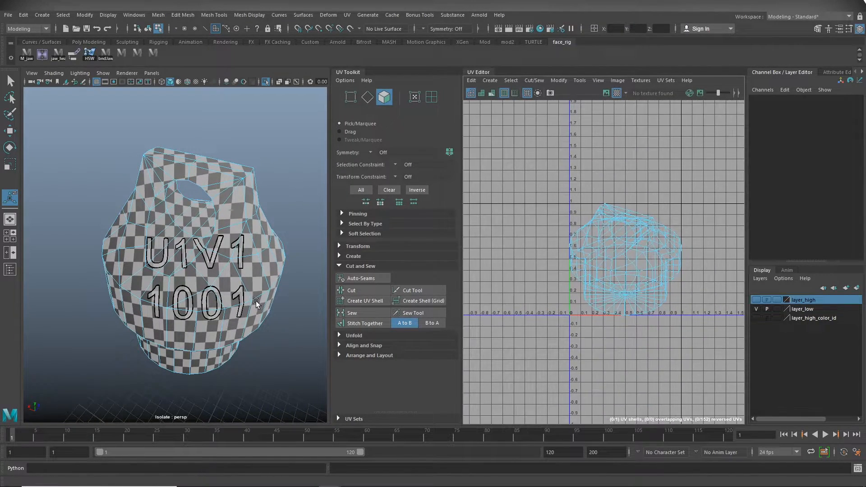
- Examine the checker pattern on bouchon_low's underside and upper faces and compare a single face with its place in the UV layout
left_click_drag(247, 308, 219, 262, "alt")
right_click_drag(219, 262, 289, 275, "alt")
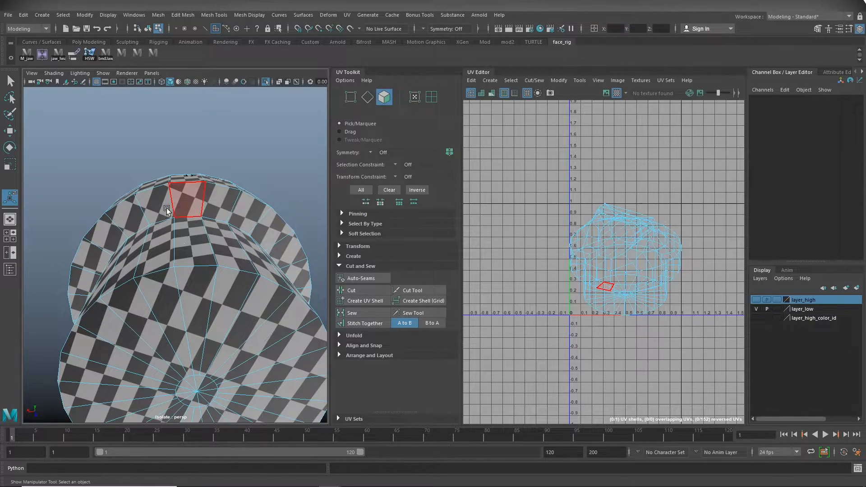
left_click_drag(240, 243, 221, 282, "alt")
middle_click_drag(221, 283, 234, 194, "alt")
left_click_drag(234, 194, 213, 217, "alt")
right_click_drag(213, 218, 276, 231, "alt")
middle_click_drag(215, 235, 191, 281, "alt")
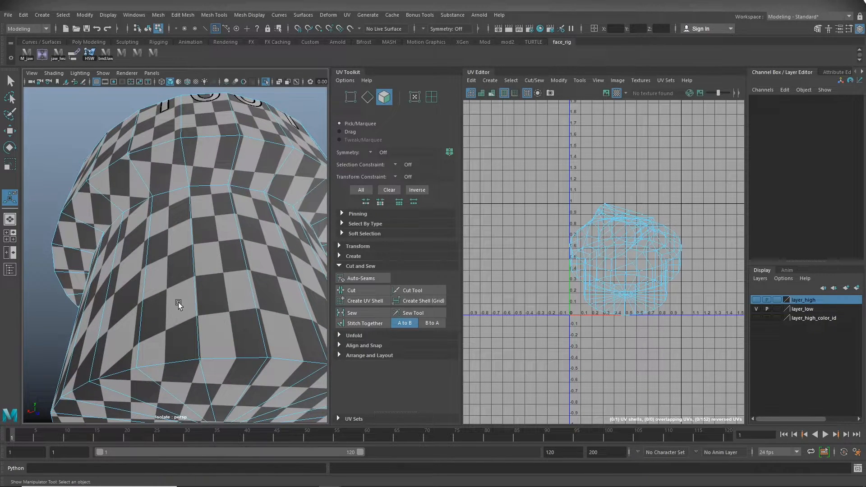
left_click(210, 174)
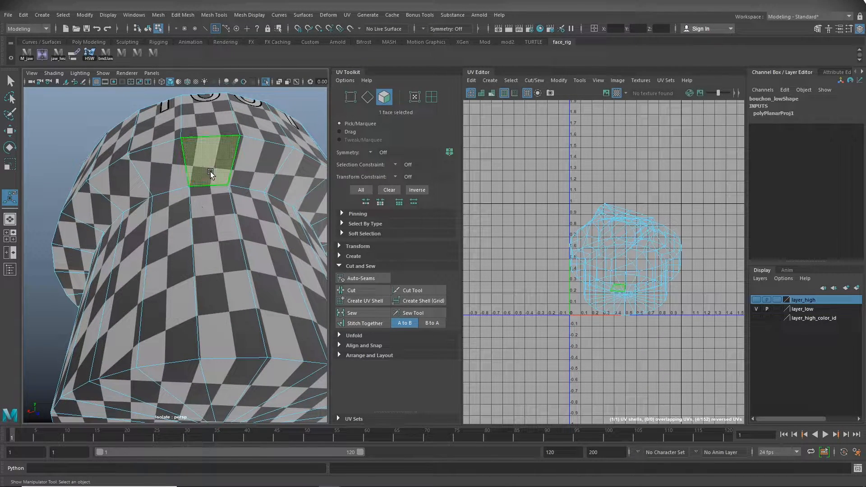
right_click_drag(231, 246, 164, 248, "alt")
left_click_drag(164, 248, 226, 280, "alt")
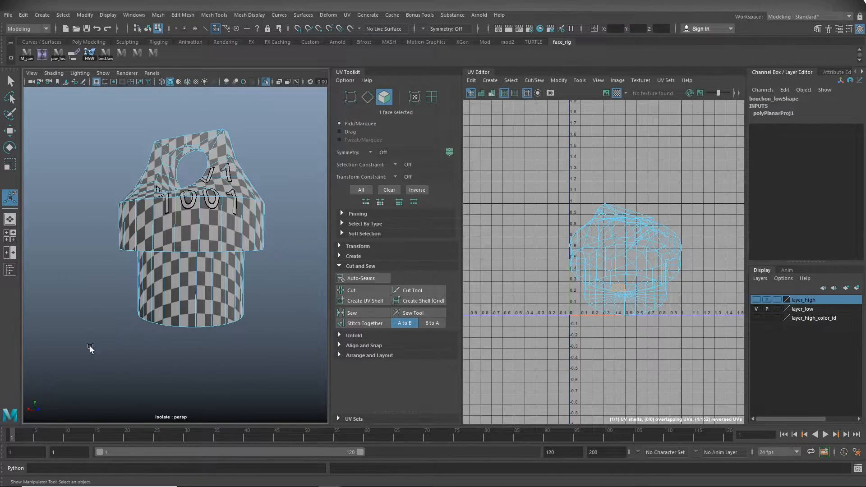
- Apply a planar UV projection from the Y axis, fitted to the bounding box, to the cap's underside ring and bottom disc faces
left_click_drag(70, 354, 320, 226)
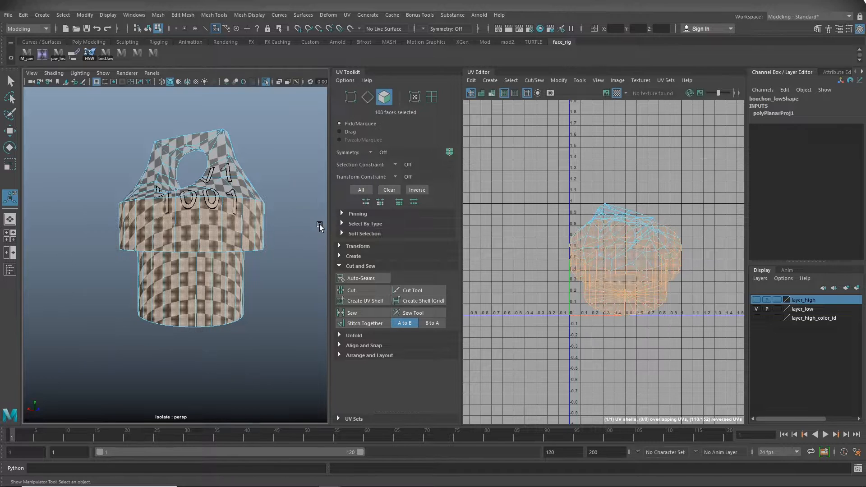
left_click_drag(103, 283, 278, 285, "ctrl")
left_click_drag(79, 227, 291, 217, "ctrl")
mouse_move(243, 290)
left_mouse_down("alt")
mouse_move(240, 258)
mouse_move(242, 284)
left_mouse_up("alt")
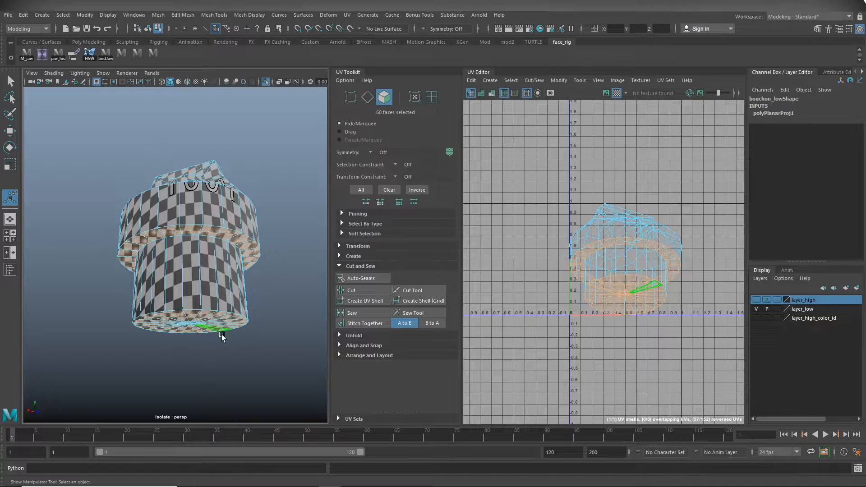
left_click_drag(223, 333, 242, 333, "alt")
left_click(347, 15)
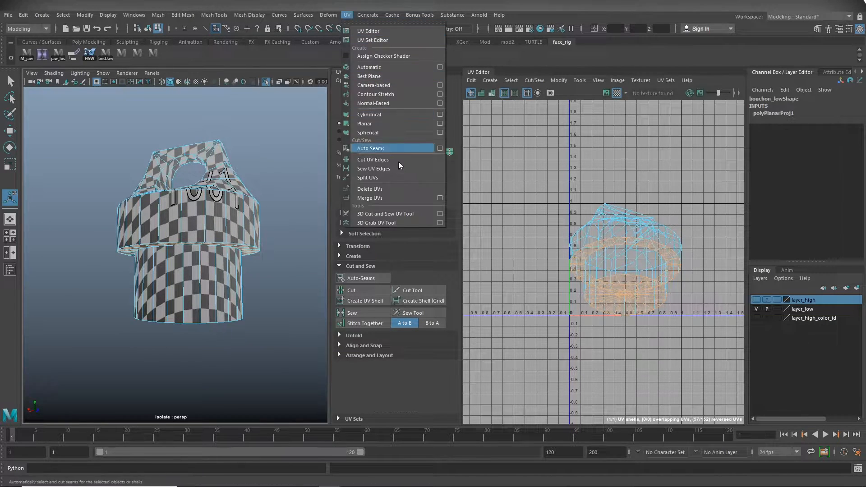
left_click(440, 124)
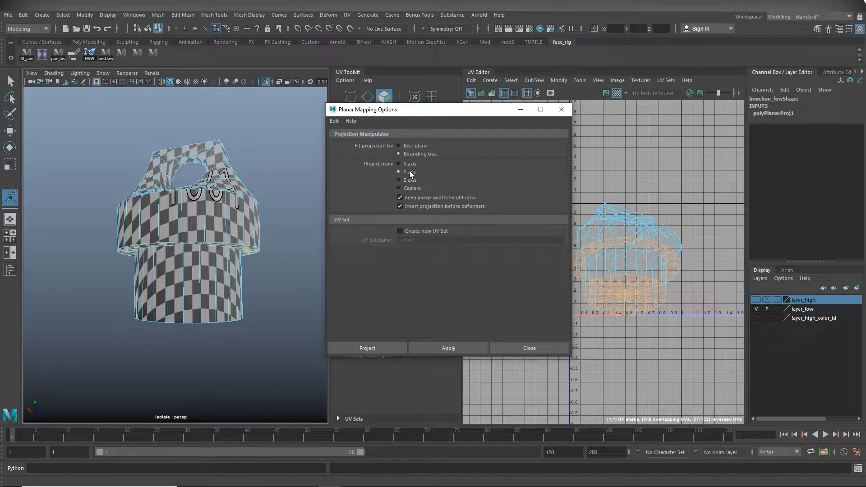
left_click(335, 121)
left_click(355, 143)
left_click(366, 348)
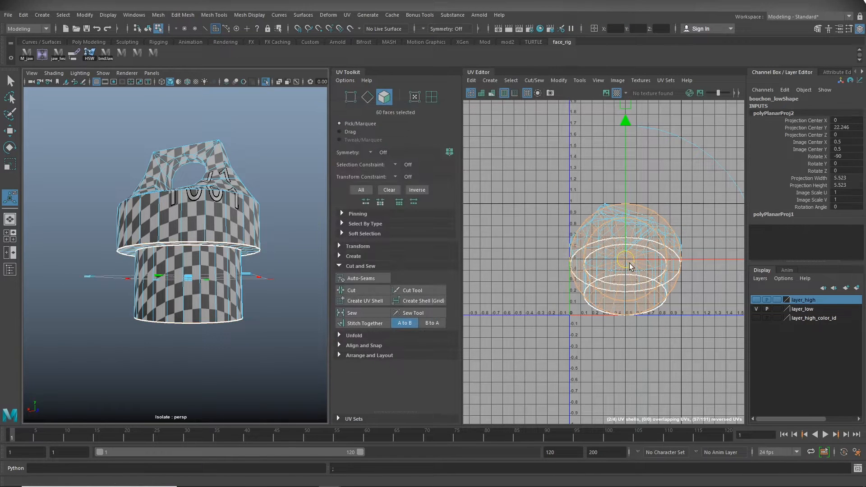
- Move the projected circular UVs clear of the remaining layout, to an image center of about -1.51, 2.56, and deselect them
scroll(636, 301, "down", 4)
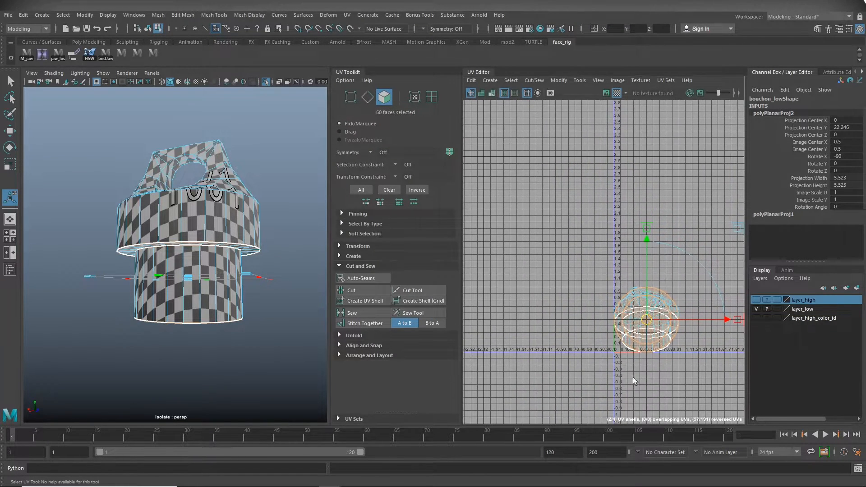
left_click_drag(655, 320, 517, 187)
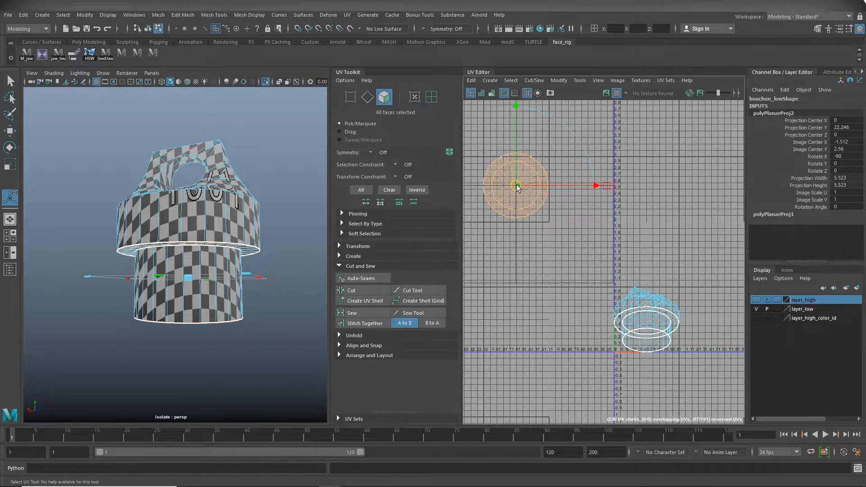
left_click(230, 371)
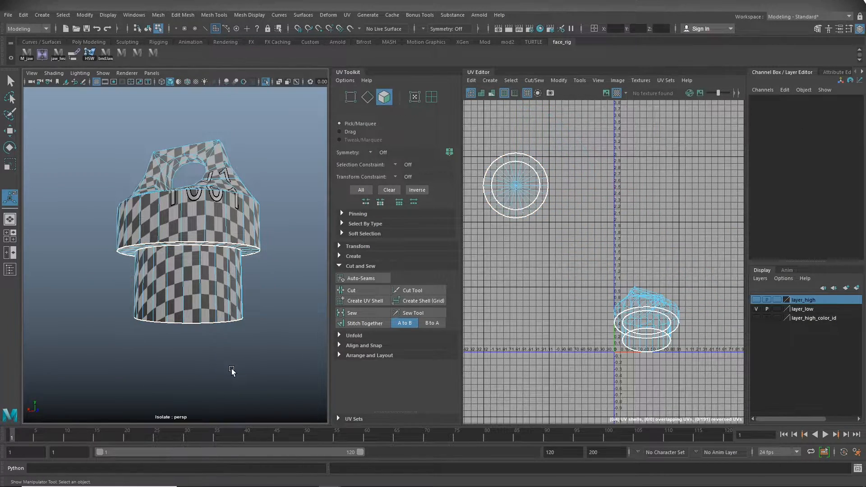
- Apply a cylindrical UV projection to the side faces of the cap's collar and plug, and move the resulting UVs beside the circular ones
left_click_drag(220, 359, 241, 383, "alt")
right_click_drag(244, 381, 286, 331, "alt")
left_click_drag(244, 338, 236, 304, "alt")
right_click_drag(238, 303, 213, 292, "alt")
mouse_move(214, 292)
left_mouse_down("alt")
mouse_move(214, 237)
mouse_move(204, 285)
left_mouse_up("alt")
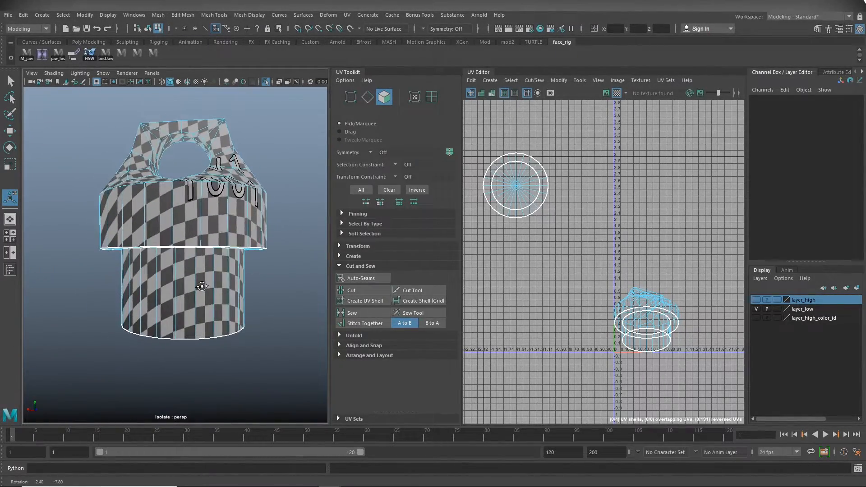
right_click_drag(278, 230, 224, 233, "alt")
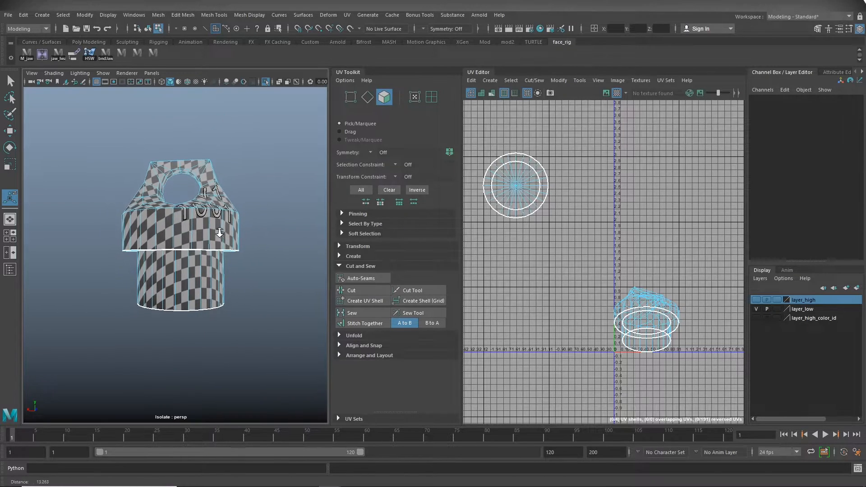
left_click_drag(285, 229, 285, 229)
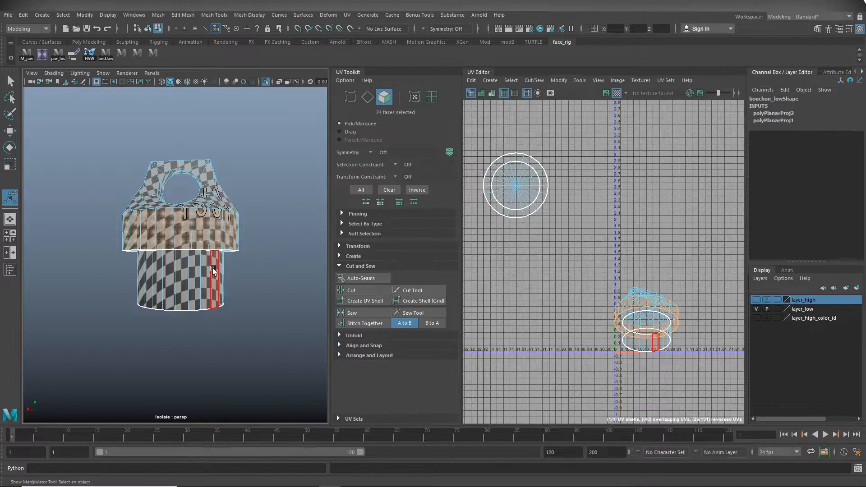
left_click_drag(119, 266, 323, 218, "shift")
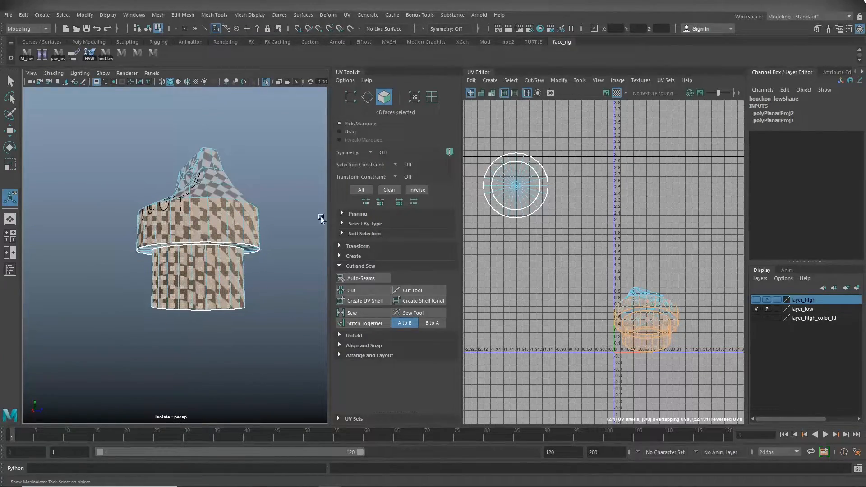
left_click(347, 15)
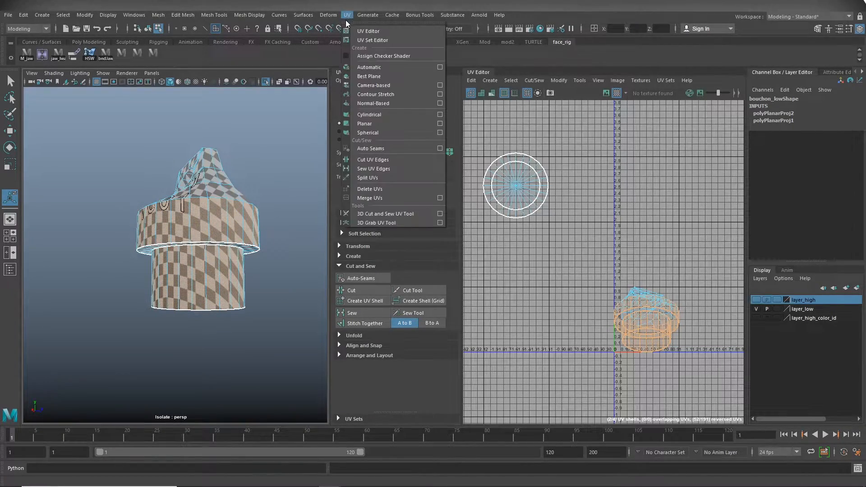
left_click(441, 114)
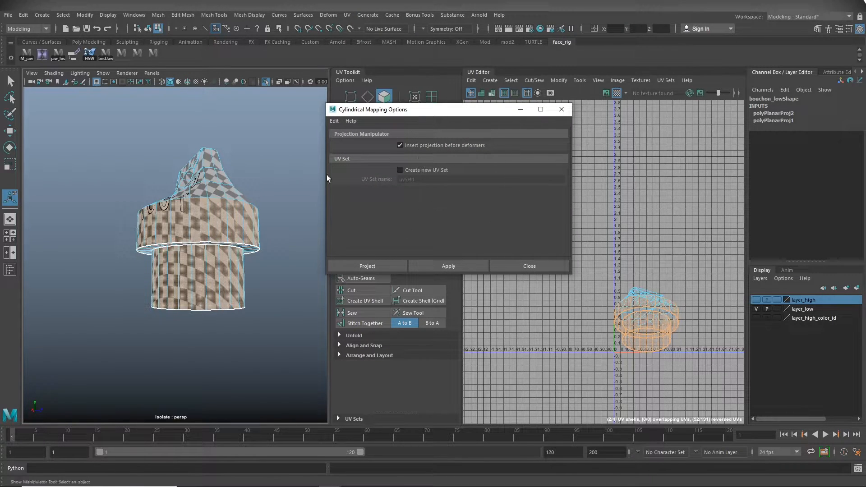
left_click(368, 266)
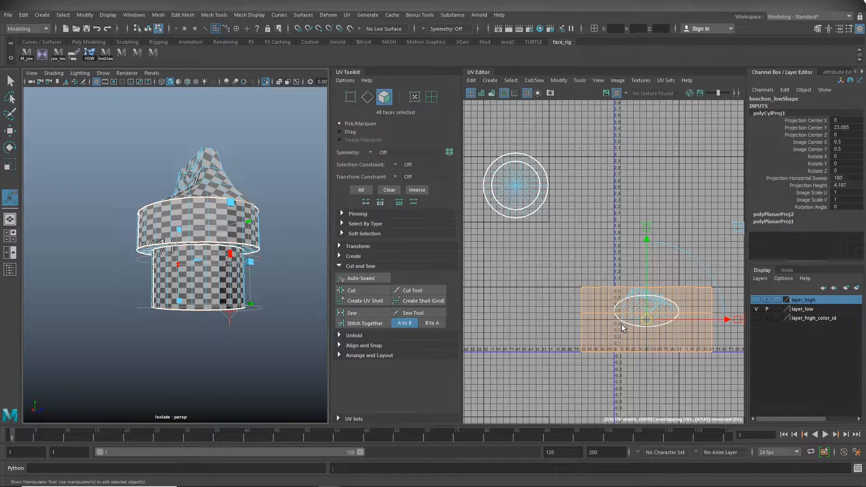
left_click_drag(647, 322, 620, 188)
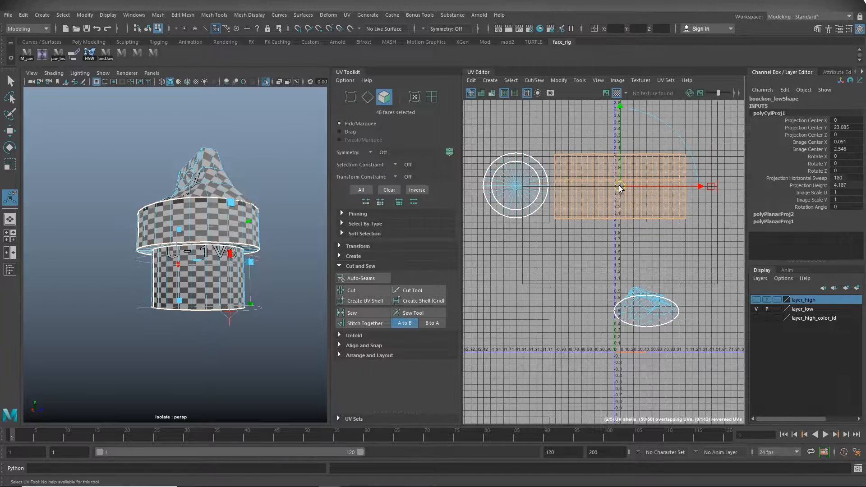
left_click(259, 162)
- Compare the collar with the checker map off and on, and examine the squares on its side faces for stretching
right_click_drag(198, 225, 301, 261, "alt")
left_click_drag(226, 251, 199, 307, "alt")
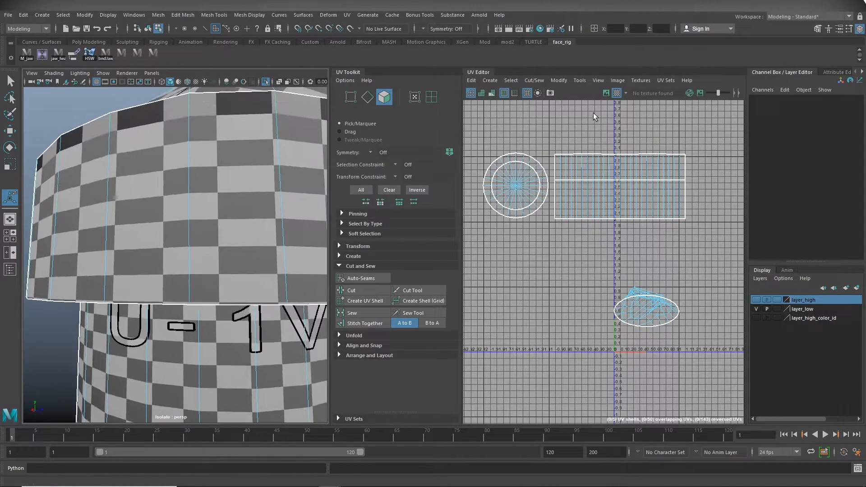
left_click(617, 93)
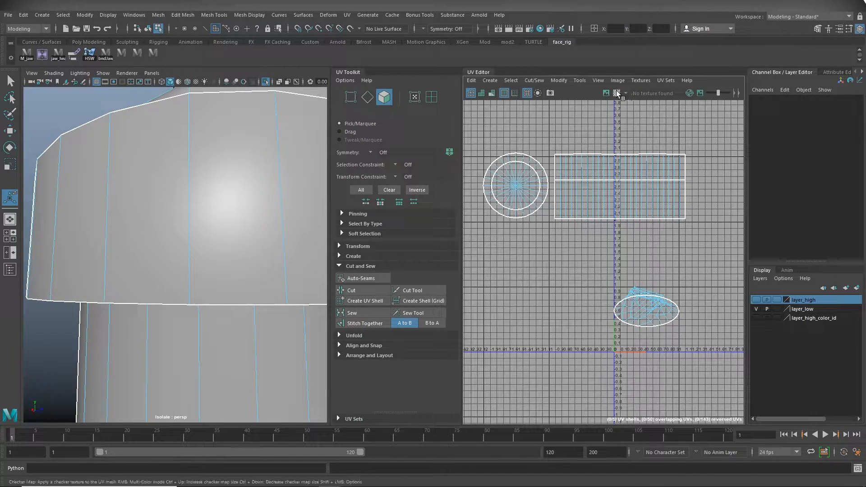
left_click(617, 93)
right_click_drag(252, 222, 155, 245, "alt")
left_click_drag(191, 258, 204, 267, "alt")
right_click_drag(212, 262, 261, 251, "alt")
left_click(221, 224)
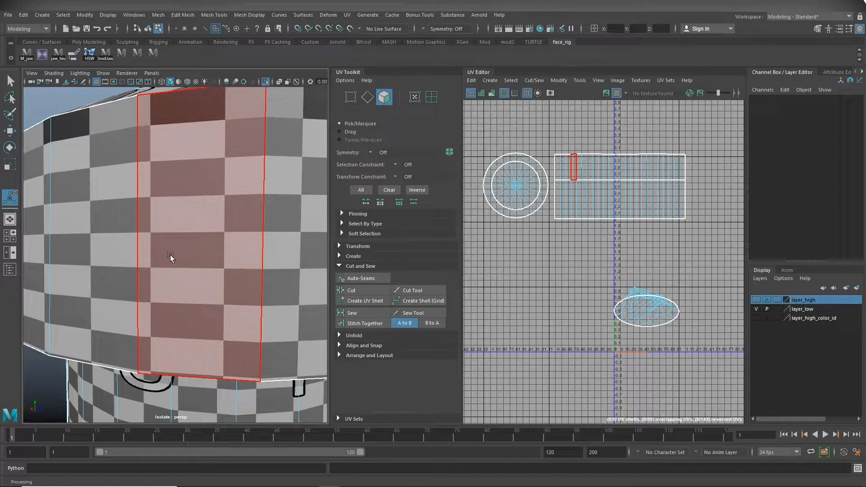
right_click_drag(177, 261, 165, 261, "alt")
mouse_move(179, 251)
left_mouse_down("alt")
mouse_move(177, 225)
mouse_move(165, 248)
left_mouse_up("alt")
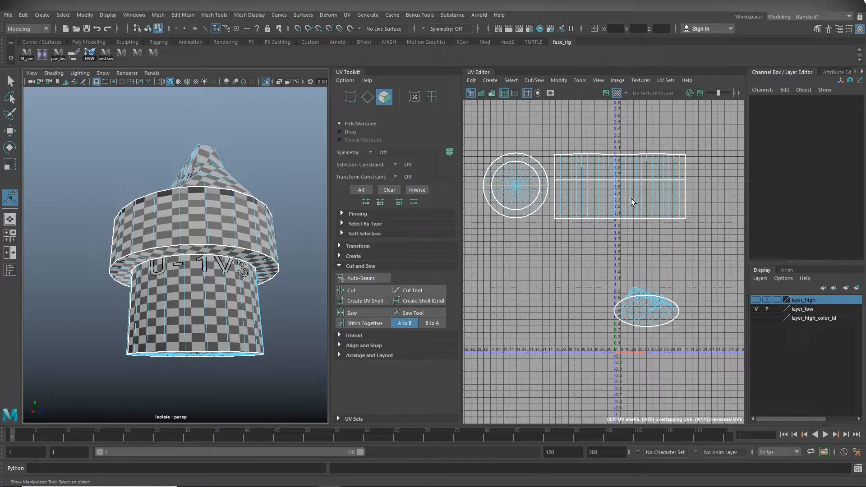
- Separate the lower plug's UV shell from the collar's by moving it into the free space below in UV shell selection mode
left_click(432, 98)
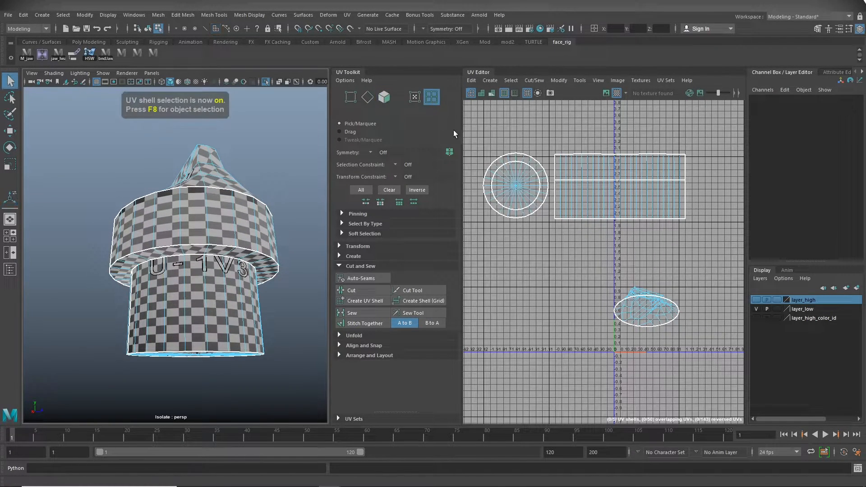
left_click(630, 213)
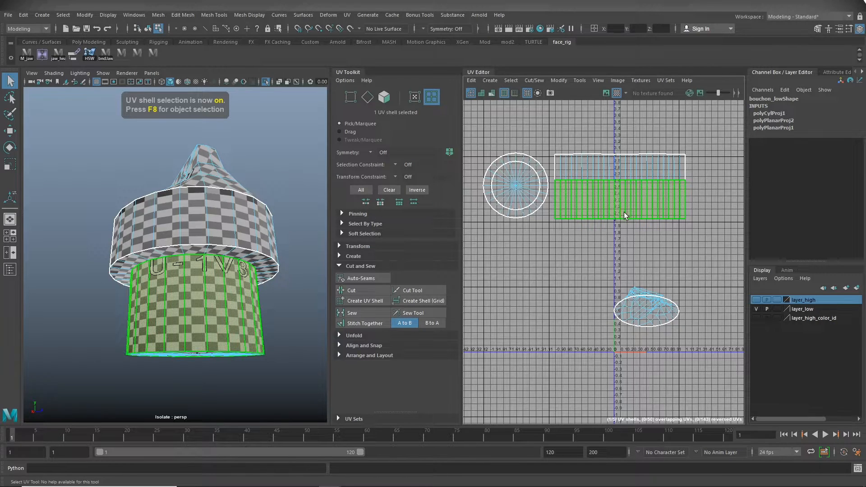
key("w")
left_click_drag(618, 201, 615, 229)
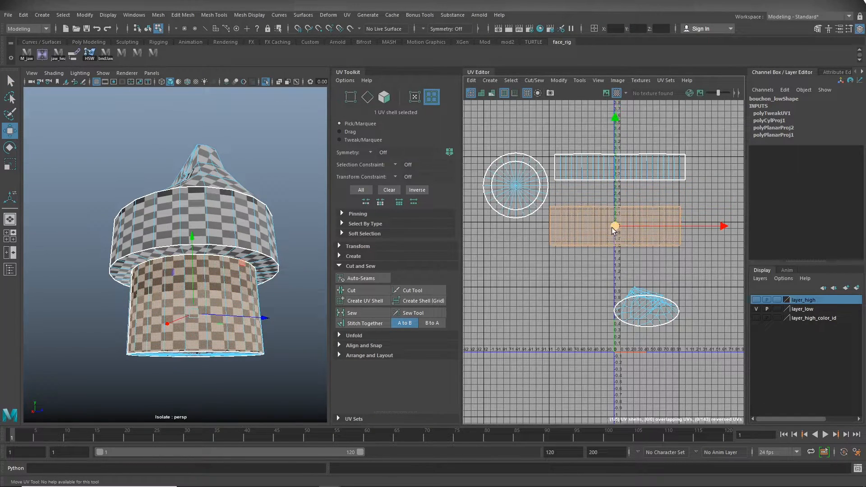
- Try to widen the plug's UV shell horizontally by scaling, inspect its checker squares, and undo the scaling
key("r")
mouse_move(722, 228)
left_mouse_down()
mouse_move(737, 227)
mouse_move(704, 227)
mouse_move(721, 227)
left_mouse_up()
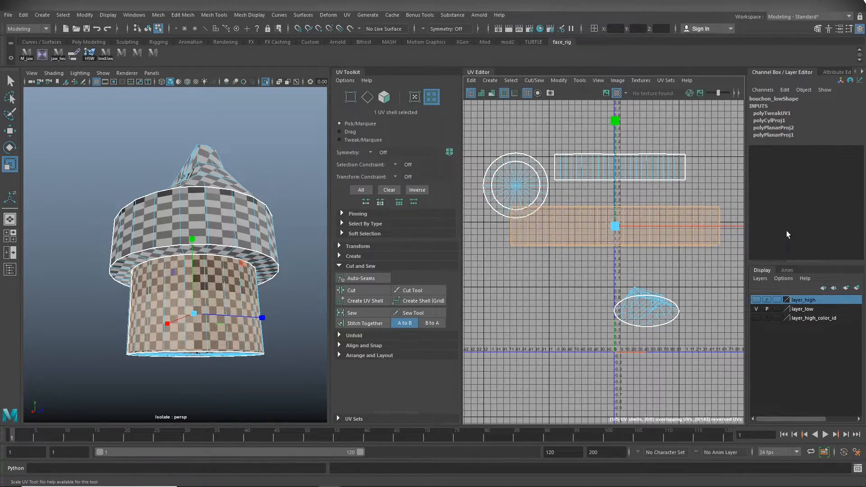
scroll(312, 300, "up", 10)
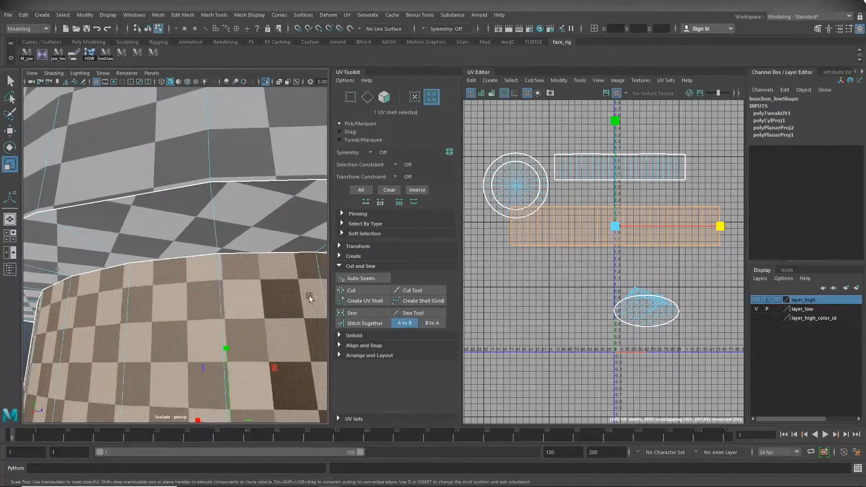
middle_click_drag(313, 300, 266, 237, "alt")
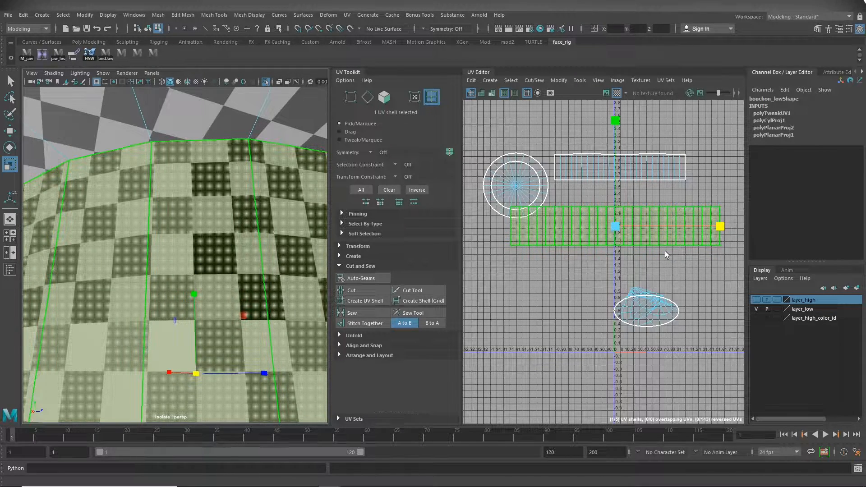
key("ctrl+z")
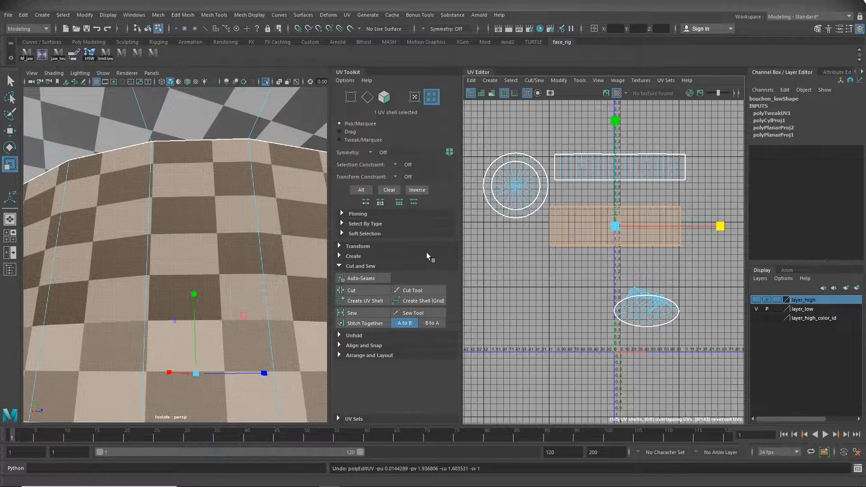
- Unfold the plug's UV shell and compare its checker squares with those on the collar
left_click(339, 336)
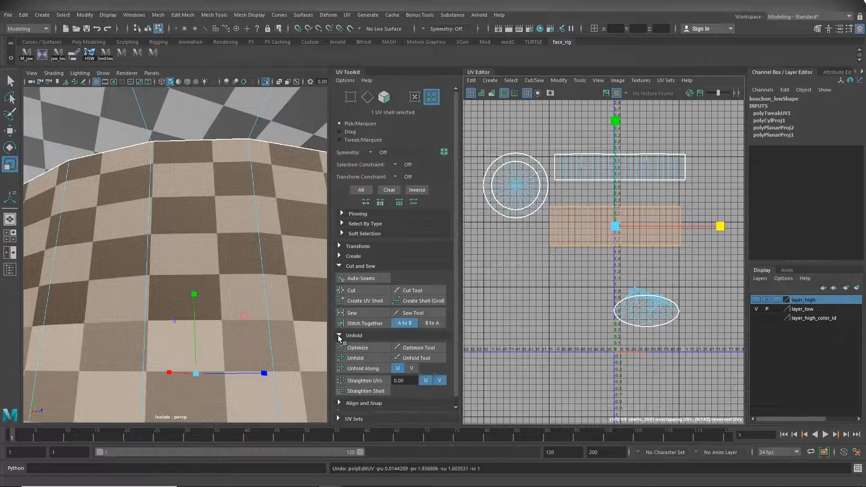
left_click(364, 359)
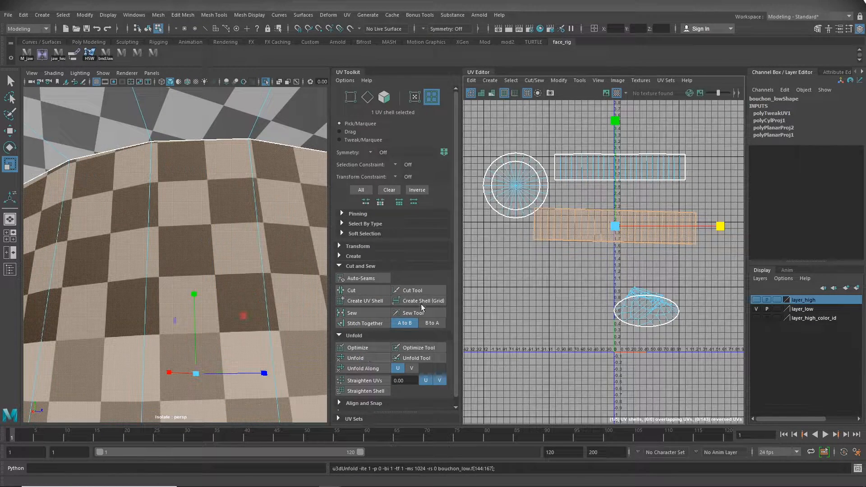
left_click_drag(289, 289, 275, 275, "alt")
right_click_drag(275, 274, 147, 292, "alt")
left_click_drag(199, 305, 223, 323, "alt")
right_click_drag(223, 323, 249, 326, "alt")
left_click_drag(249, 326, 231, 322, "alt")
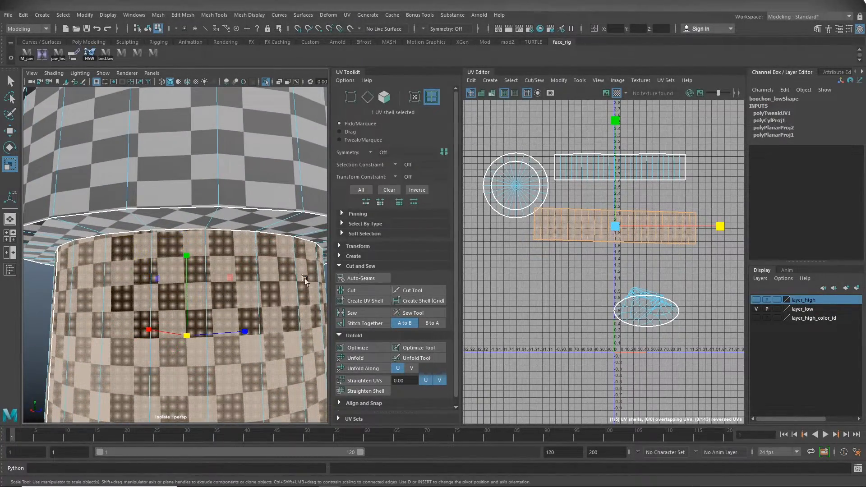
right_click_drag(154, 333, 133, 332, "alt")
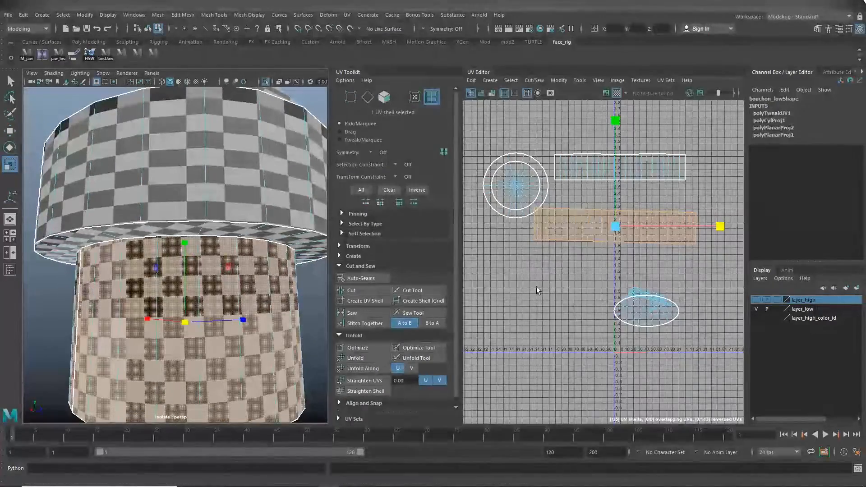
- Inspect the lower plug's checker squares and rotate its UV shell slightly so the strip lies horizontal
right_click_drag(217, 327, 233, 327, "alt")
middle_click_drag(233, 326, 221, 216, "alt")
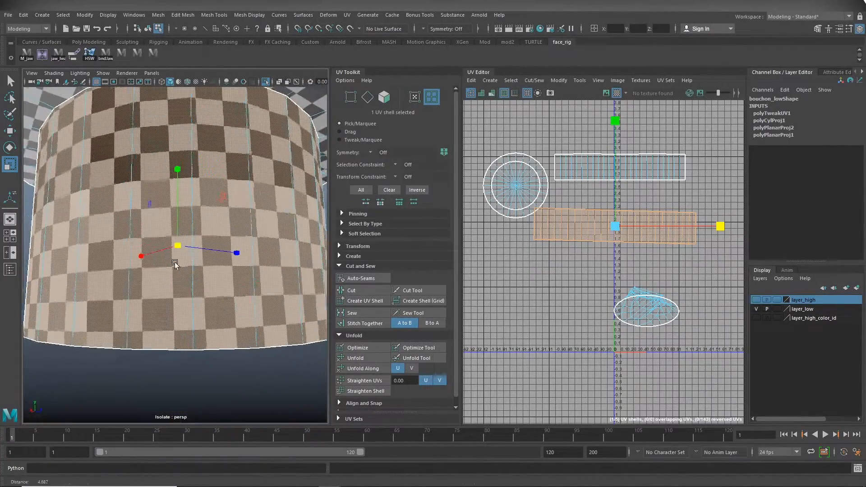
left_click_drag(201, 263, 237, 242, "alt")
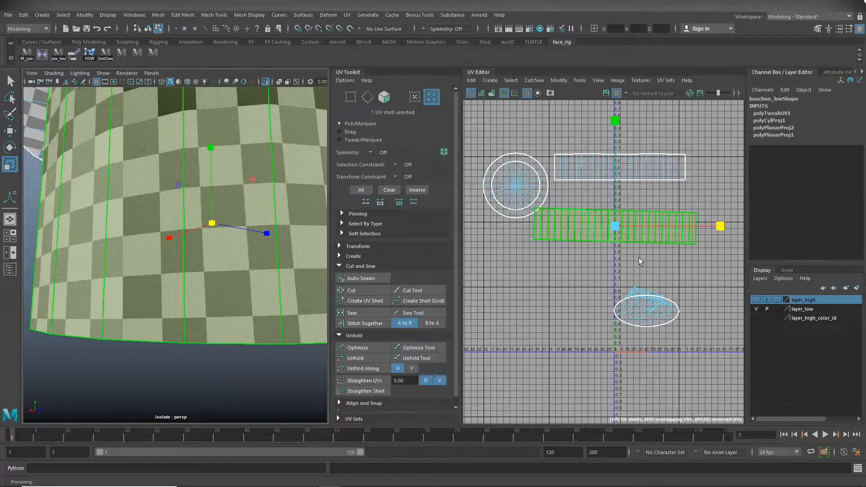
key("e")
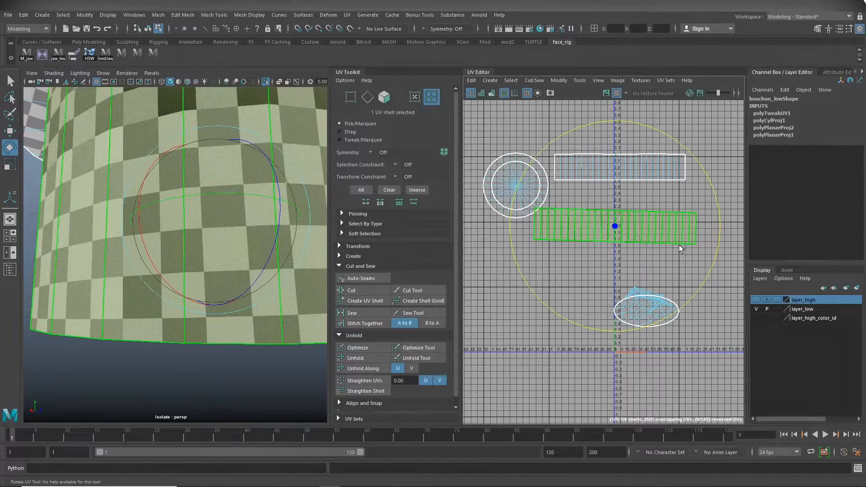
scroll(600, 255, "up", 4)
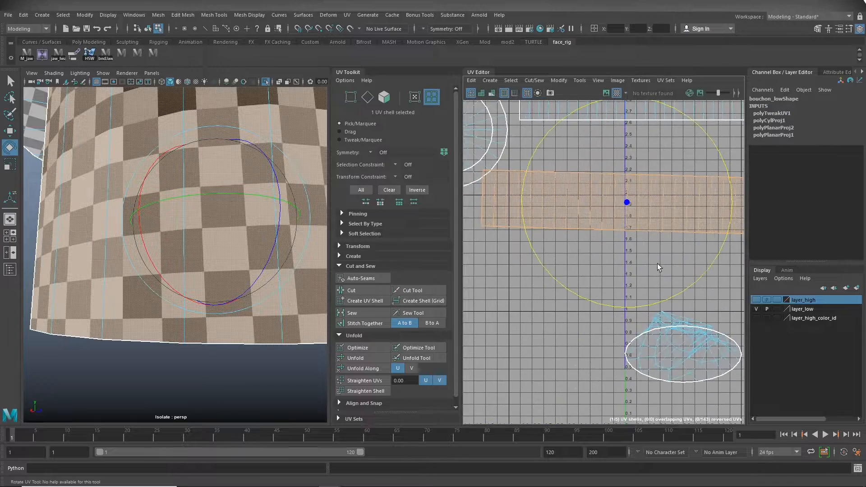
scroll(630, 266, "down", 2)
left_click_drag(607, 261, 610, 258)
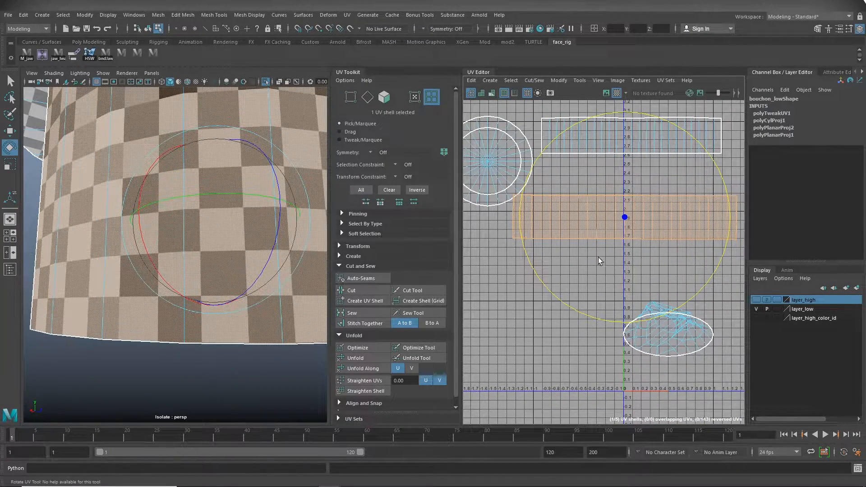
- Narrow the 3D viewport and the UV Toolkit to enlarge the UV Editor
key("space")
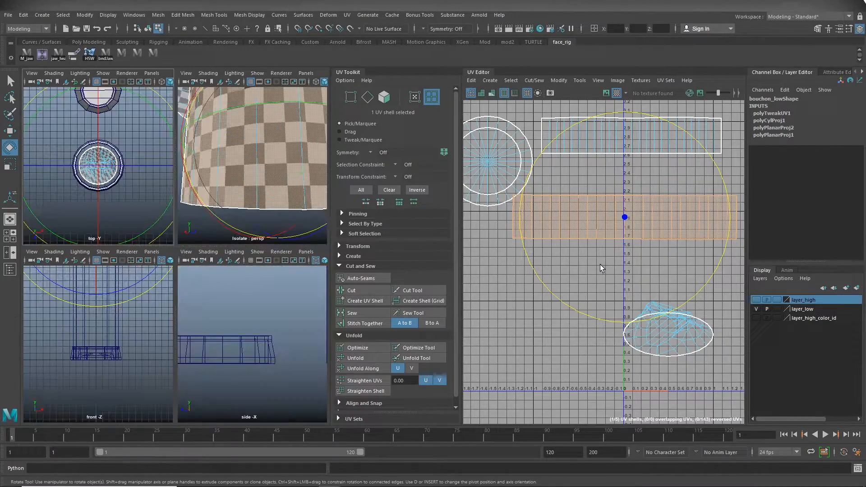
key("space")
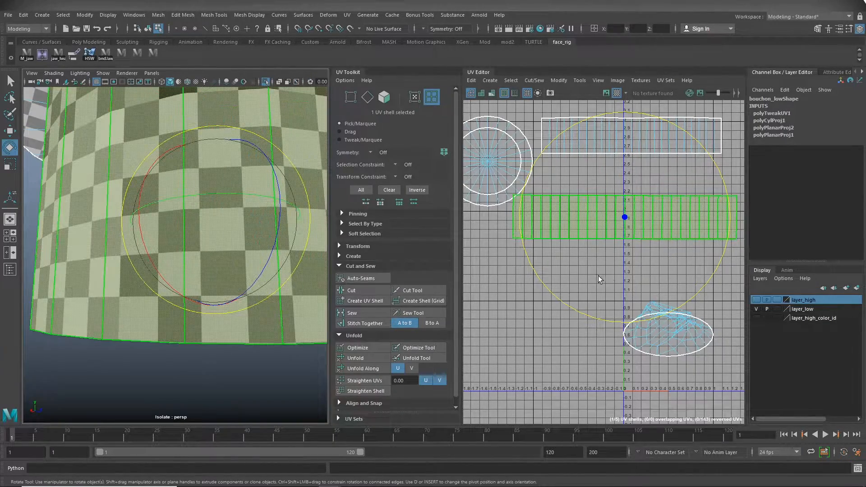
scroll(604, 269, "up", 3)
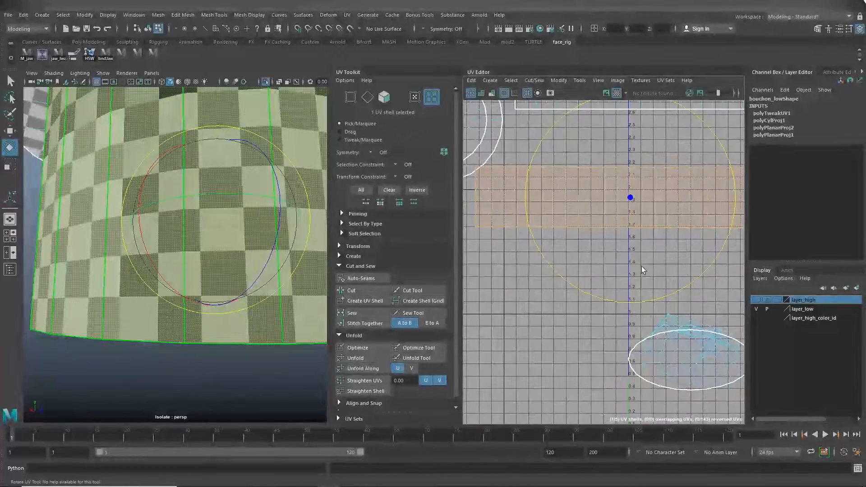
left_click_drag(331, 230, 184, 237)
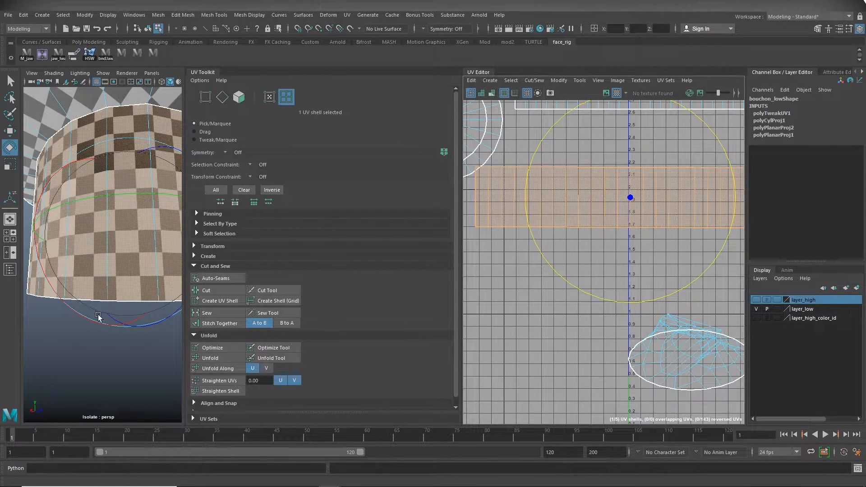
left_click_drag(119, 341, 128, 355, "alt")
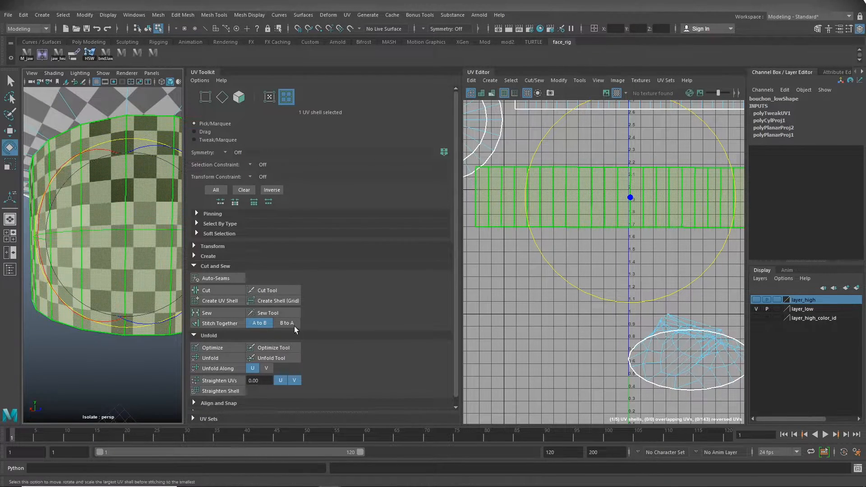
left_click_drag(460, 273, 285, 274)
- Fine-tune the rotation of the plug's UV shell until its long edges follow the grid, and deselect it
scroll(470, 300, "up", 2)
middle_click_drag(563, 307, 588, 403, "alt")
right_click_drag(556, 381, 489, 367, "alt")
middle_click_drag(490, 367, 433, 347, "alt")
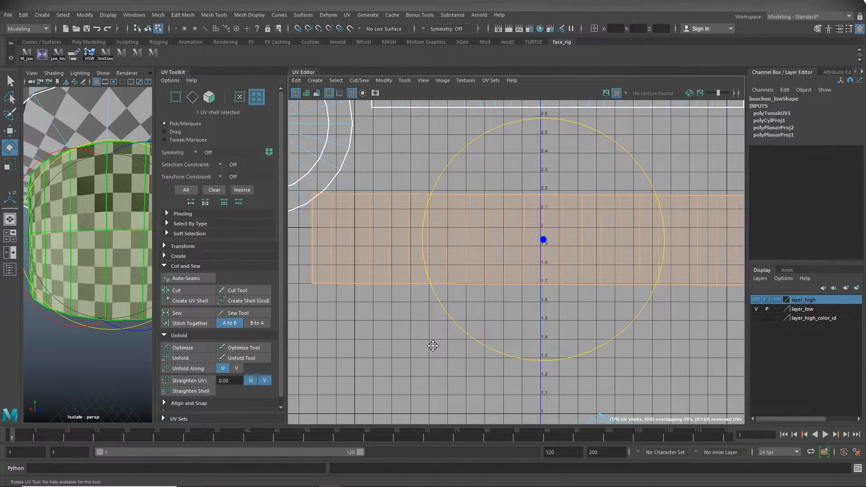
left_click_drag(663, 342, 674, 332)
mouse_move(652, 334)
middle_mouse_down("alt")
mouse_move(578, 336)
mouse_move(641, 327)
middle_mouse_up("alt")
left_click(675, 340)
scroll(659, 334, "down", 5)
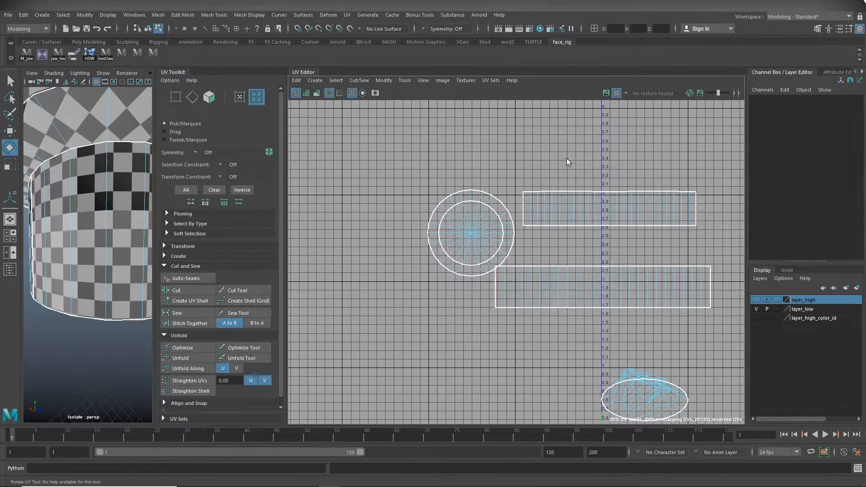
- Unfold the UV shell of the collar's side faces and check the strip in the UV Editor
left_click(589, 198)
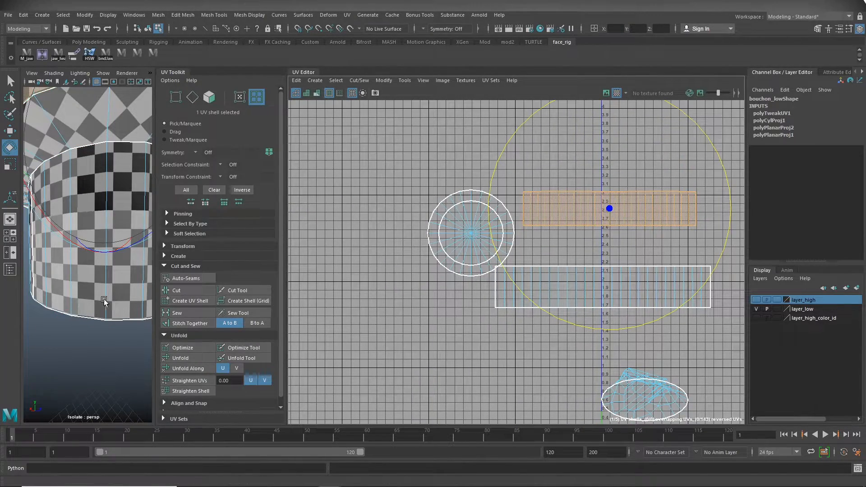
key("f")
right_click_drag(31, 289, 153, 261, "alt")
left_click_drag(153, 261, 108, 252, "alt")
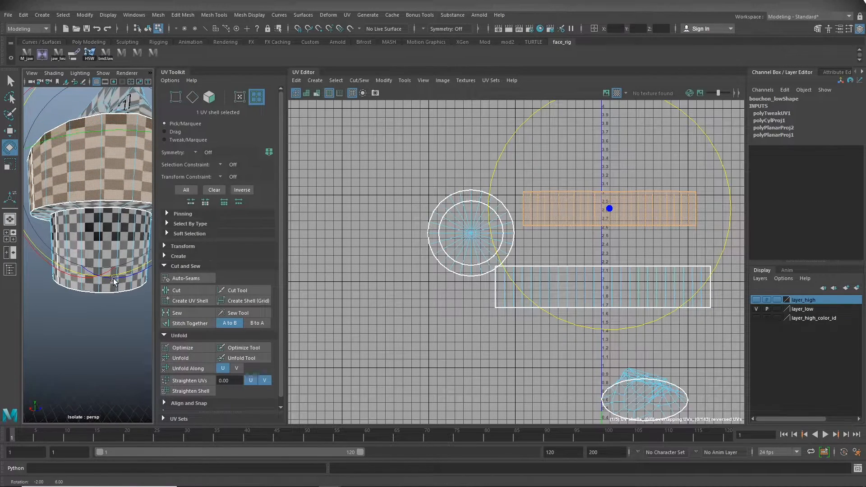
left_click(183, 359)
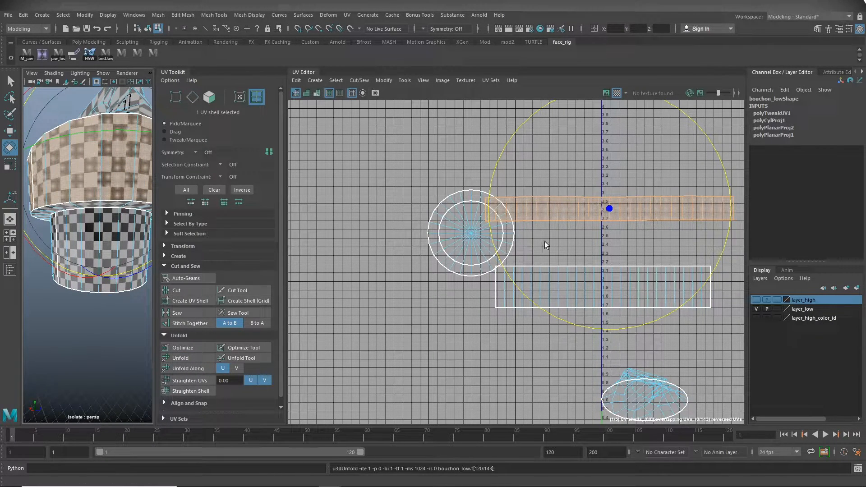
right_click_drag(533, 257, 632, 277, "alt")
middle_click_drag(631, 277, 530, 323, "alt")
right_click_drag(530, 323, 697, 267, "alt")
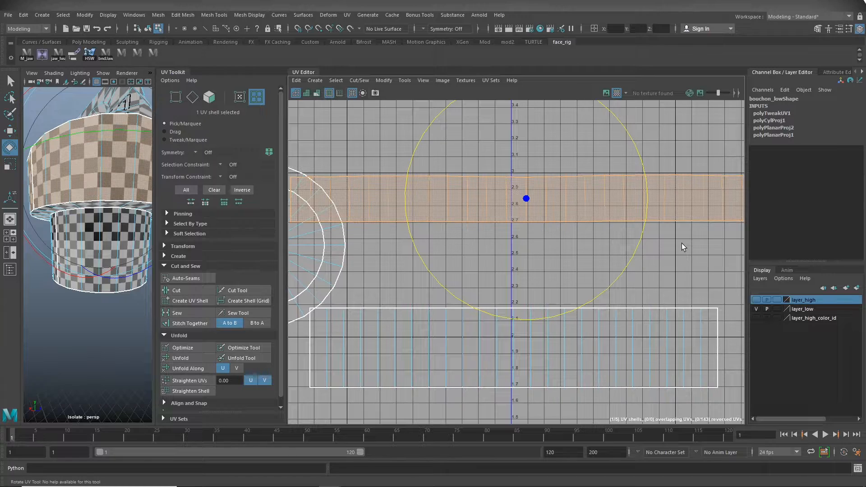
right_click_drag(682, 245, 252, 258, "alt")
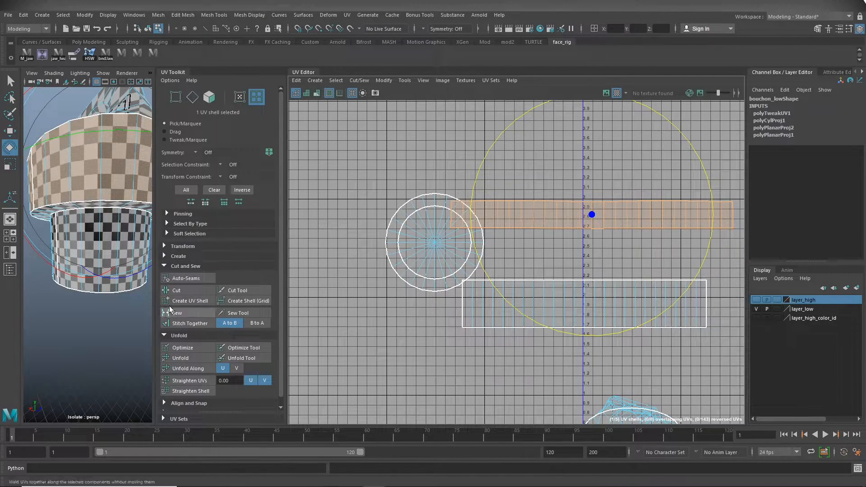
- Widen the 3D viewport again and unfold the UV shell of the cap's top with the pierced handle
left_click_drag(285, 271, 574, 271)
left_click_drag(154, 233, 421, 233)
left_click_drag(289, 203, 300, 311, "alt")
left_click(308, 274)
left_click(309, 186)
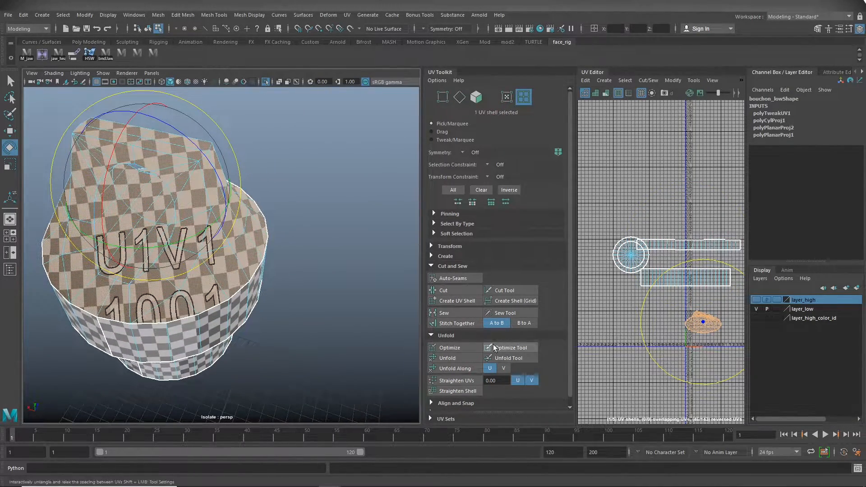
left_click(446, 359)
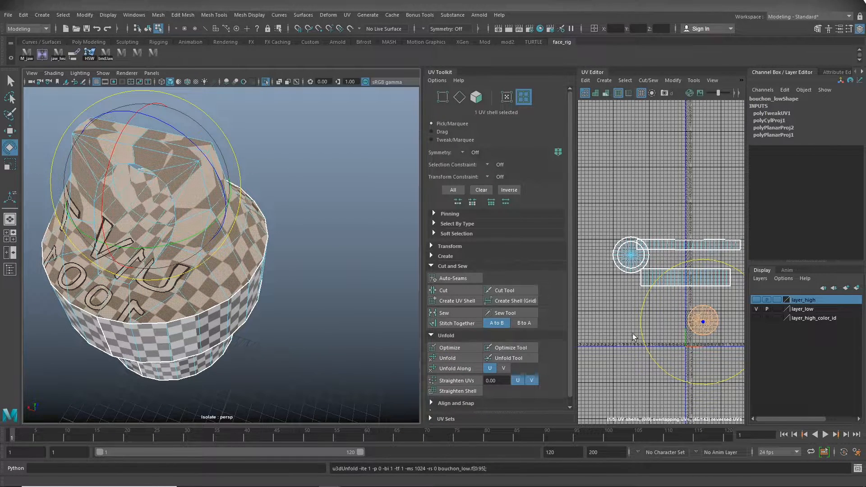
- Examine the checker pattern on the handle and inside its hole for stretching
left_click(348, 271)
scroll(217, 275, "up", 3)
right_click_drag(216, 274, 282, 271, "alt")
middle_click_drag(282, 271, 325, 370, "alt")
left_click(259, 235)
left_click_drag(233, 328, 276, 203, "alt")
right_click_drag(310, 267, 113, 275, "alt")
left_click(107, 275)
left_click_drag(251, 276, 220, 286, "alt")
right_click_drag(220, 286, 316, 290, "alt")
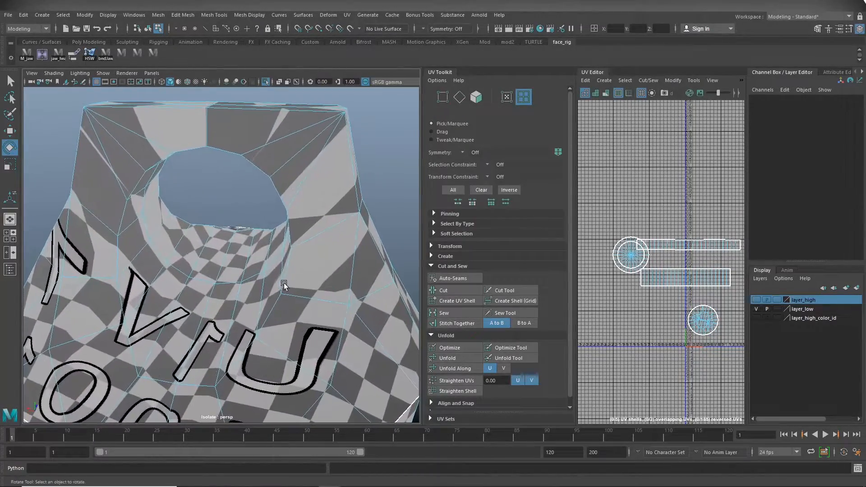
left_click_drag(284, 285, 240, 274, "alt")
right_click_drag(239, 275, 269, 261, "alt")
left_click_drag(269, 261, 271, 221, "alt")
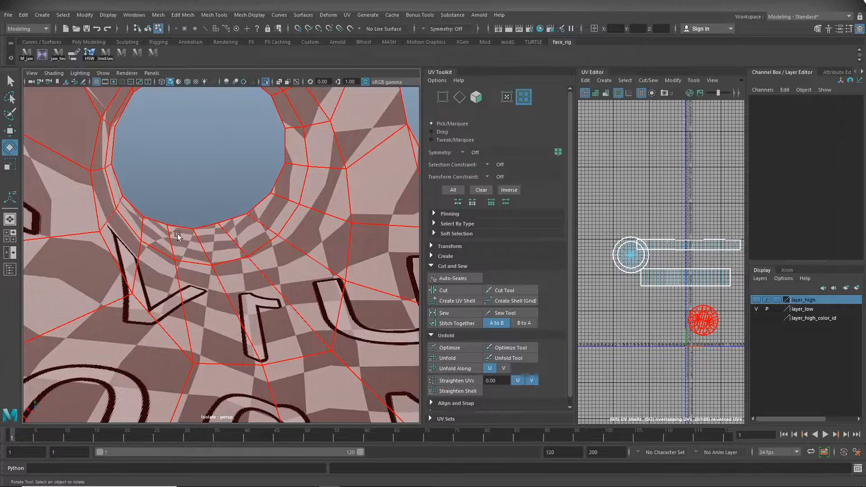
right_click_drag(275, 230, 180, 242, "alt")
left_click_drag(199, 244, 219, 252, "alt")
right_click_drag(219, 251, 266, 232, "alt")
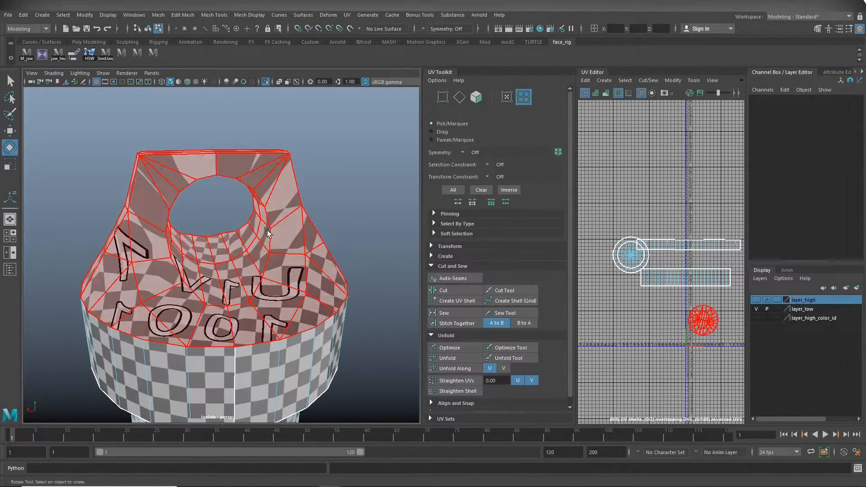
- Select the complete edge loop around one rim of the handle's hole in edge selection mode
right_click(265, 232)
left_click(265, 206)
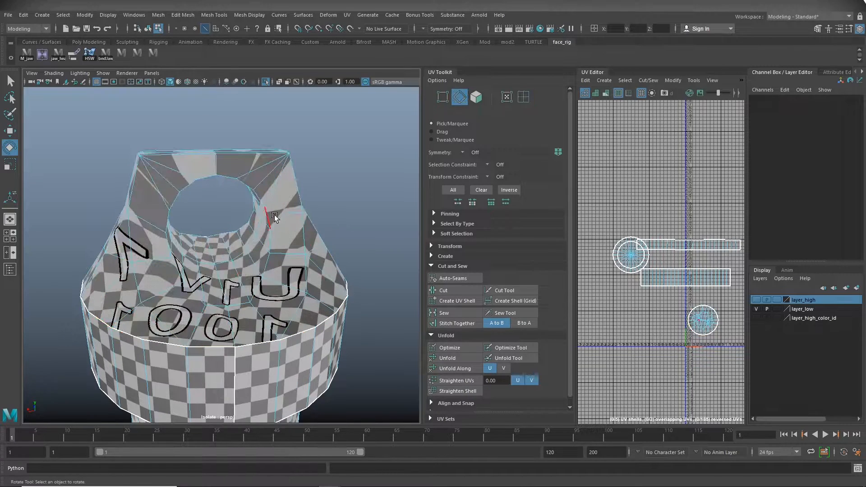
left_click(269, 239)
key("w")
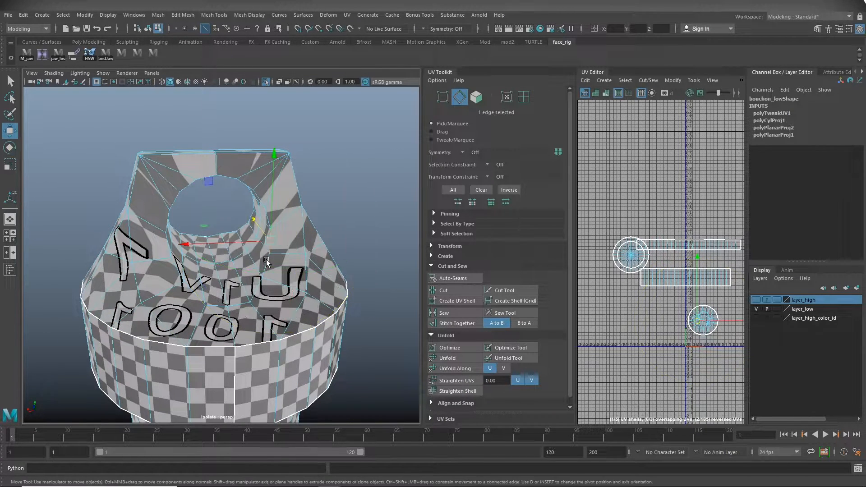
double_click(265, 238, "shift")
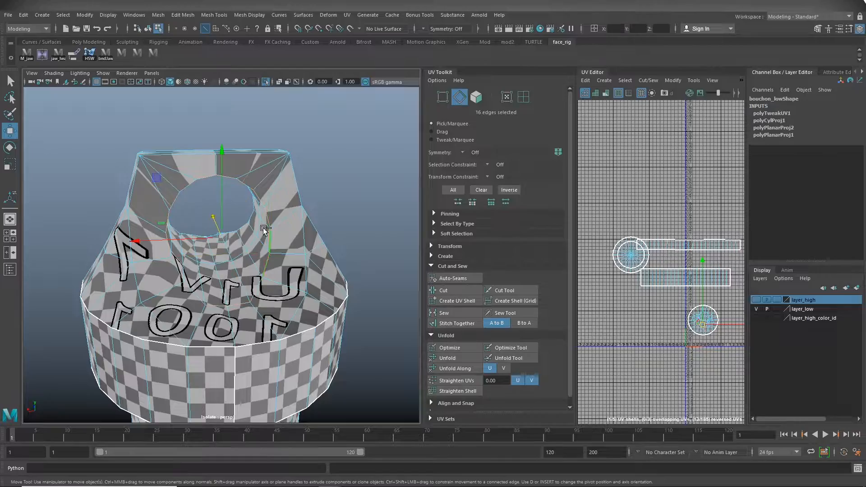
- Add the opposite rim's edge loop to the selection in wireframe display and cut the UVs along both loops
key("4")
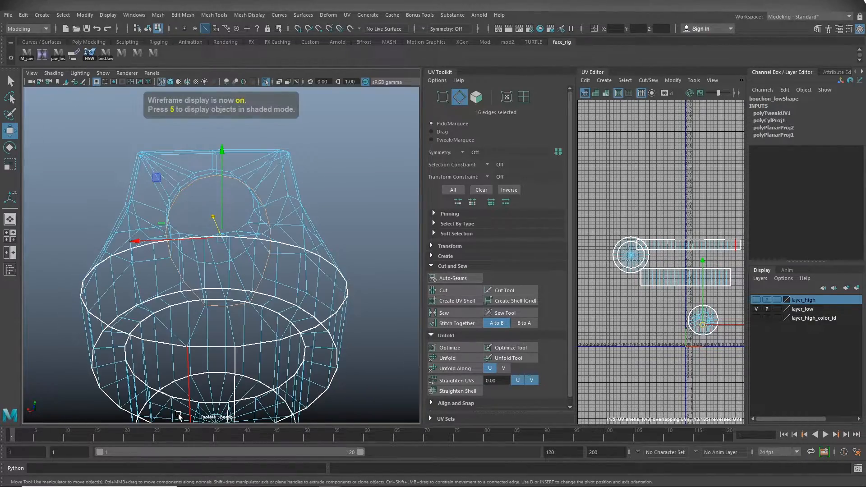
left_click_drag(285, 328, 265, 312, "alt")
scroll(264, 312, "up", 5)
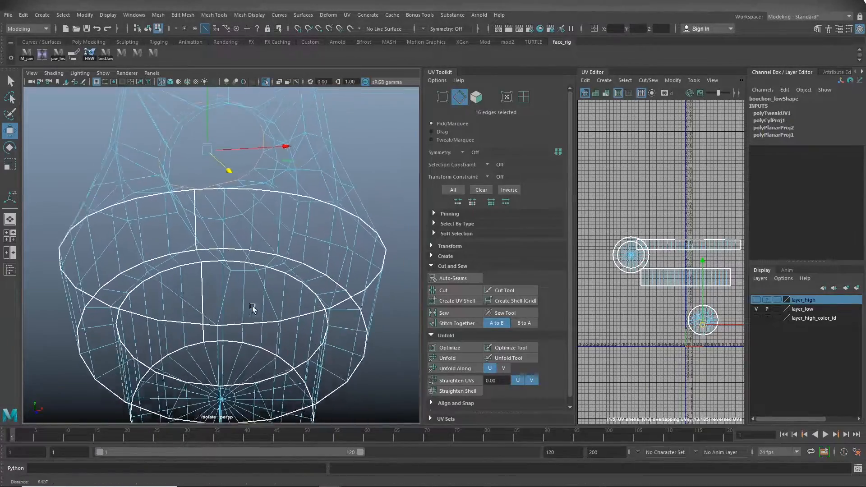
scroll(334, 253, "up", 3)
left_click_drag(336, 262, 331, 264, "alt")
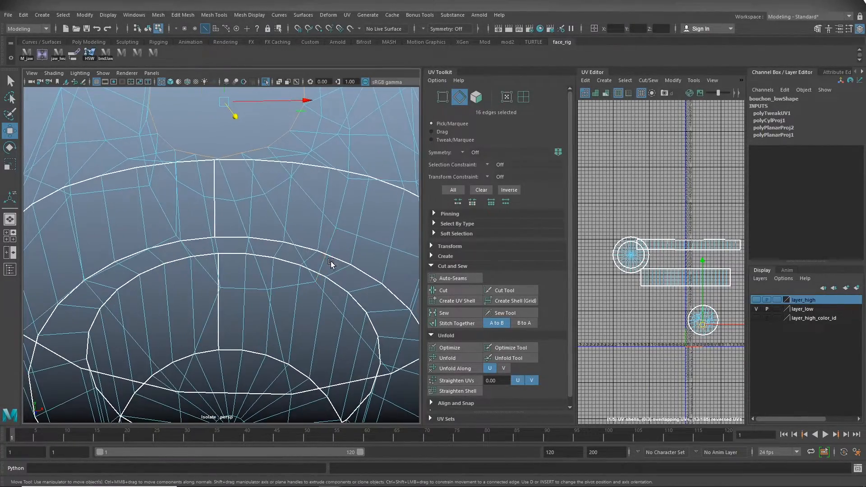
left_click(330, 245, "shift")
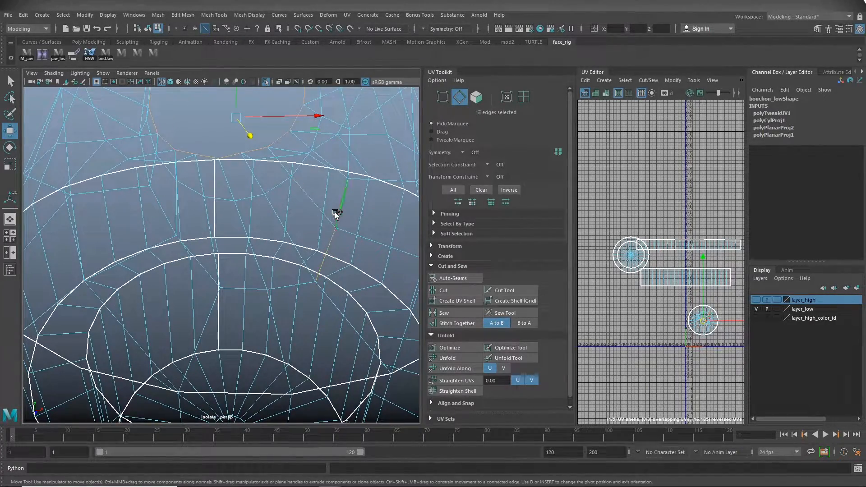
scroll(218, 265, "down", 6)
left_click_drag(218, 265, 122, 259, "alt")
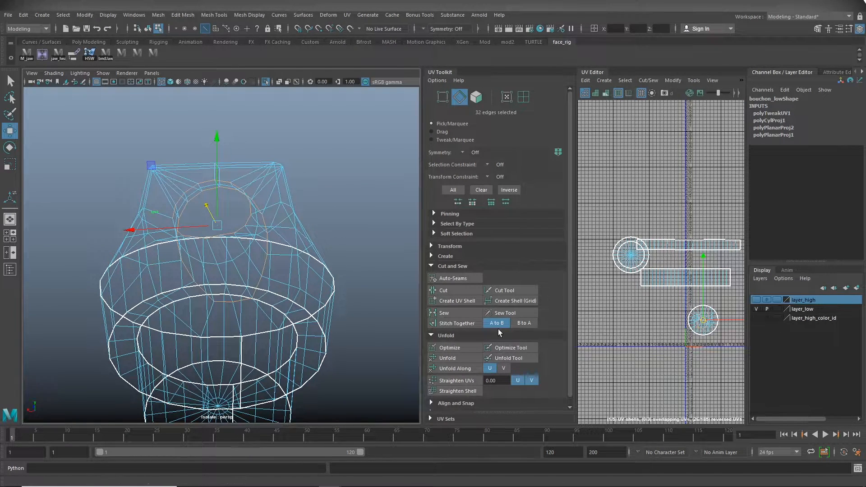
left_click(456, 291)
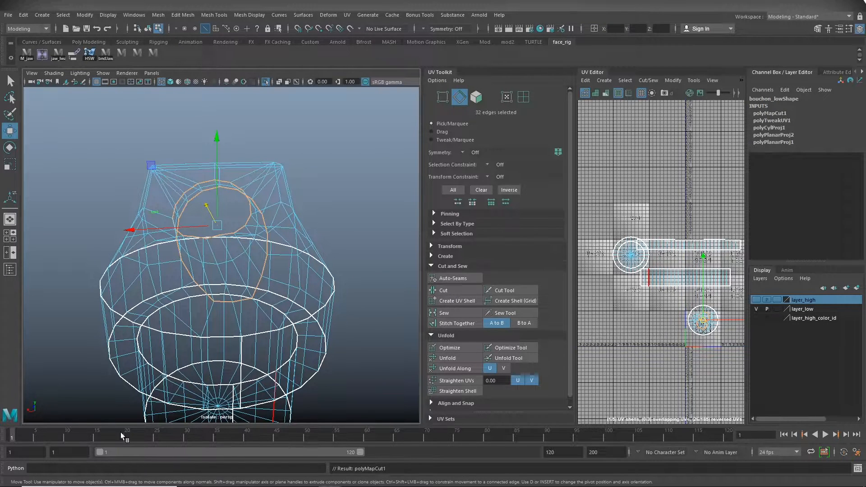
left_click(350, 225)
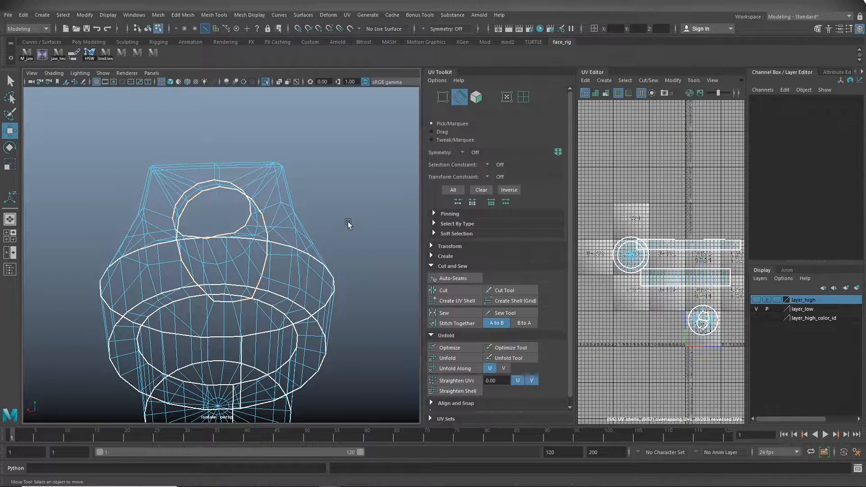
- Restore the textured display and examine the checker pattern around the cut rims and inside the handle's hole
key("6")
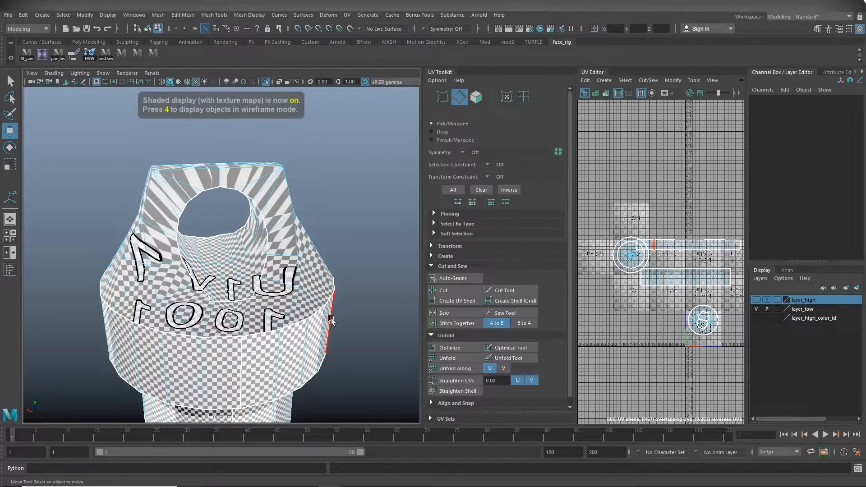
left_click_drag(332, 321, 271, 276, "alt")
right_click_drag(270, 276, 317, 263, "alt")
left_click_drag(317, 263, 330, 248, "alt")
right_click_drag(330, 248, 315, 255, "alt")
mouse_move(315, 255)
left_mouse_down("alt")
mouse_move(320, 266)
mouse_move(303, 262)
left_mouse_up("alt")
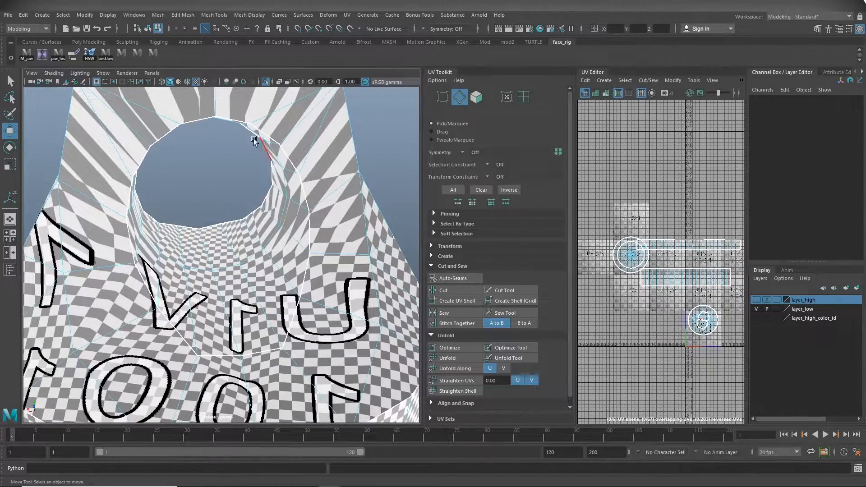
right_click_drag(308, 241, 240, 245, "alt")
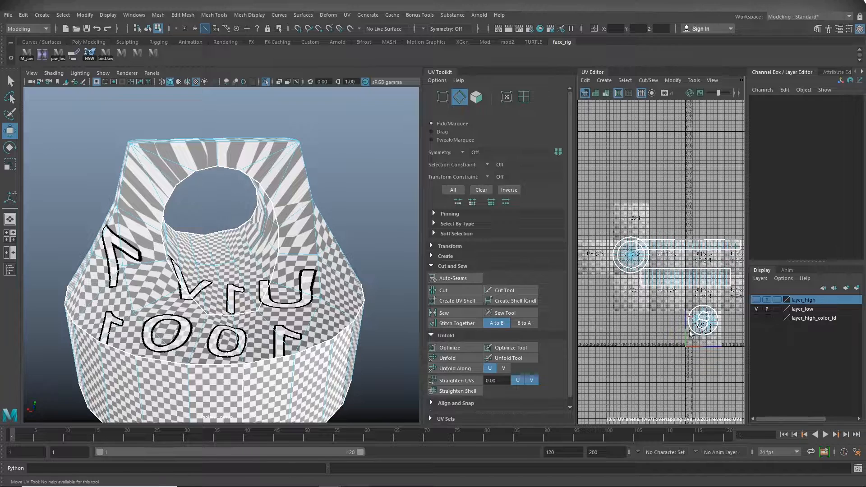
- Hide the texture background behind the UV shells and examine the cut hole outlines in the circular shell and on the handle
key("6")
key("6")
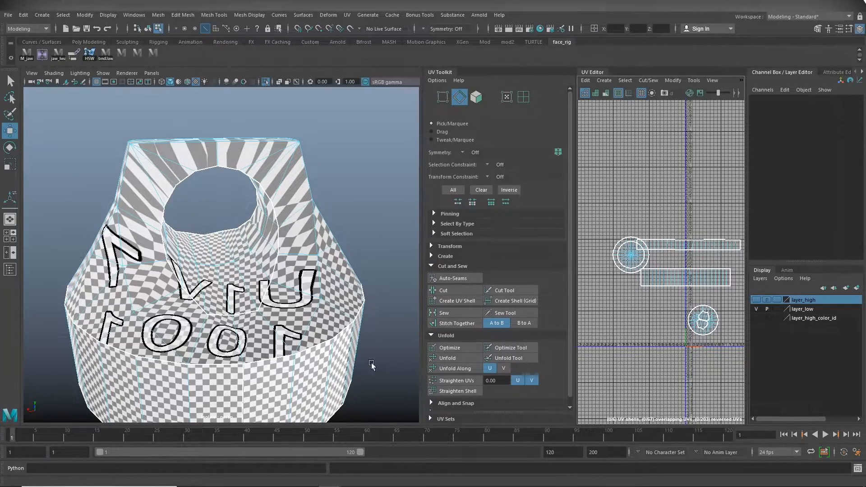
scroll(272, 325, "up", 5)
scroll(705, 306, "up", 1)
scroll(705, 306, "up", 2)
middle_click_drag(635, 279, 610, 251, "alt")
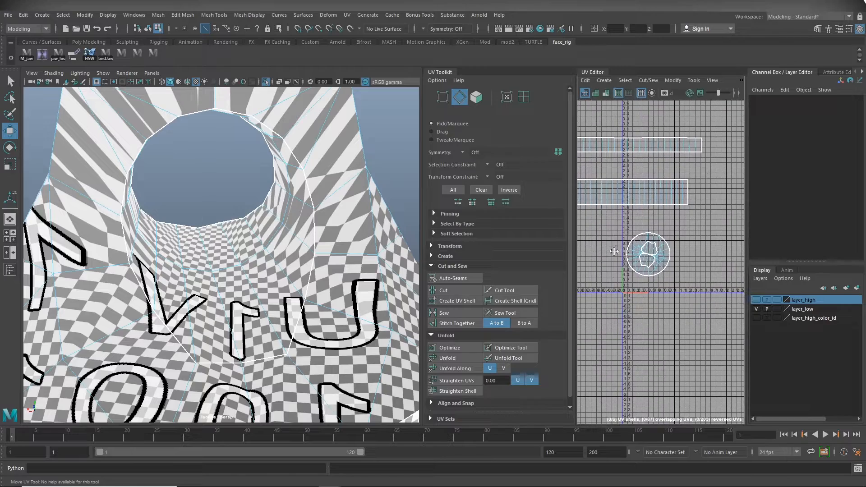
scroll(677, 265, "up", 5)
middle_click_drag(657, 267, 684, 297, "alt")
scroll(220, 217, "down", 6)
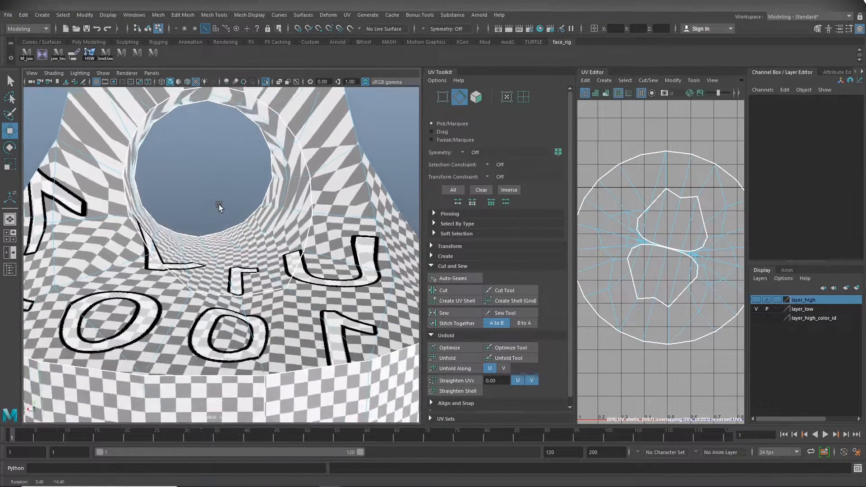
scroll(243, 261, "down", 4)
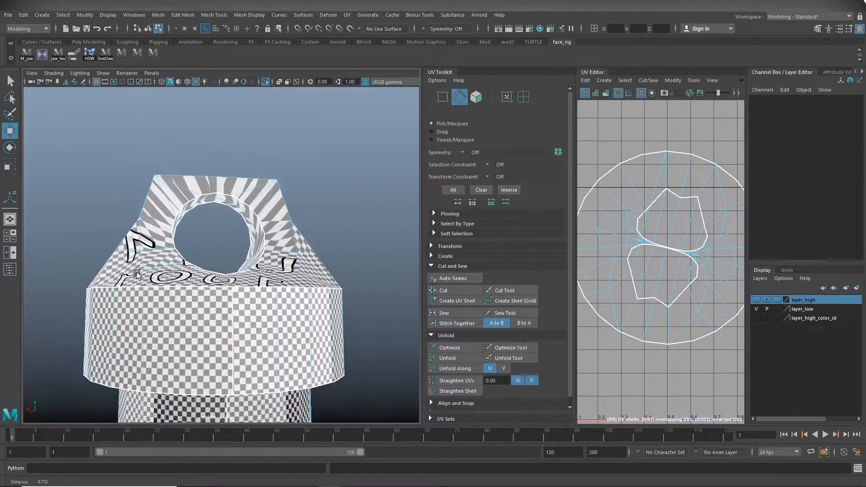
left_click_drag(198, 260, 202, 285, "alt")
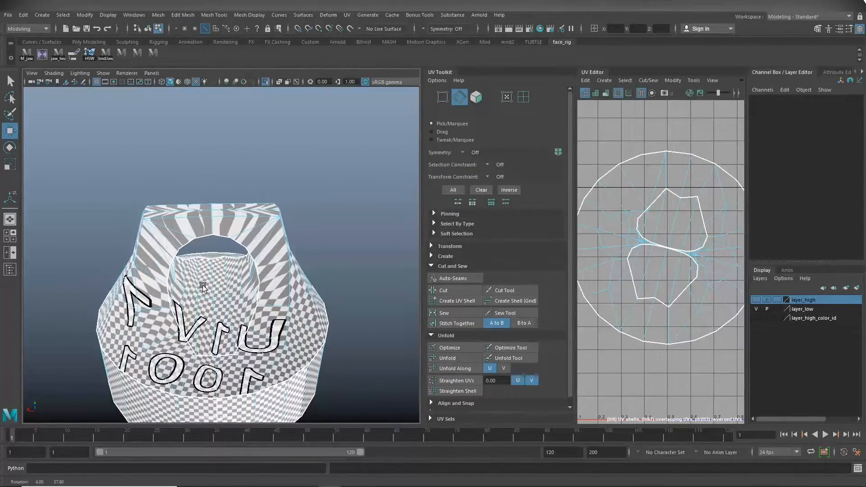
- Unfold the UV shell of the handle hole's inner surface and move it out of the circular shell, into free space
left_click(448, 359)
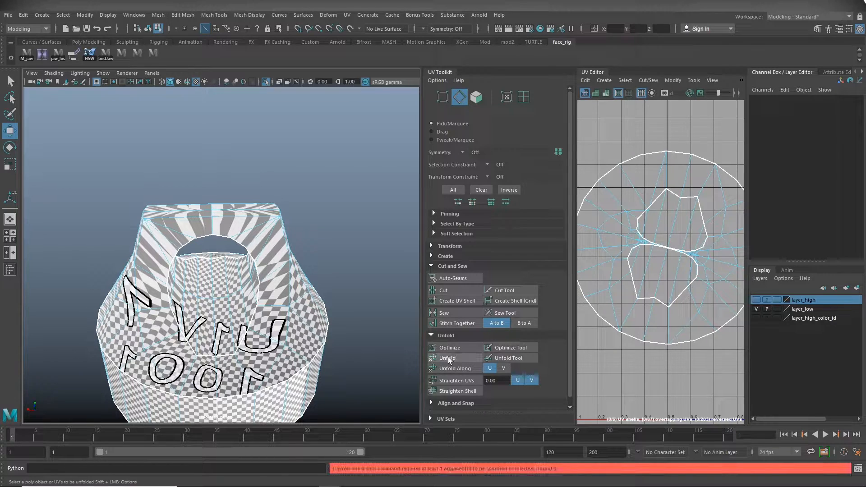
left_click(524, 97)
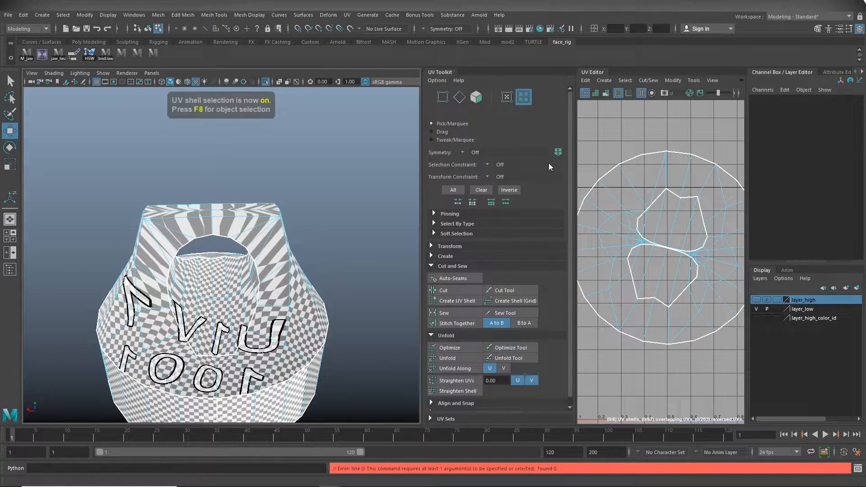
left_click(657, 283)
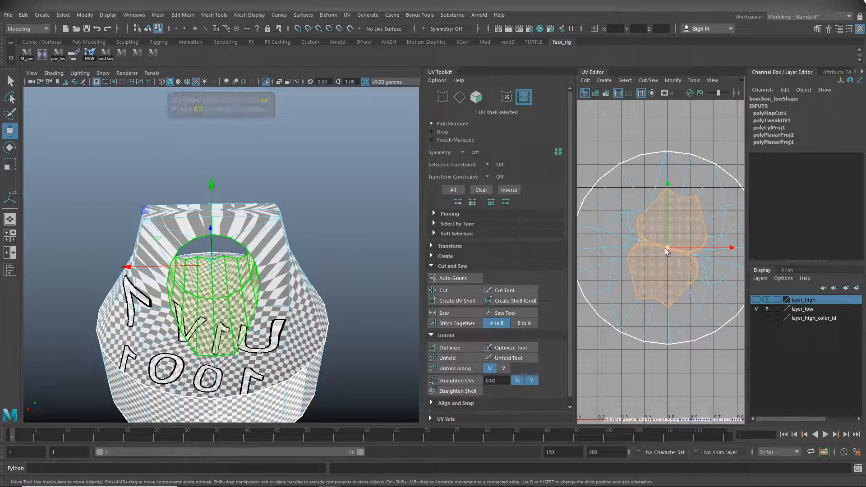
left_click(448, 358)
scroll(684, 328, "down", 3)
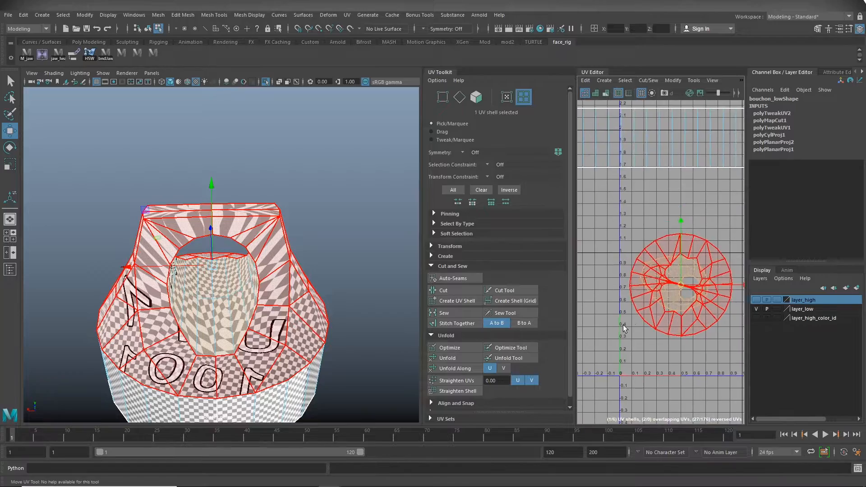
left_click_drag(680, 273, 656, 203)
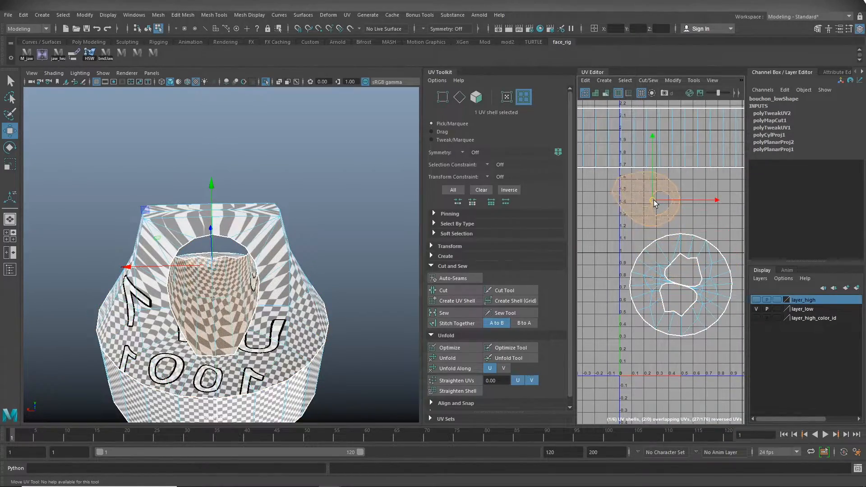
- Examine the checker pattern on the hole's inner surface for distortion from several angles
mouse_move(254, 290)
left_mouse_down("alt")
mouse_move(294, 312)
mouse_move(256, 293)
left_mouse_up("alt")
right_click_drag(256, 293, 489, 273, "alt")
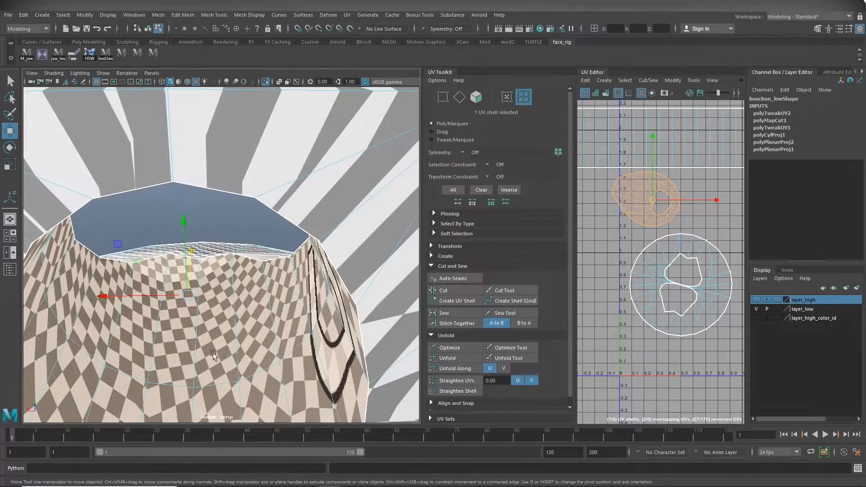
right_click_drag(243, 340, 230, 389, "alt")
left_click_drag(232, 369, 207, 326, "alt")
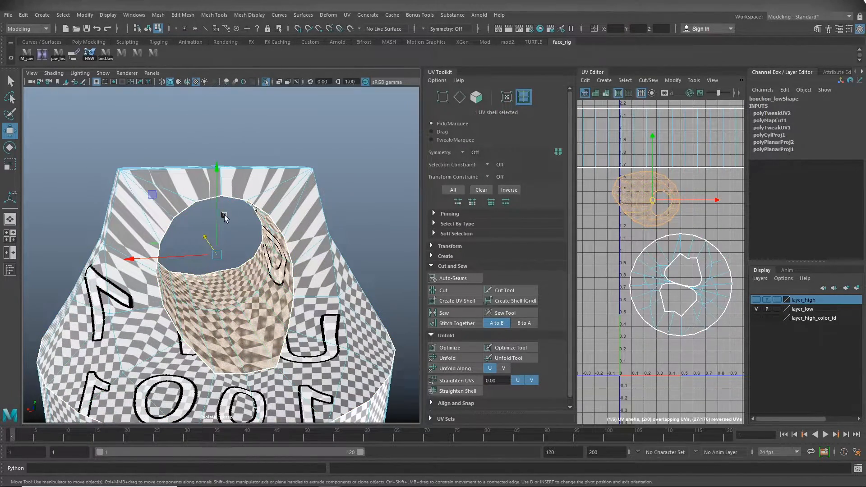
left_click_drag(226, 244, 224, 305, "alt")
right_click_drag(225, 306, 274, 314, "alt")
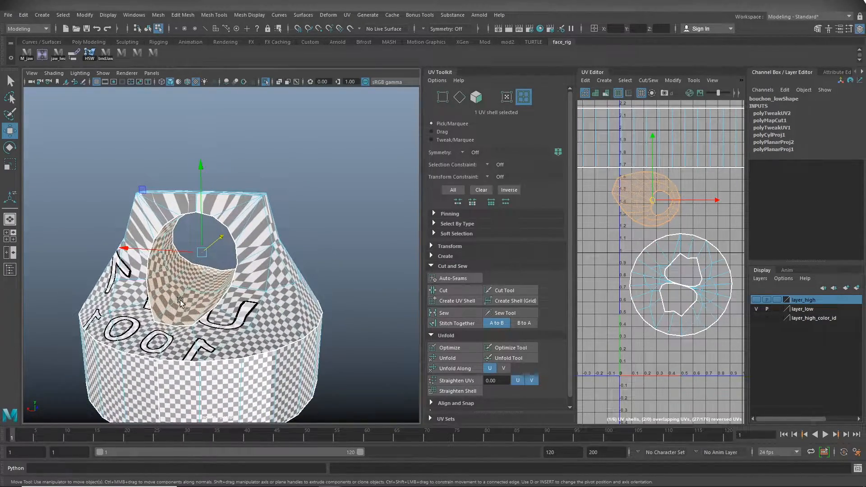
left_click_drag(188, 318, 204, 335, "alt")
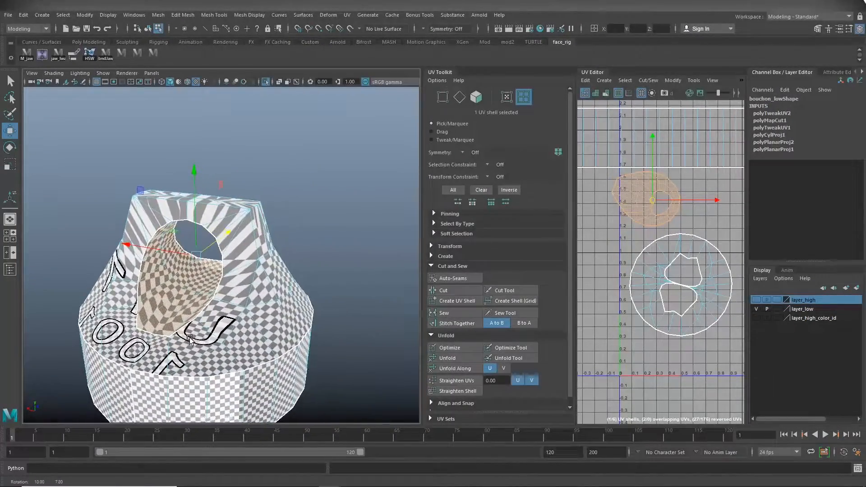
right_click_drag(204, 334, 170, 318, "alt")
left_click_drag(170, 316, 226, 291, "alt")
right_click_drag(226, 291, 403, 274, "alt")
left_click_drag(266, 270, 293, 288, "alt")
- Select the two consecutive edges running across the top of the hole's inner surface and cut the UVs along them
middle_click_drag(252, 252, 271, 343, "alt")
left_click_drag(234, 334, 266, 330, "alt")
right_click_drag(208, 331, 259, 333, "alt")
right_click_drag(236, 301, 319, 301, "alt")
middle_click_drag(282, 321, 266, 235, "alt")
right_click_drag(260, 219, 251, 204)
left_click(229, 246)
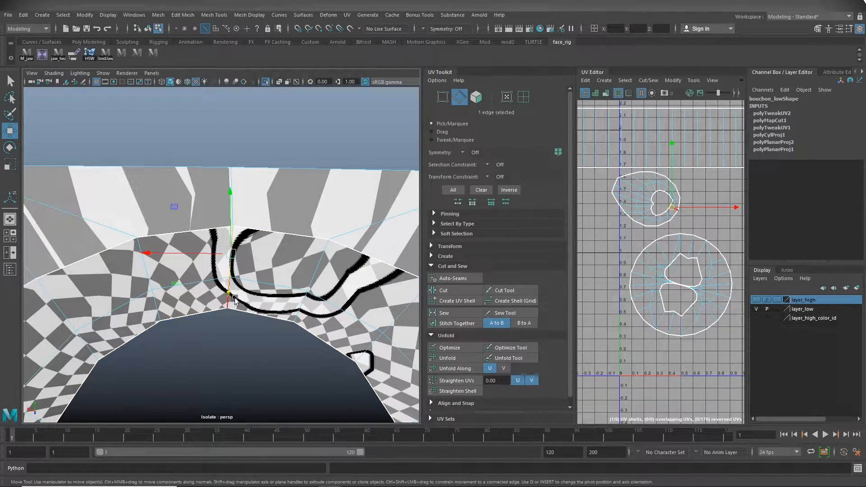
right_click_drag(241, 342, 366, 342, "alt")
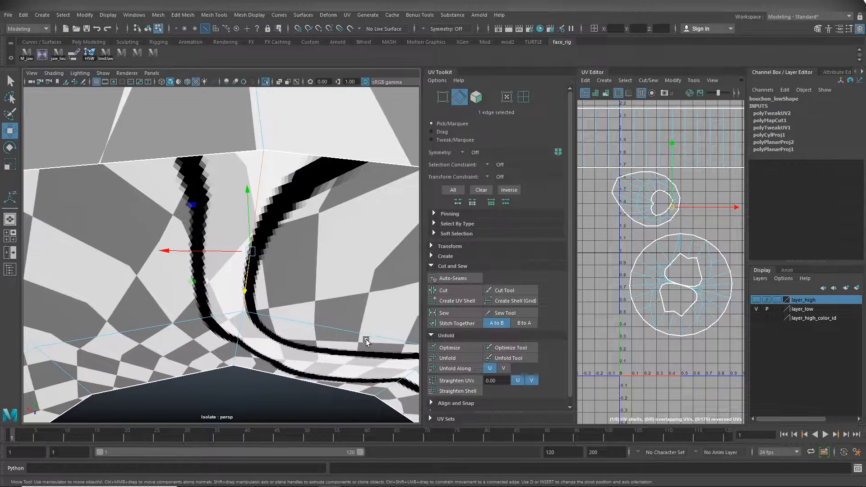
left_click(238, 343, "shift")
left_click_drag(316, 331, 163, 330, "alt")
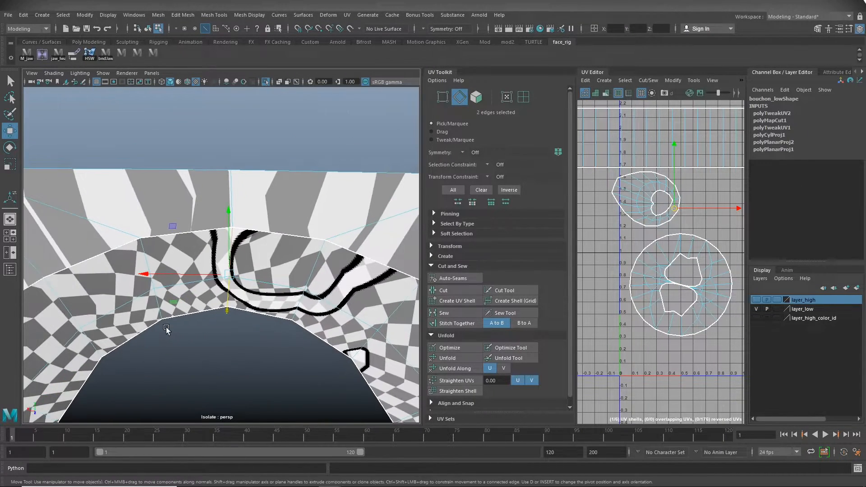
left_click(454, 291)
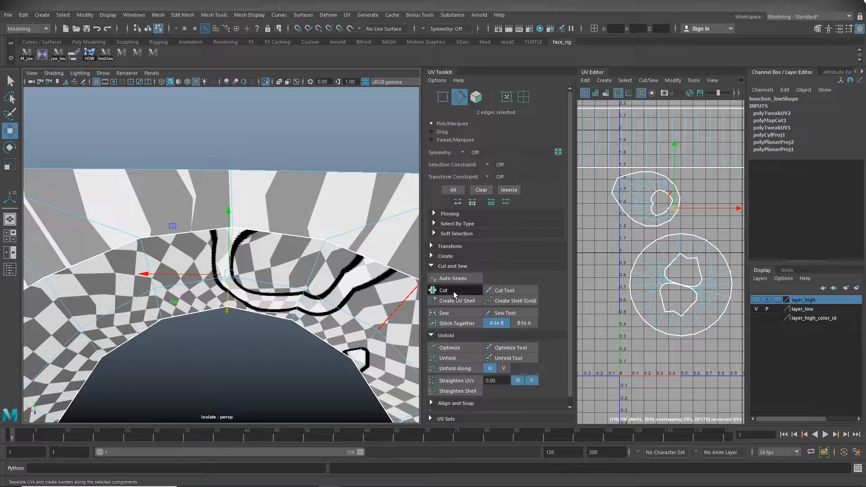
- Select the hole's inner UV shell in UV shell mode and unfold it again with the new seam
scroll(189, 309, "down", 3)
scroll(188, 308, "down", 4)
left_click_drag(196, 282, 263, 312, "alt")
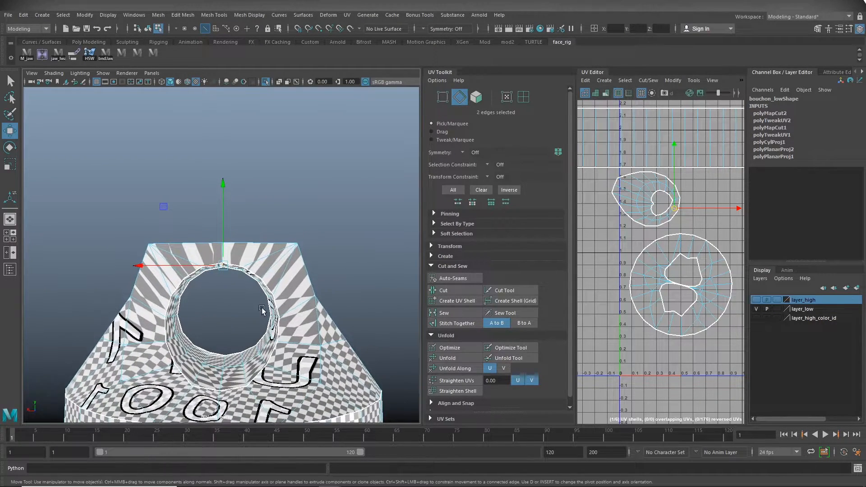
left_click(528, 95)
left_click(639, 213)
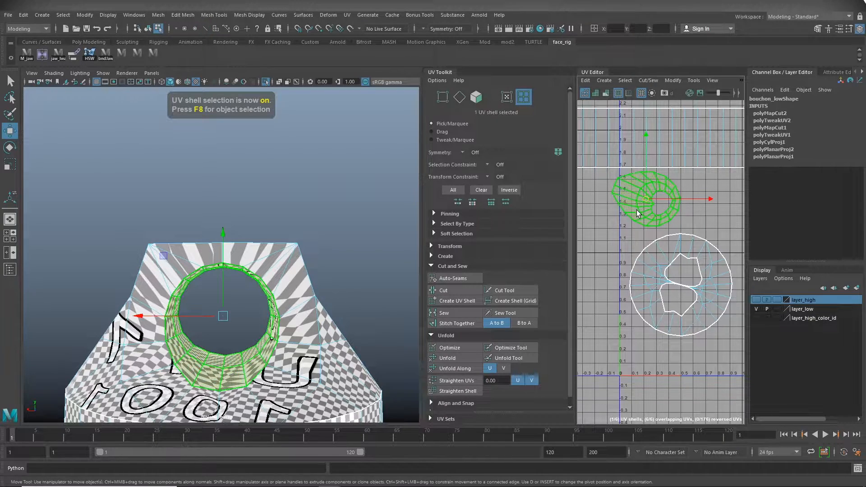
left_click(447, 359)
left_click(657, 199)
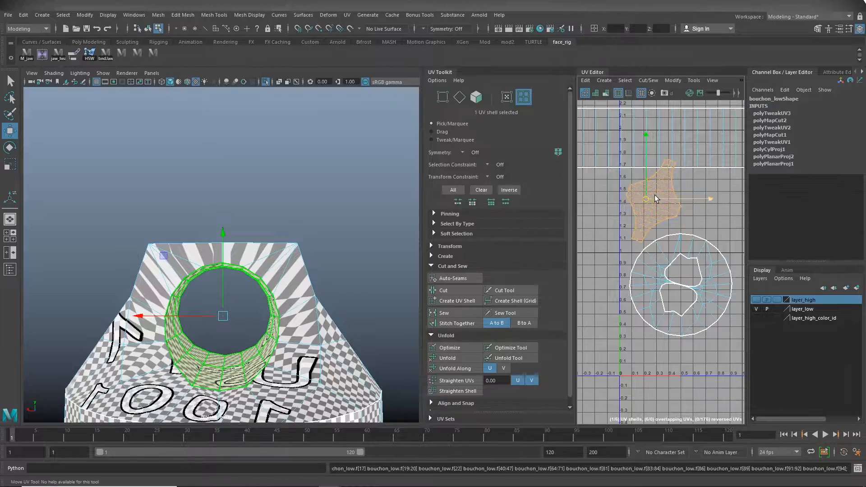
- Check the evenness of the checker squares on the newly unfolded inner surface of the hole
left_click_drag(254, 375, 275, 384, "alt")
scroll(279, 361, "up", 3)
left_click_drag(280, 332, 291, 275, "alt")
right_click_drag(291, 276, 338, 260, "alt")
left_click_drag(339, 261, 296, 269, "alt")
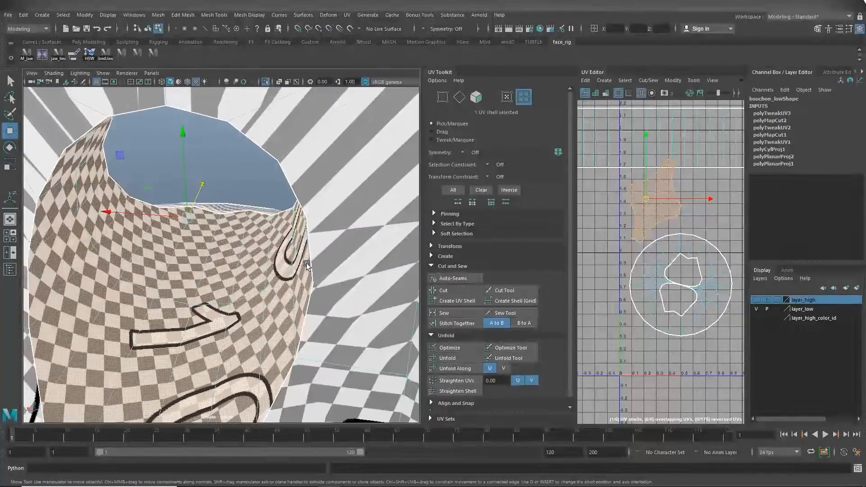
right_click_drag(296, 268, 276, 271, "alt")
left_click_drag(269, 295, 273, 302, "alt")
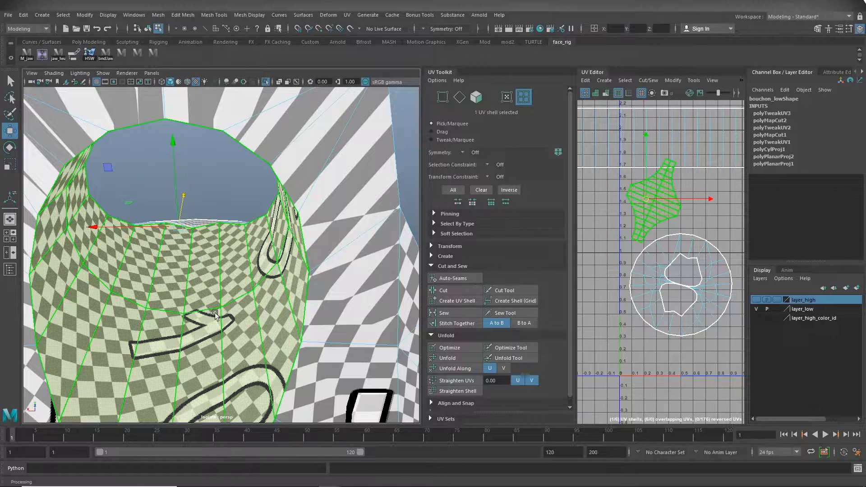
- Rotate the hole's inner UV shell until its long axis lies horizontally in the UV layout
left_click(490, 314)
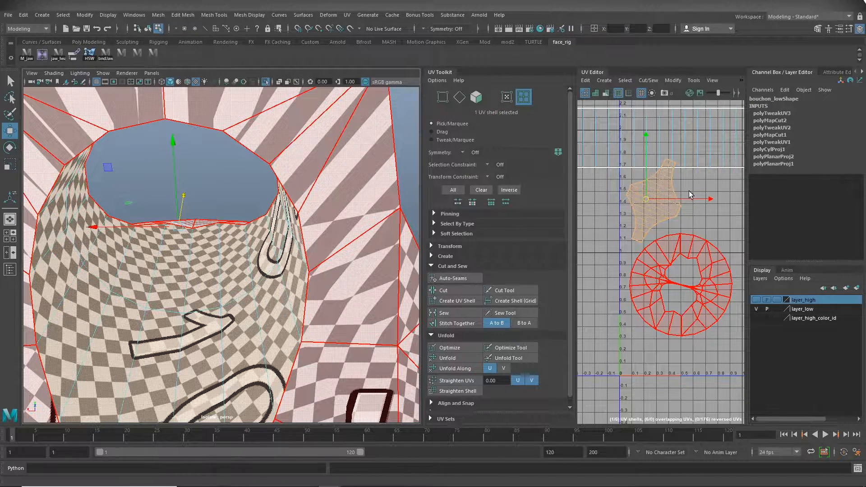
left_click(672, 211)
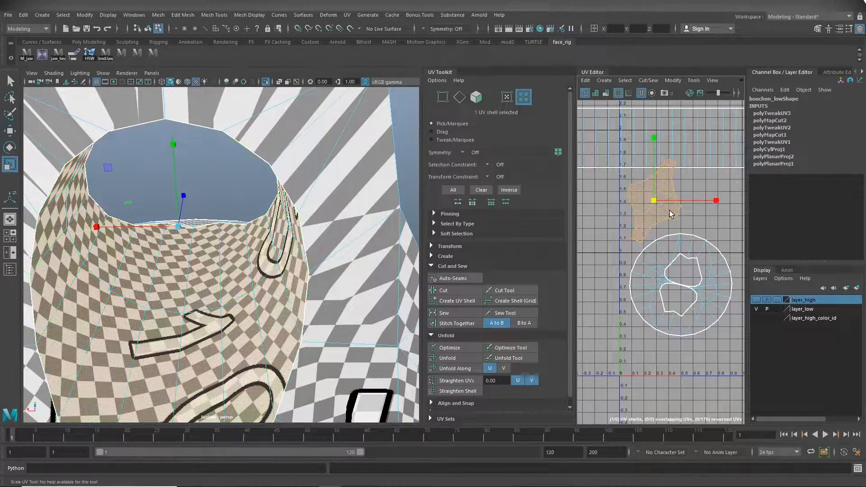
key("e")
left_click_drag(690, 191, 694, 253)
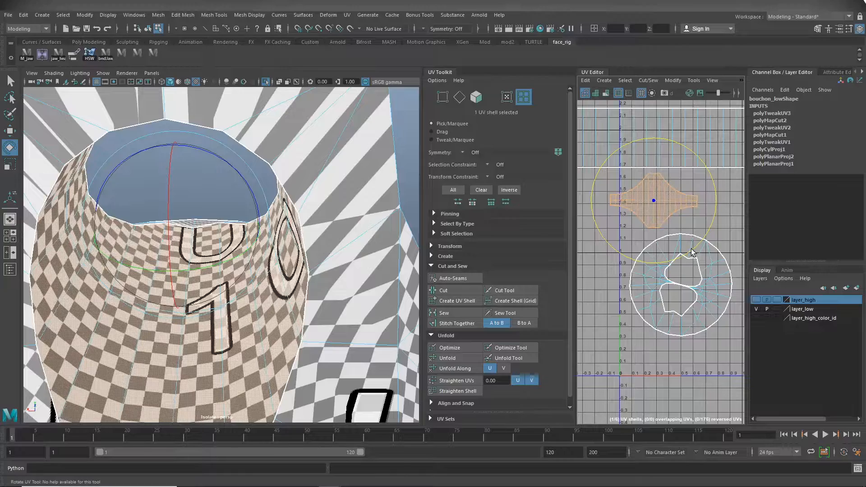
- Widen the UV Editor and frame the straightened inner-hole shell in it
right_click_drag(652, 263, 759, 236, "alt")
middle_click_drag(695, 237, 725, 377, "alt")
right_click_drag(642, 382, 646, 373, "alt")
left_click_drag(425, 238, 356, 237)
left_click_drag(573, 231, 477, 231)
right_click_drag(569, 257, 448, 267, "alt")
middle_click_drag(567, 253, 532, 255, "alt")
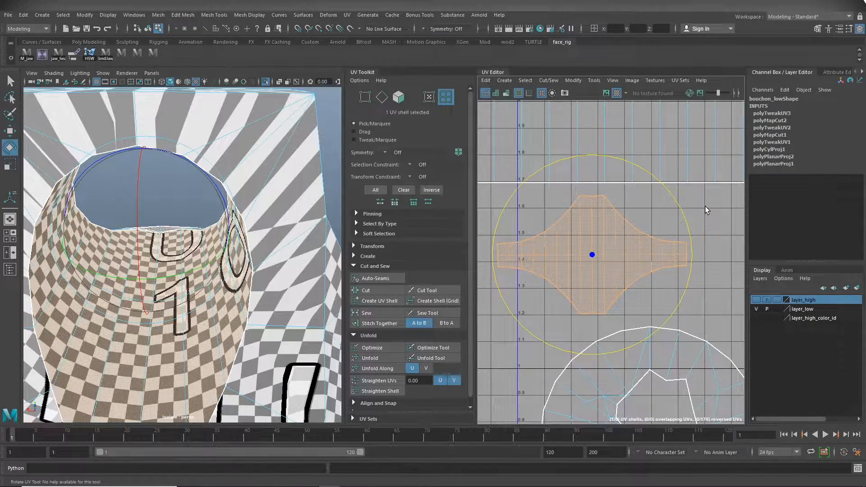
left_click_drag(706, 207, 703, 208)
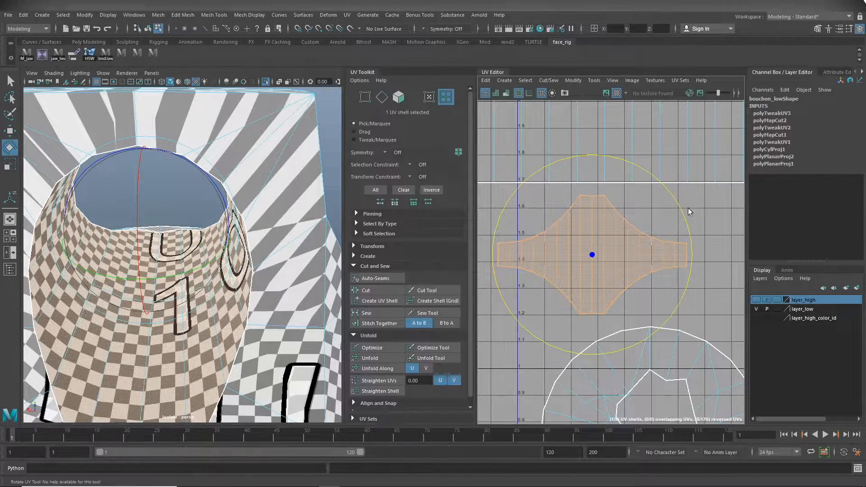
- Clear the shell selection and frame the whole cap, with the inner-hole shell and the circular shell together in the UV layout
scroll(145, 243, "down", 6)
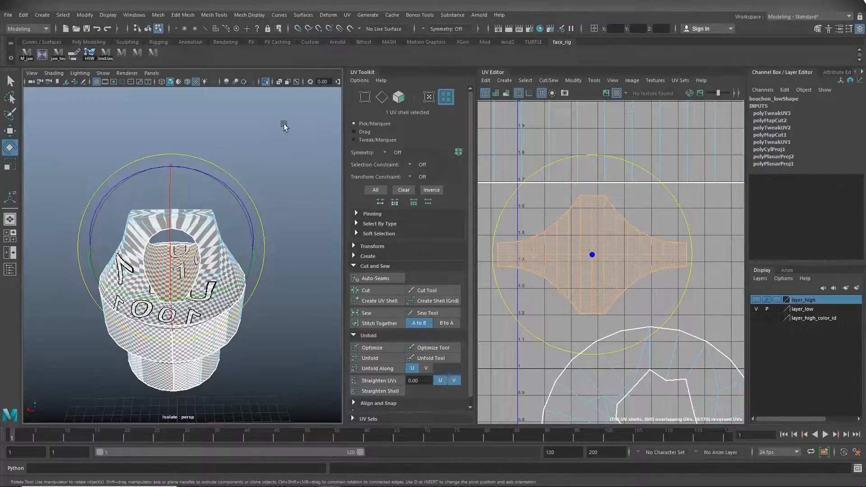
left_click(271, 165)
left_click_drag(270, 168, 260, 343, "alt")
right_click_drag(650, 325, 591, 320, "alt")
middle_click_drag(613, 308, 579, 226, "alt")
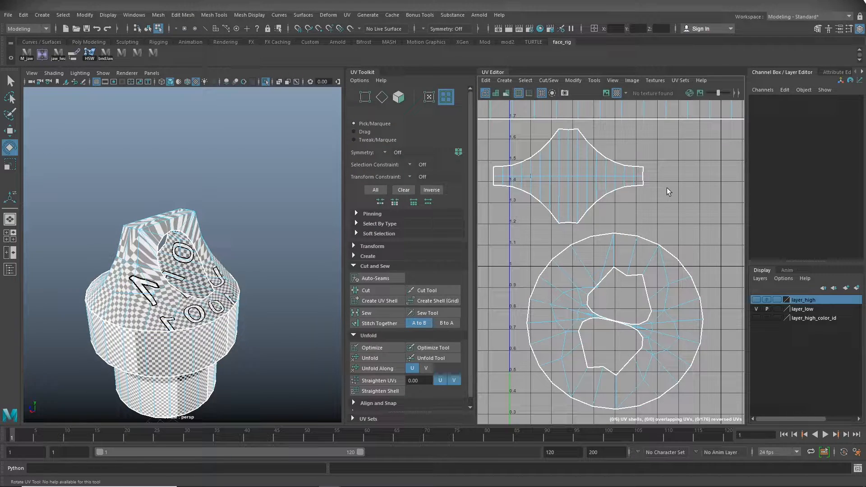
- Turn the checker map off and back on, and show the checker texture behind the UV shells
left_click(616, 93)
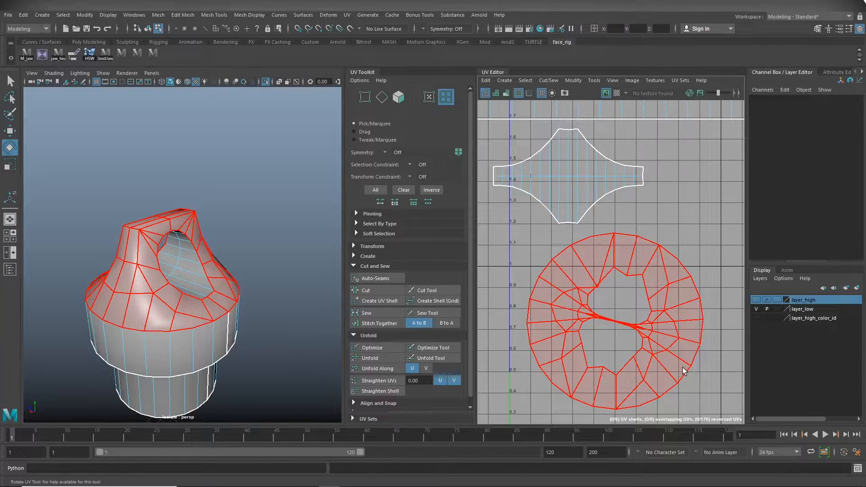
left_click(617, 94)
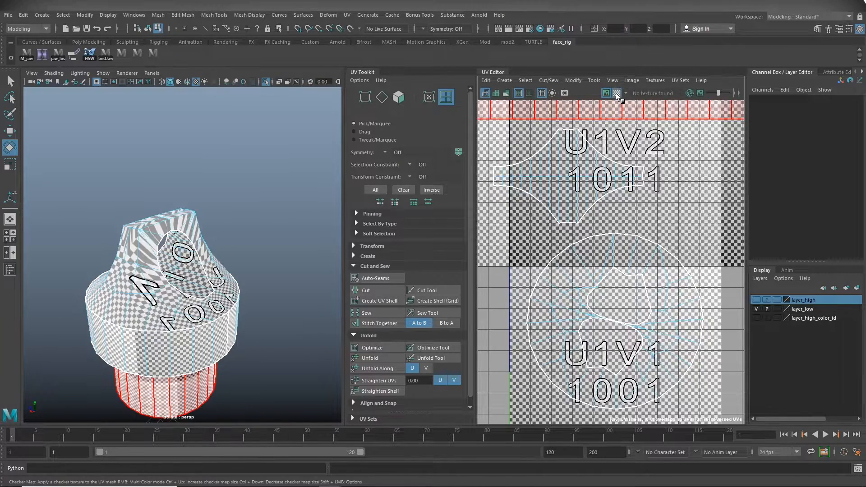
key("6")
key("6")
key("6")
key("6")
key("6")
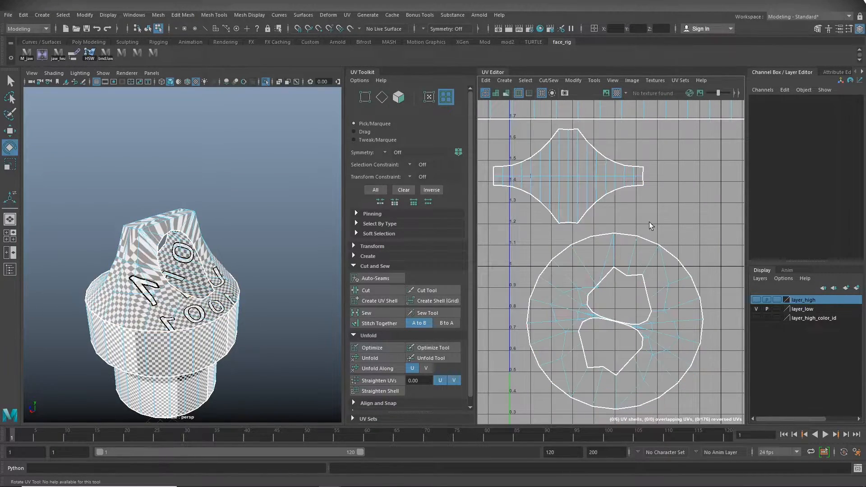
key("6")
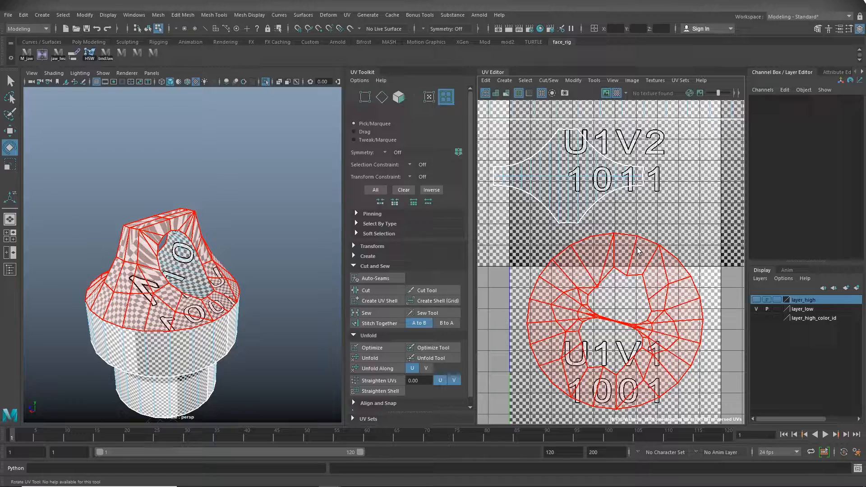
scroll(290, 262, "up", 10)
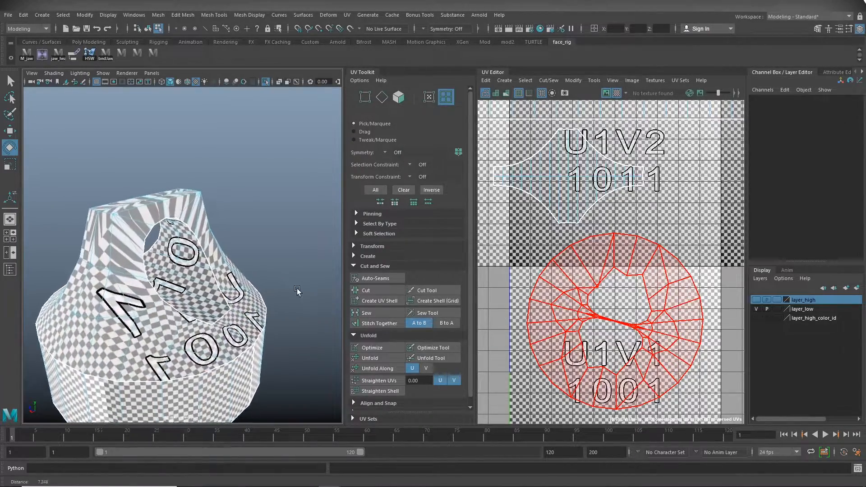
- Check the checker pattern inside the hole, select the cap's circular upper UV shell and unfold it
scroll(246, 264, "up", 10)
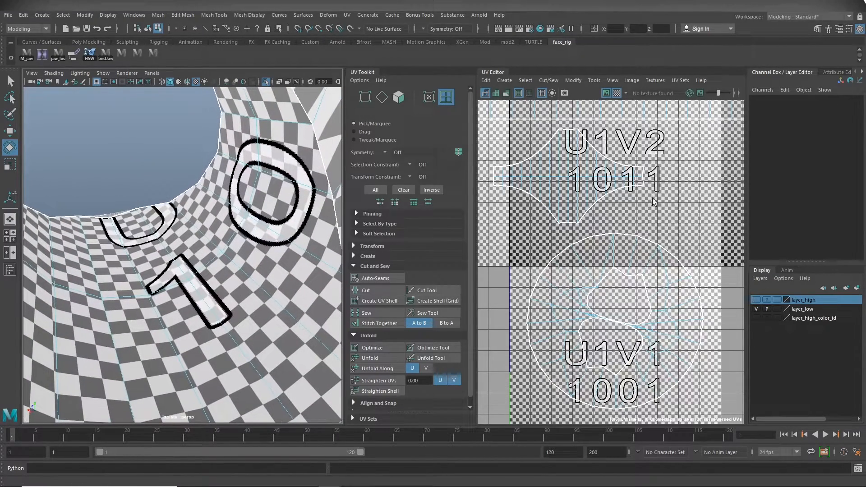
left_click(630, 208)
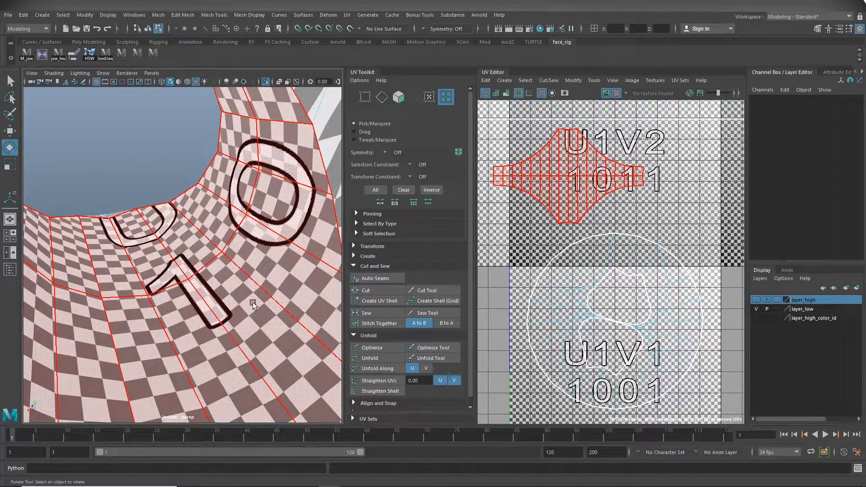
left_click(682, 306)
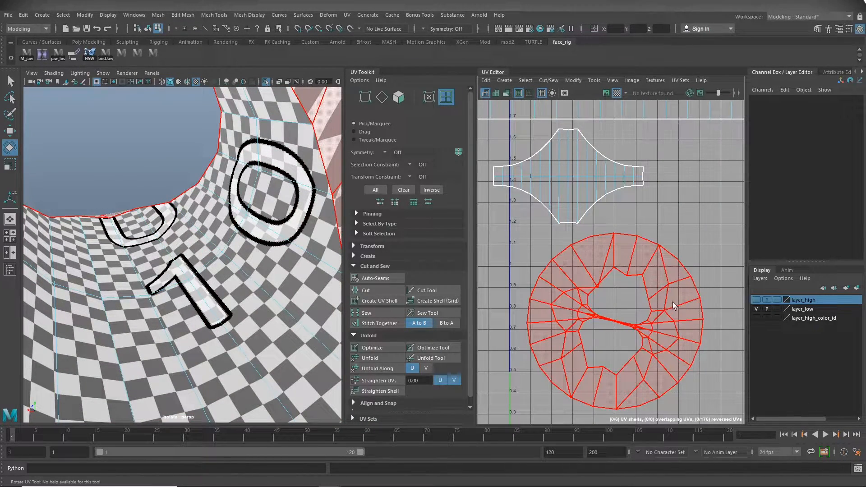
left_click(673, 302)
left_click(377, 359)
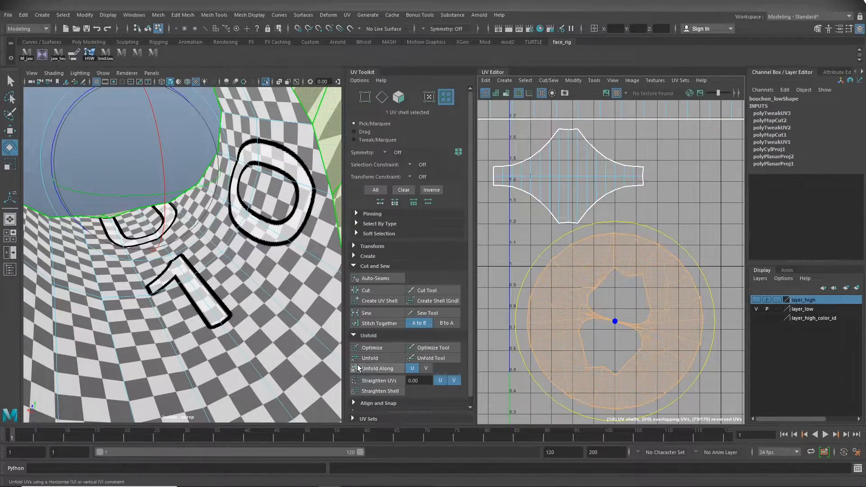
left_click(377, 358)
- Examine the checker pattern around the cap's hole from both sides and clear the shell selection
scroll(158, 315, "down", 6)
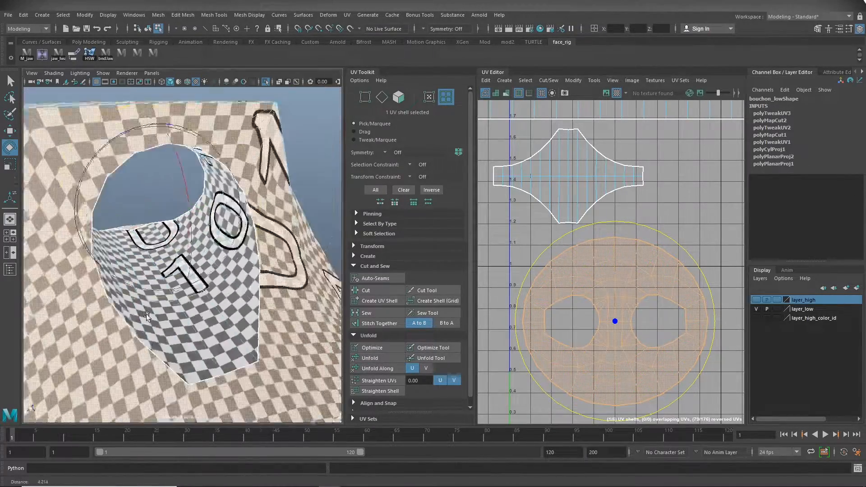
left_click_drag(131, 283, 218, 261, "alt")
left_click(289, 149)
right_click_drag(194, 289, 319, 279, "alt")
left_click_drag(236, 299, 273, 310, "alt")
left_click(273, 310)
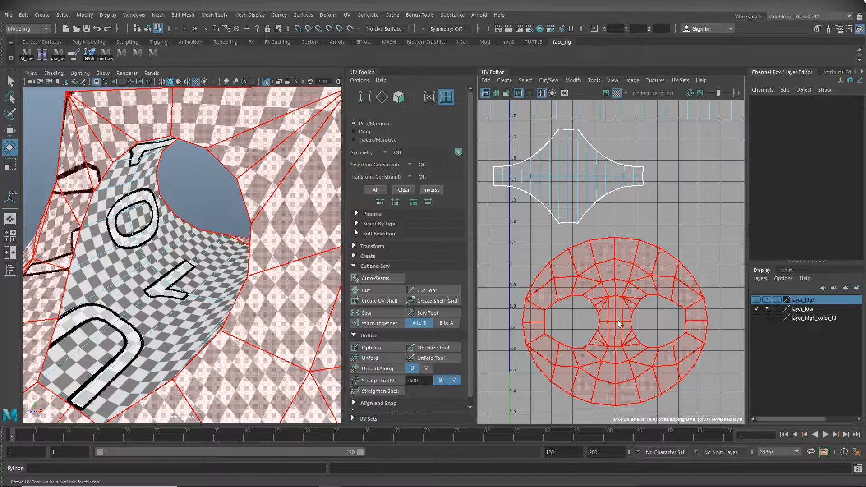
- Show the UV distortion shading and examine it on all shells, especially the centre of the circular shell and the cap's top
left_click(506, 93)
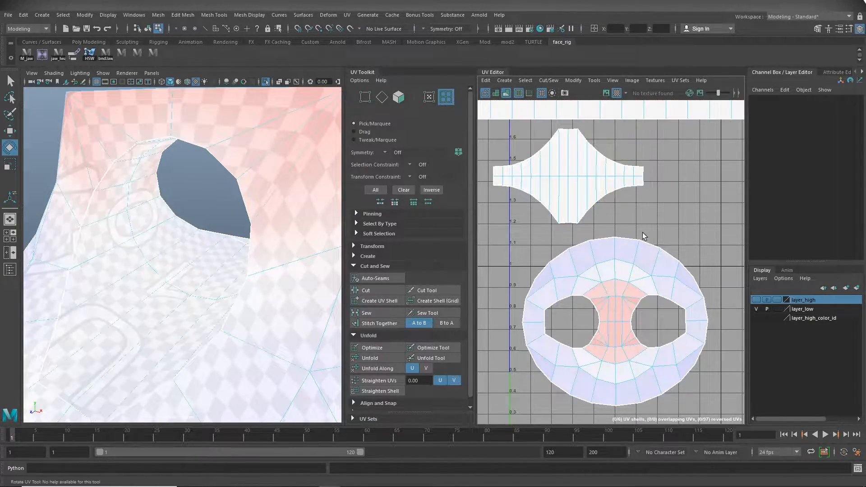
right_click_drag(671, 238, 457, 228, "alt")
middle_click_drag(604, 302, 686, 398, "alt")
right_click_drag(664, 377, 568, 368, "alt")
middle_click_drag(667, 196, 606, 178, "alt")
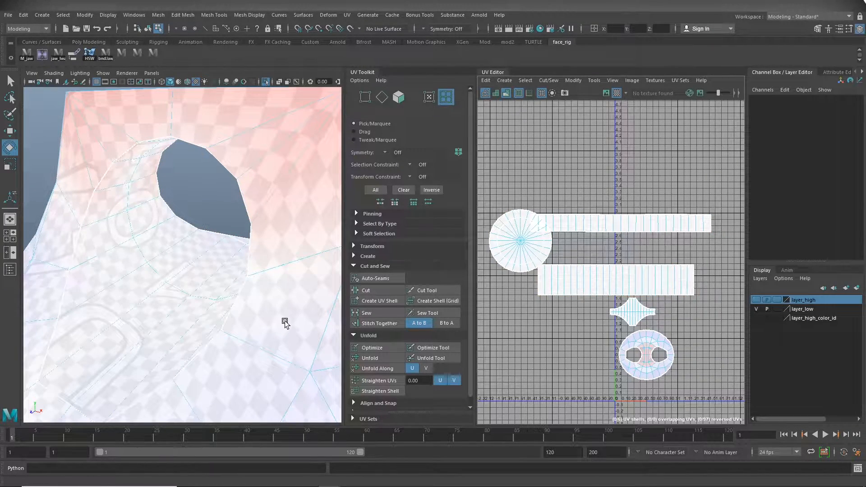
right_click_drag(286, 321, 97, 316, "alt")
left_click_drag(208, 333, 176, 255, "alt")
right_click_drag(132, 360, 297, 327, "alt")
left_click_drag(230, 257, 246, 288, "alt")
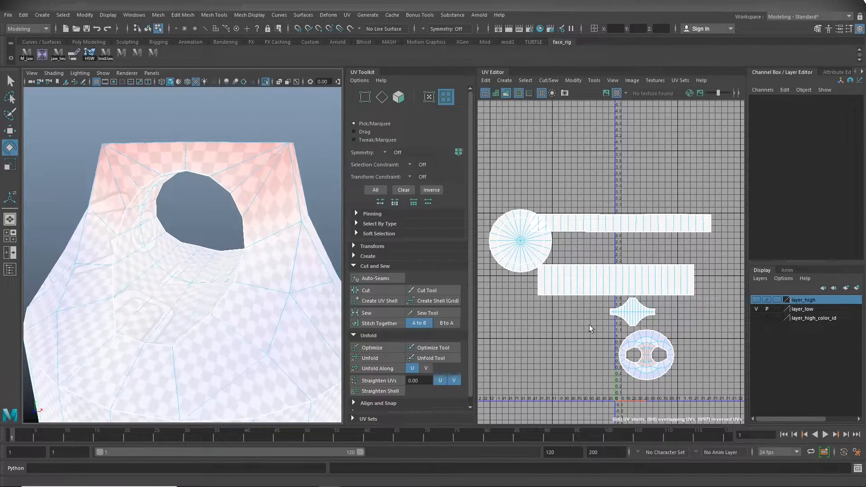
scroll(573, 334, "up", 10)
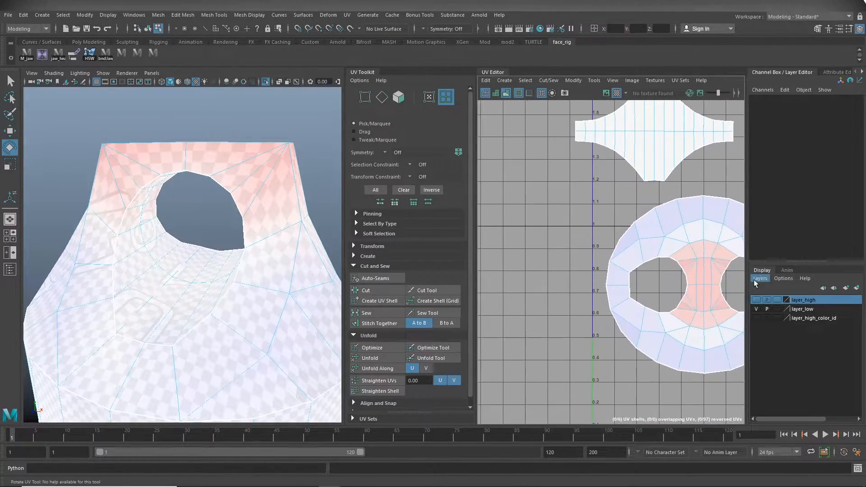
middle_click_drag(699, 281, 596, 269, "alt")
right_click_drag(596, 269, 607, 295, "alt")
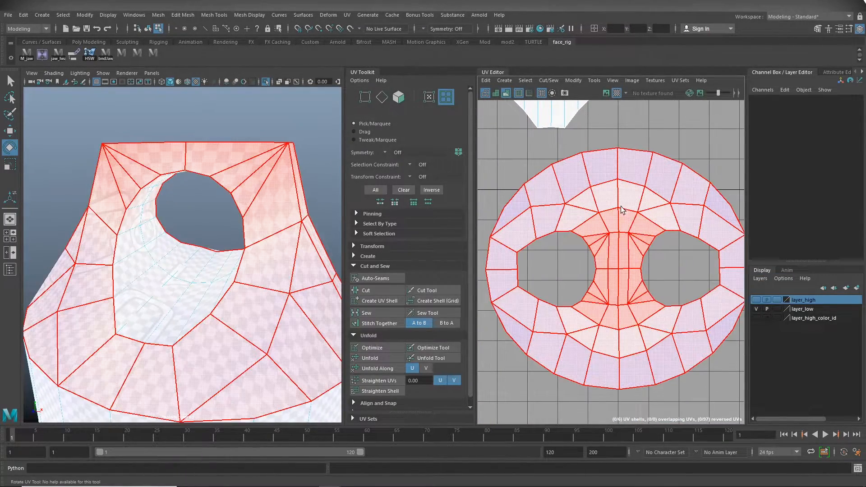
left_click_drag(286, 170, 281, 232, "alt")
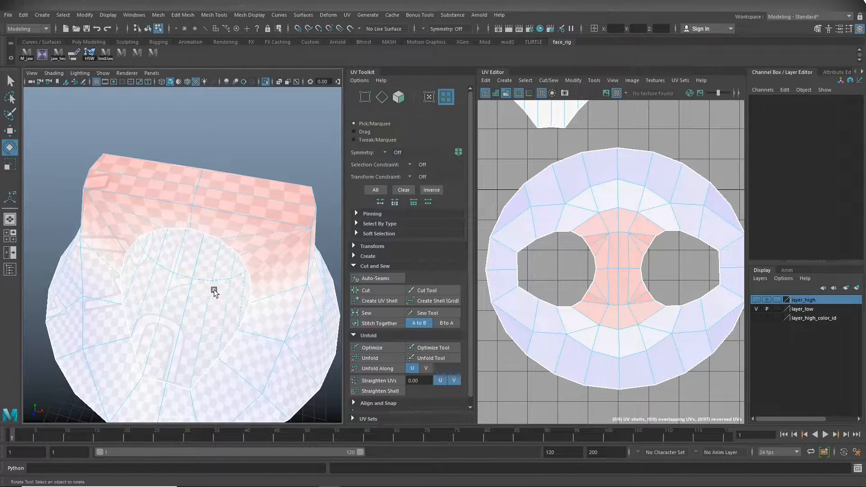
- Pick the UV on one hole's inner edge in the circular shell to locate it on the cap, and hide the distortion shading
right_click_drag(609, 237, 657, 240)
mouse_move(649, 270)
left_mouse_down()
mouse_move(636, 276)
mouse_move(648, 271)
left_mouse_up()
key("w")
left_click_drag(206, 253, 169, 259, "alt")
left_click(506, 93)
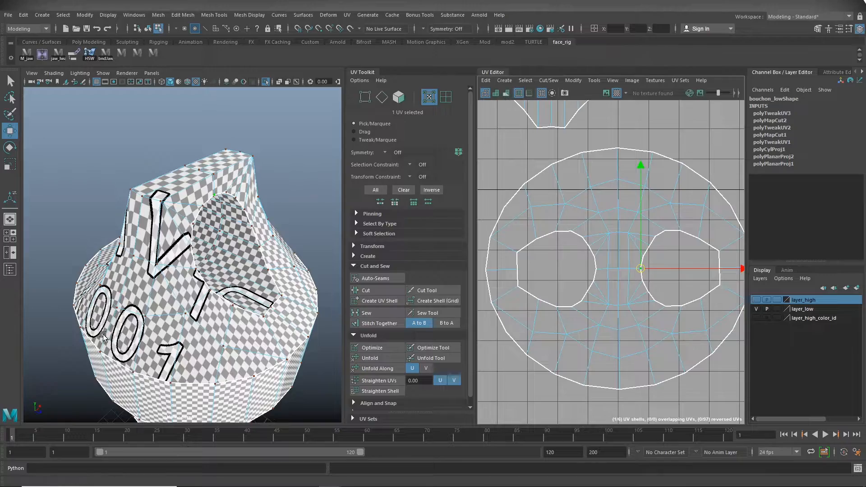
- Select the six edges forming the two vertical corner lines on one narrow side of the cap, from the top down to the rim
left_click_drag(105, 339, 123, 304, "alt")
right_click_drag(123, 304, 100, 308, "alt")
left_click_drag(106, 308, 159, 302, "alt")
right_click_drag(159, 303, 183, 204, "alt")
left_click(173, 186)
left_click(168, 235)
left_click(168, 236, "shift")
left_click(157, 301, "shift")
left_click_drag(170, 326, 224, 315, "alt")
left_click(218, 191, "shift")
left_click(224, 257, "shift")
left_click(237, 321, "shift")
left_click(616, 92)
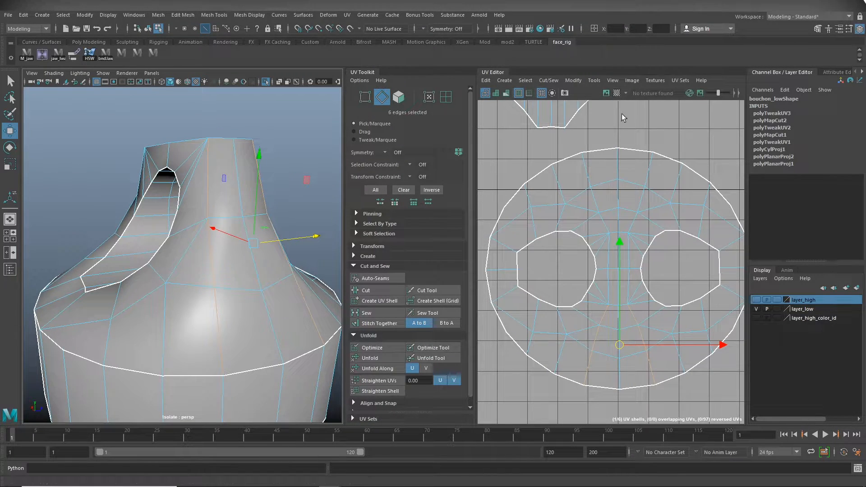
left_click(617, 93)
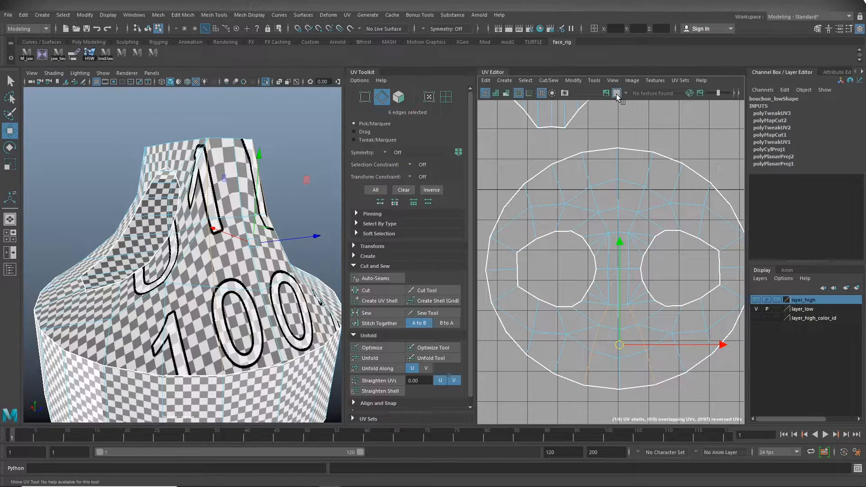
- Add the six matching corner edges on the opposite half of the circular shell to the selection in the UV layout
left_click(631, 223, "shift")
left_click(642, 198, "shift")
left_click(648, 173, "shift")
left_click(585, 174, "shift")
left_click(593, 193, "shift")
left_click(602, 219, "shift")
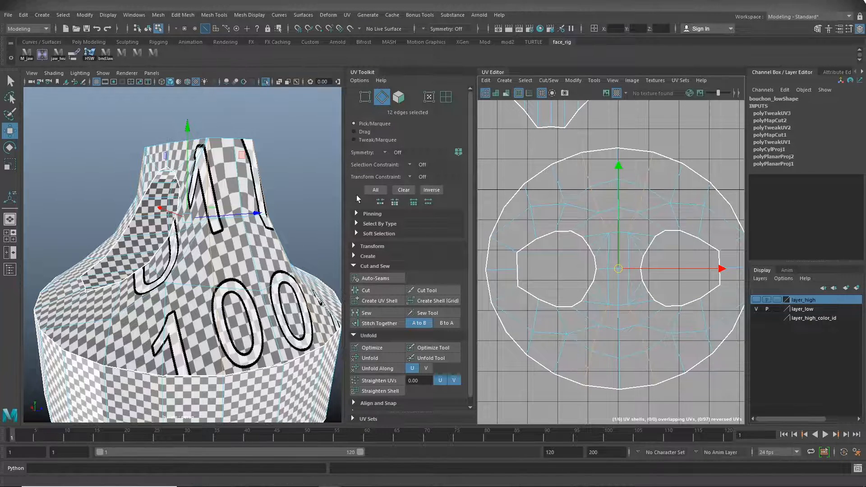
- Examine the twelve selected edges on both sides of the cap in wireframe display
key("6")
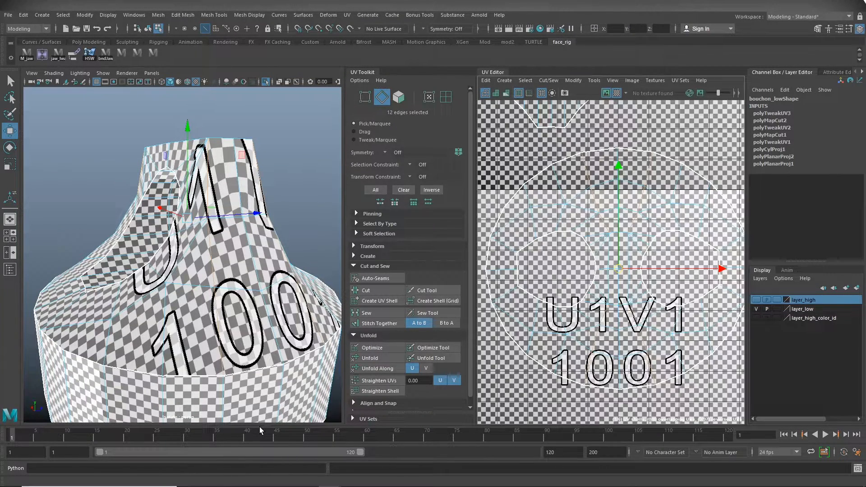
left_click_drag(243, 217, 362, 213, "alt")
left_click_drag(113, 214, 149, 222, "alt")
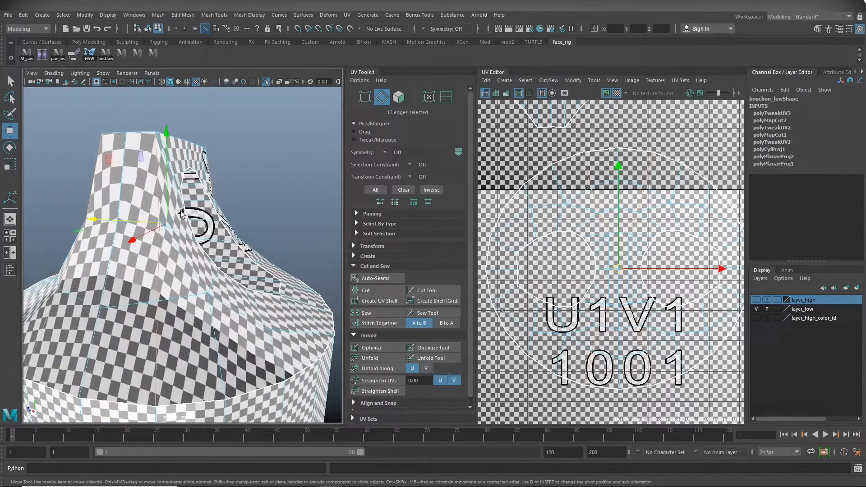
key("4")
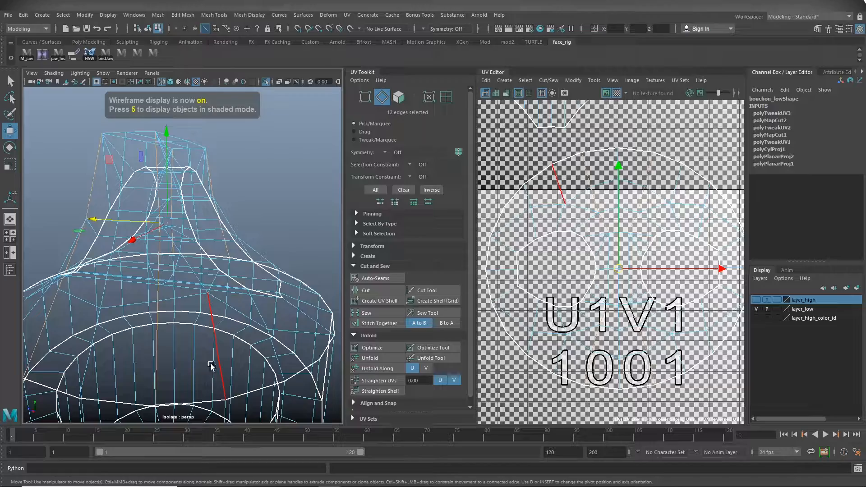
mouse_move(274, 333)
left_mouse_down("alt")
mouse_move(231, 337)
mouse_move(277, 336)
left_mouse_up("alt")
scroll(275, 333, "down", 4)
left_click_drag(248, 306, 158, 210, "alt")
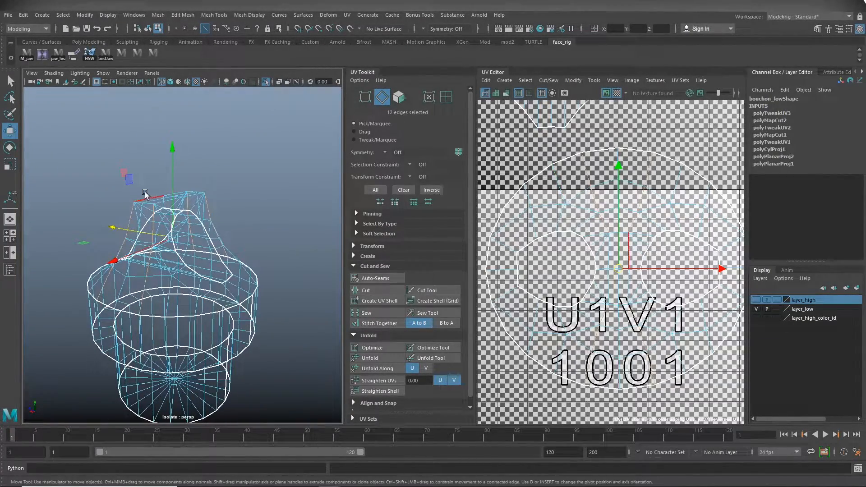
left_click_drag(150, 269, 148, 256, "alt")
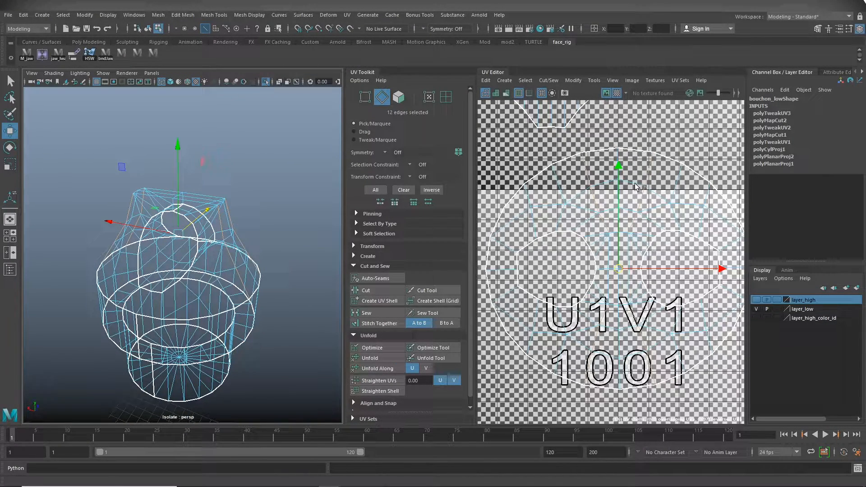
key("6")
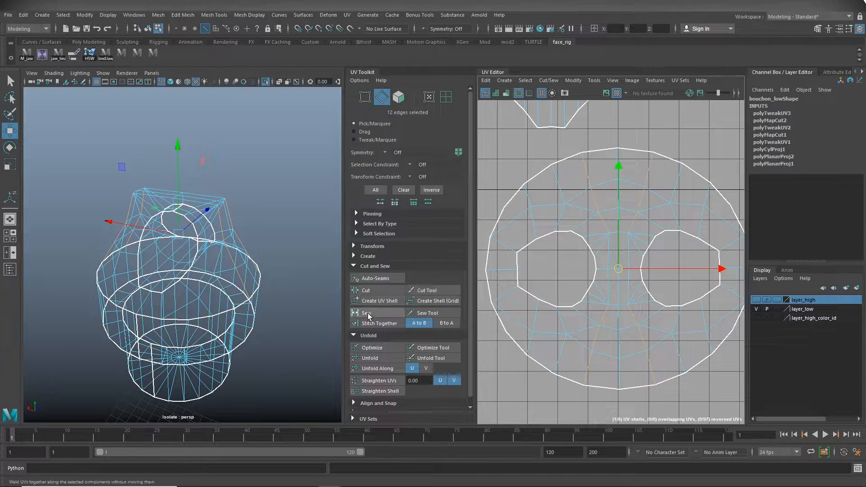
- Cut the UVs along the twelve selected edges, unfold the cap's whole upper shell and clear the selection
left_click(372, 292)
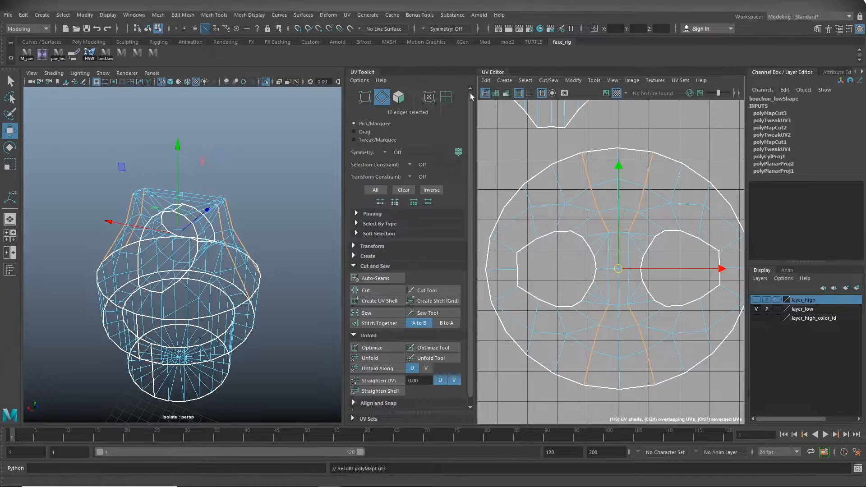
left_click(451, 95)
left_click(649, 194)
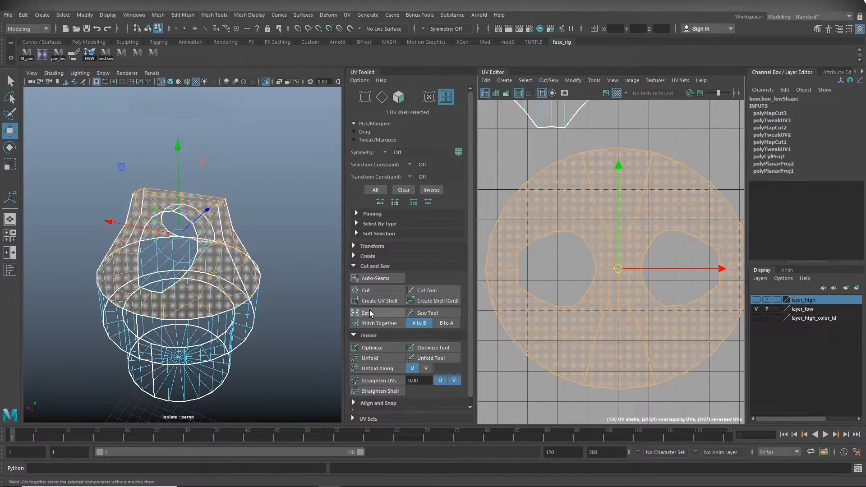
left_click(369, 358)
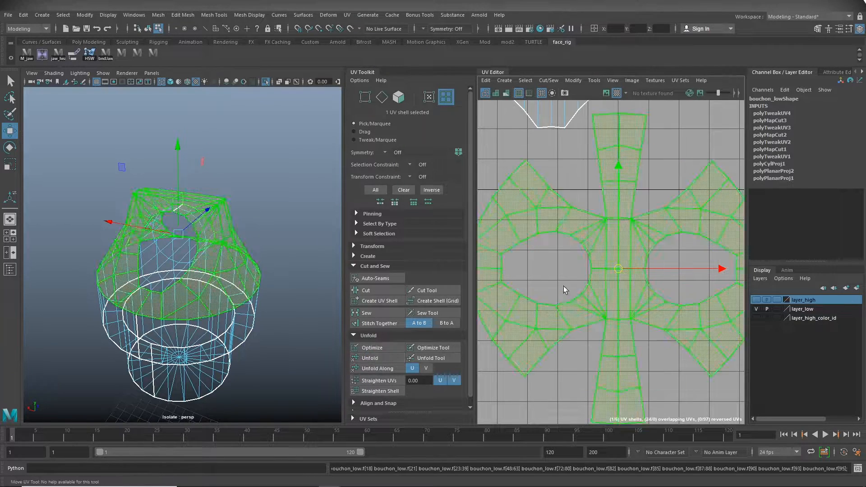
key("f")
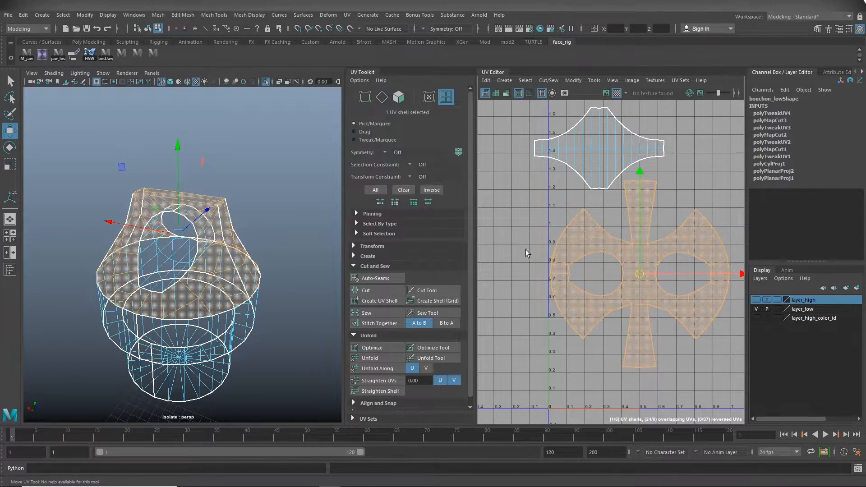
left_click(512, 215)
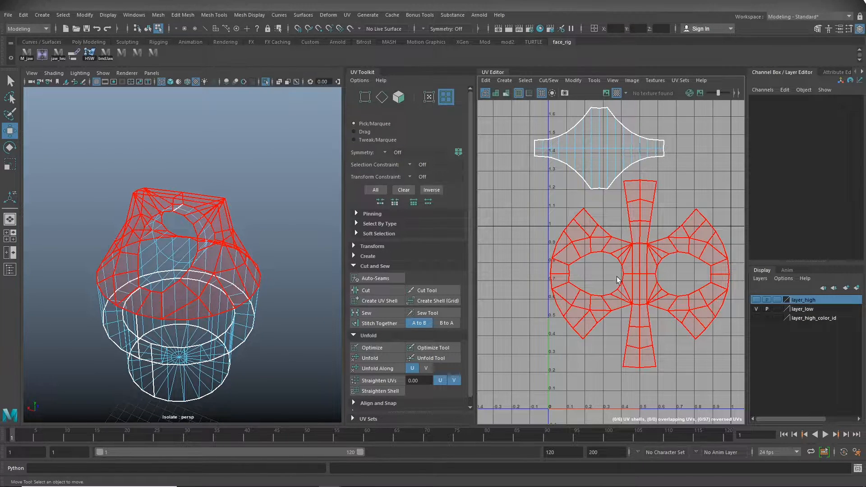
- Check the shells with the UV distortion shading, hide it again and return the viewport to textured shading
left_click(504, 93)
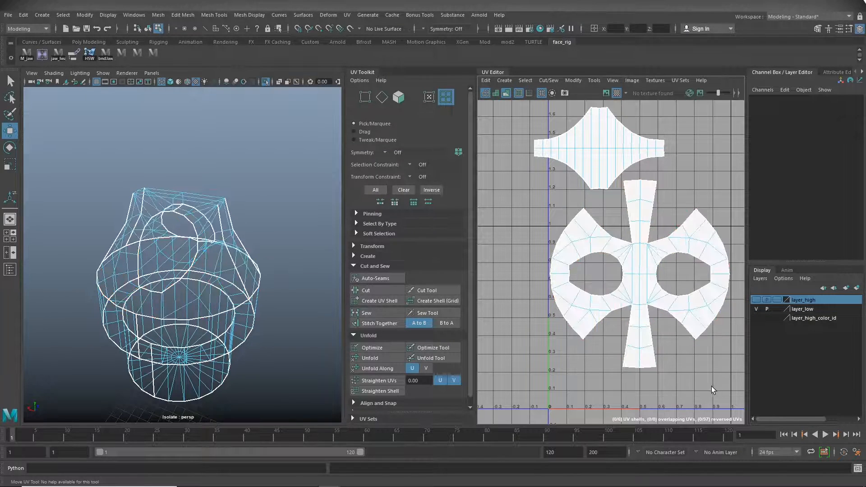
right_click_drag(667, 391, 817, 398, "alt")
middle_click_drag(652, 329, 660, 442, "alt")
right_click_drag(660, 367, 489, 307, "alt")
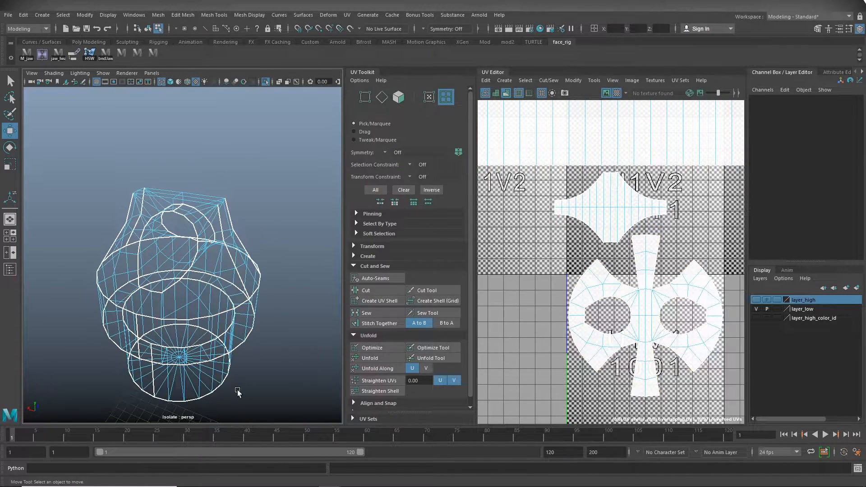
key("6")
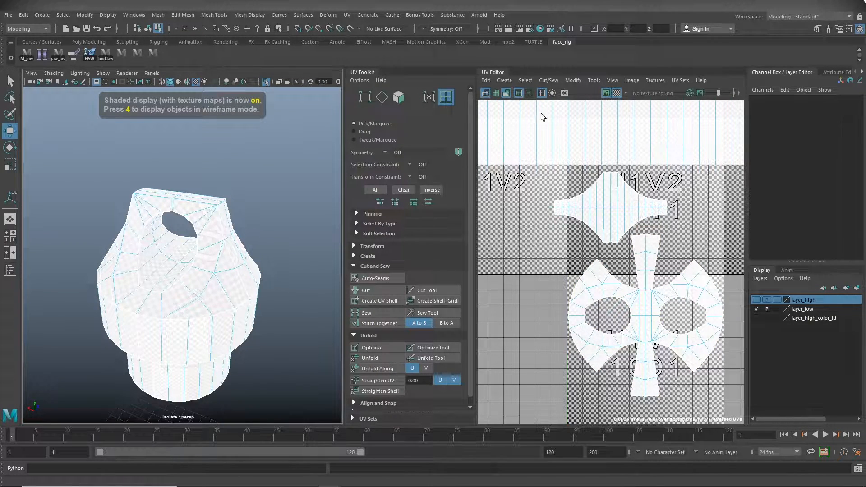
left_click(506, 92)
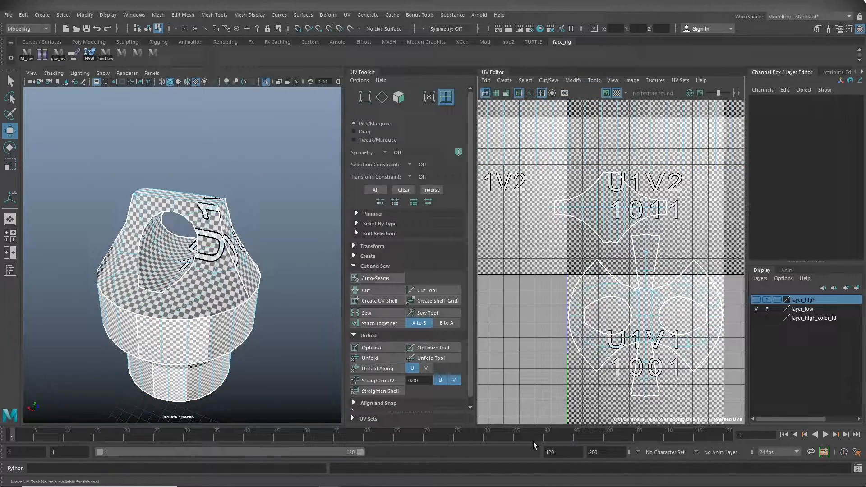
key("6")
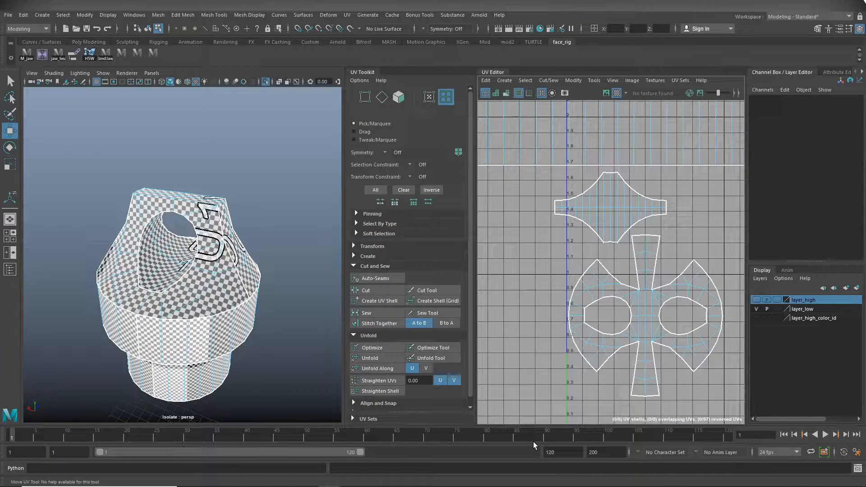
- Toggle the checker texture behind the UV shells and examine the checker pattern around the cap's hole up close
left_click(607, 93)
left_click(607, 93)
left_click(607, 93)
left_click(607, 94)
left_click_drag(225, 289, 198, 262, "alt")
right_click_drag(198, 262, 289, 266, "alt")
left_click_drag(198, 267, 246, 277, "alt")
right_click_drag(185, 277, 51, 294, "alt")
left_click_drag(51, 293, 79, 288, "alt")
right_click_drag(79, 288, 272, 197, "alt")
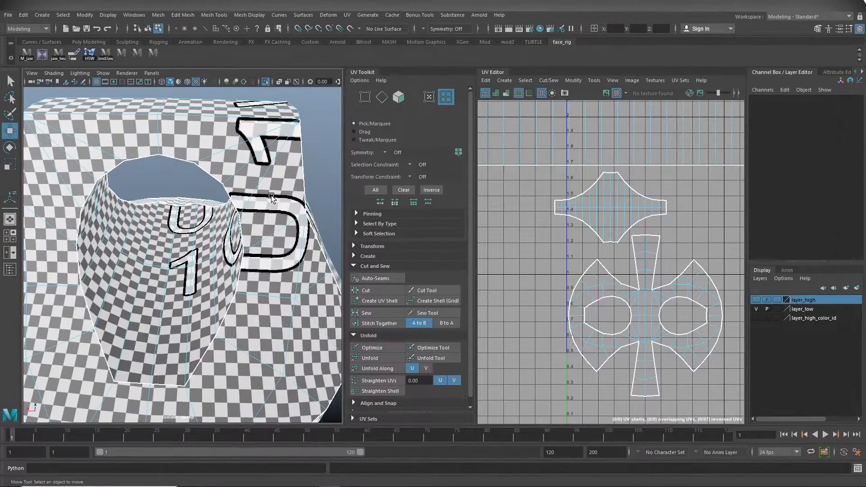
- Move the cap's neck UV shell above the side-band shell and shift the side-band shell sideways, clear of the disc shell
key("f")
key("f")
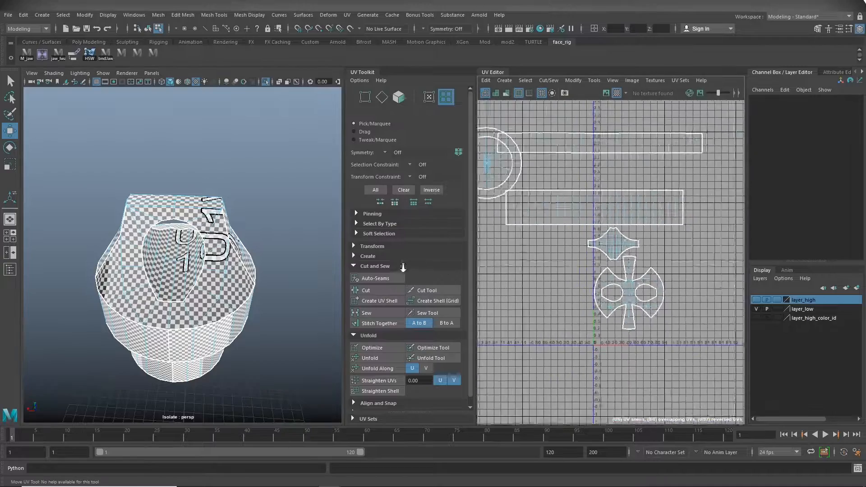
left_click(599, 223)
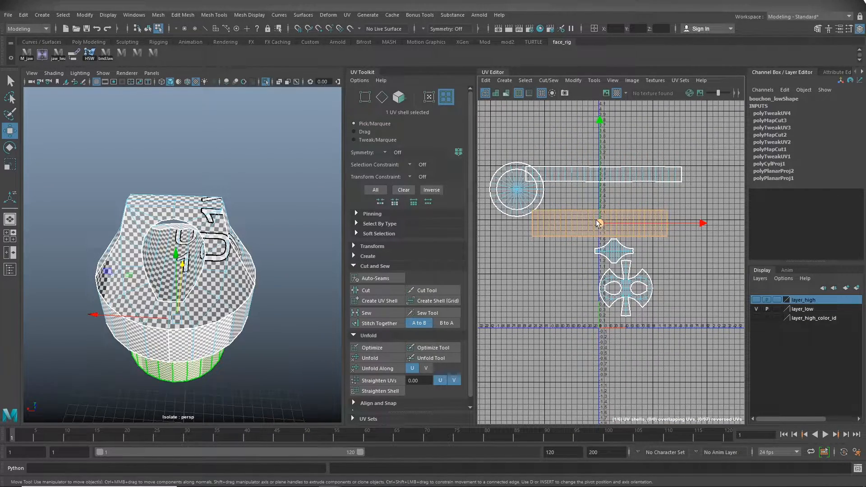
left_click_drag(599, 223, 592, 146)
left_click(598, 179)
left_click_drag(604, 175, 627, 175)
scroll(621, 347, "up", 6)
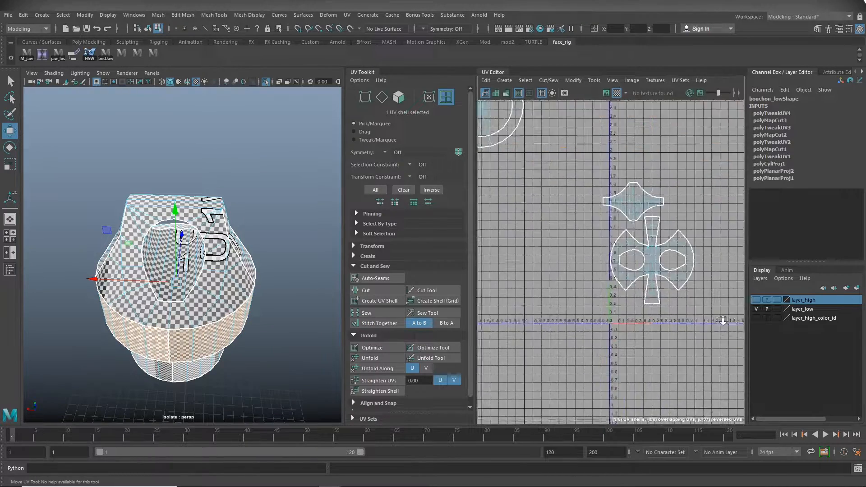
middle_click_drag(635, 316, 682, 307, "alt")
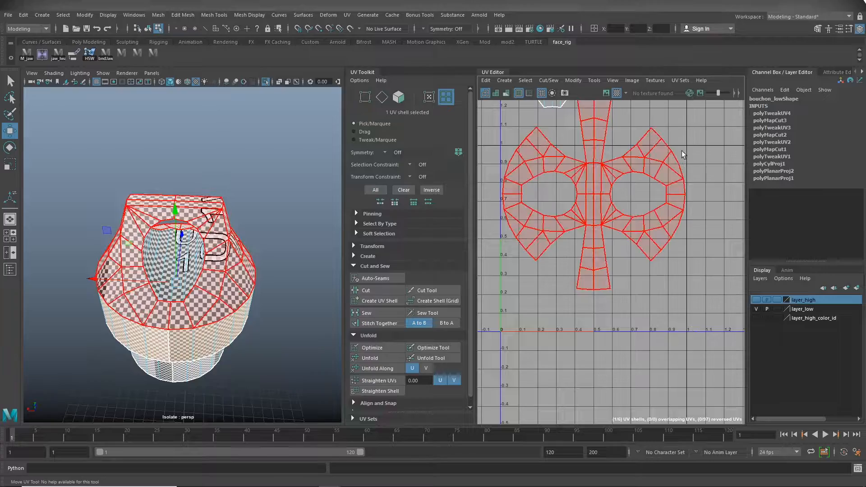
scroll(657, 229, "down", 5)
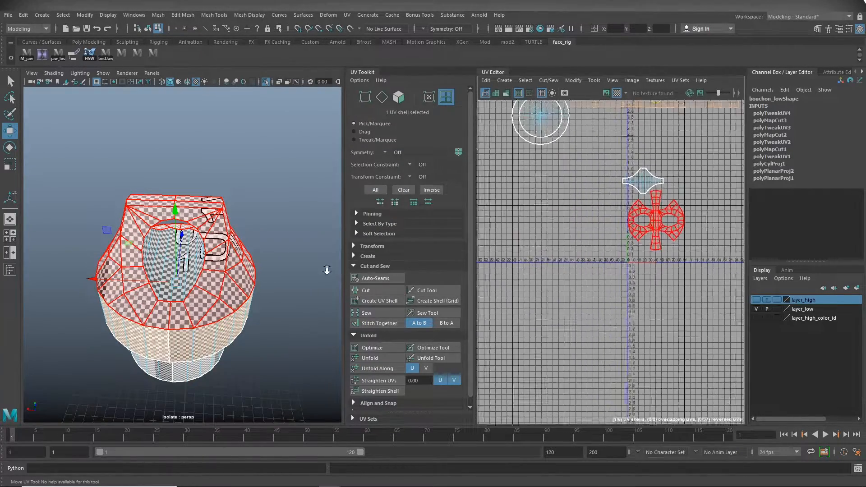
- Move the diamond-shaped shell and the cap's large upper shell out of the UV tile, grouping them with the cap's other shells
left_click(625, 255)
left_click_drag(625, 255, 578, 195)
left_click(632, 284)
left_click_drag(632, 284, 497, 132)
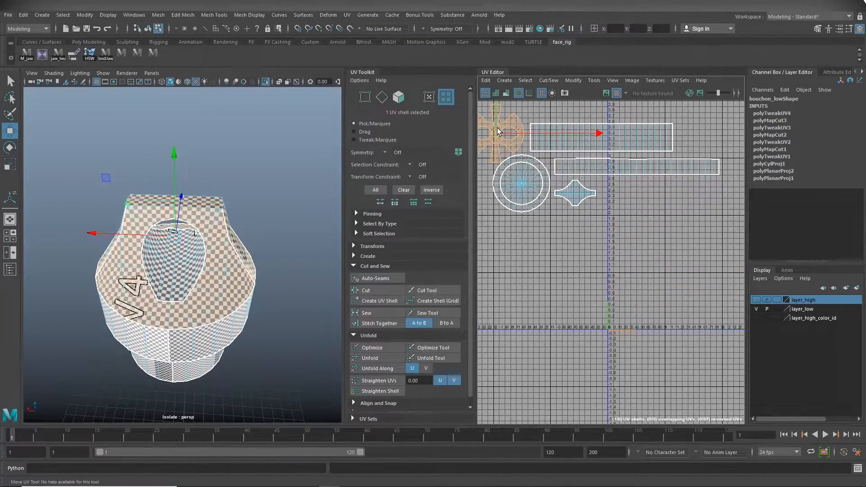
scroll(645, 292, "down", 3)
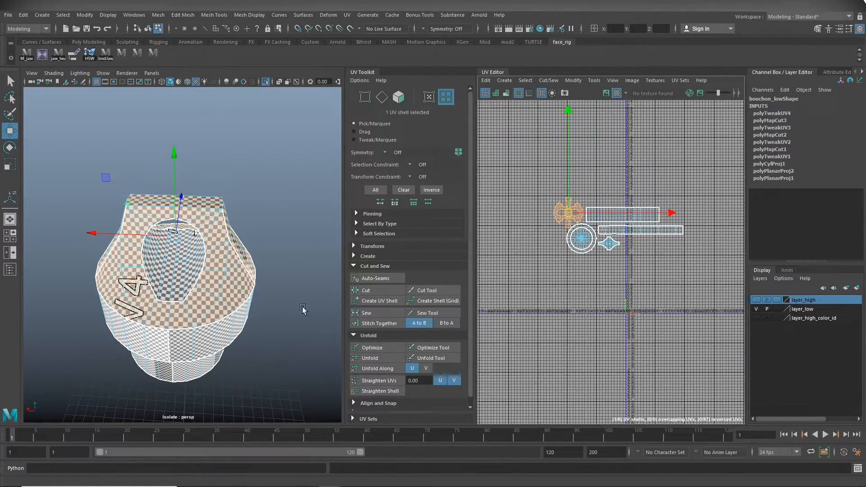
- Clear the selection, show the isolated cap together with the other bottle parts again and pick the ring below the cap
left_click(281, 294)
key("ctrl+1")
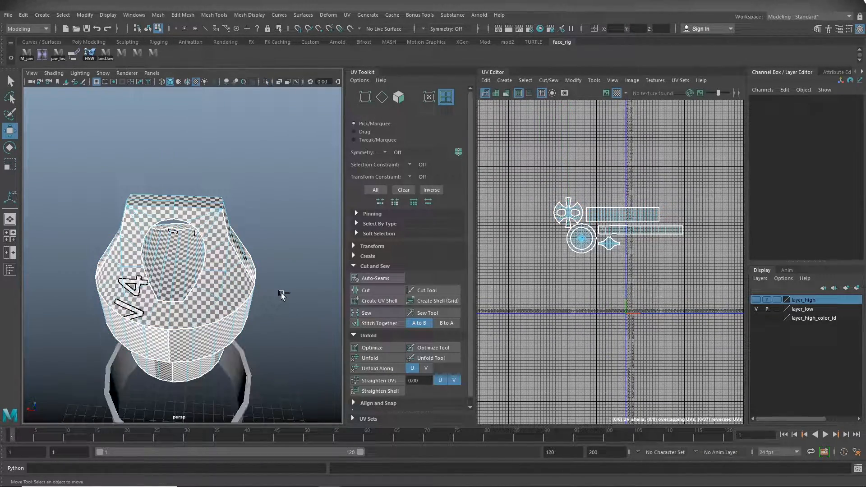
right_click_drag(292, 274, 224, 265, "alt")
left_click_drag(262, 288, 236, 269, "alt")
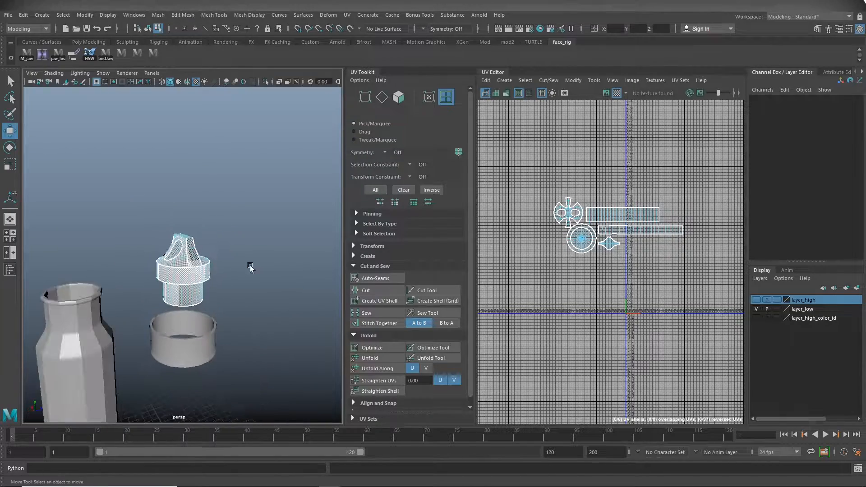
middle_click_drag(236, 269, 246, 214, "alt")
right_click_drag(246, 215, 272, 232, "alt")
middle_click_drag(272, 232, 213, 229, "alt")
left_click(207, 252)
- Inspect the ring's rim and inner wall from several sides and select its whole UV shell
right_click_drag(214, 271, 274, 284, "alt")
middle_click_drag(209, 286, 292, 278, "alt")
left_click_drag(271, 279, 239, 299, "alt")
left_click_drag(200, 269, 221, 137, "alt")
left_click_drag(227, 202, 121, 213, "alt")
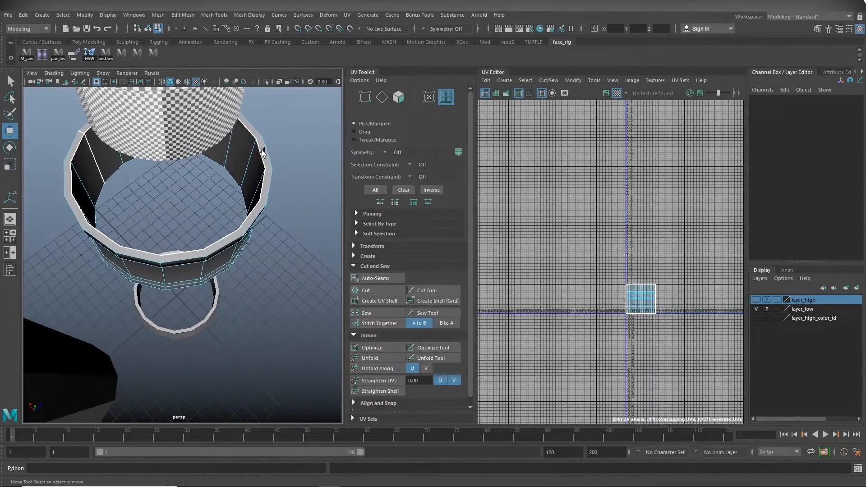
left_click_drag(209, 269, 165, 238, "alt")
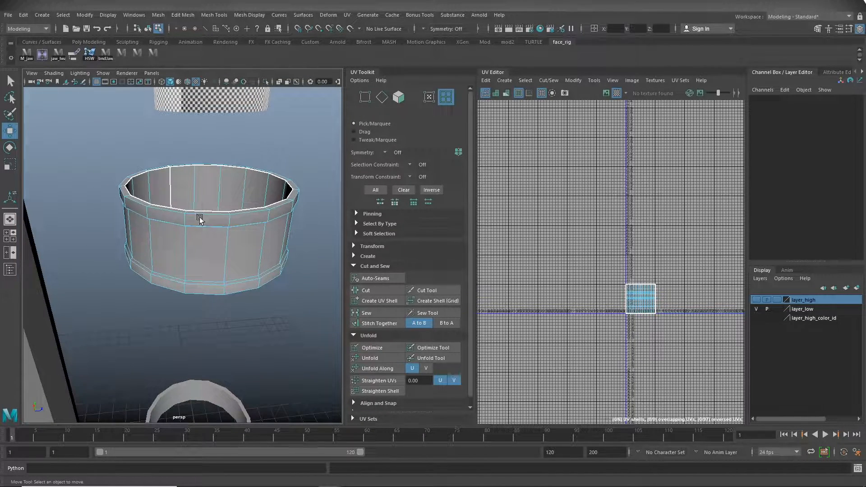
left_click(218, 232)
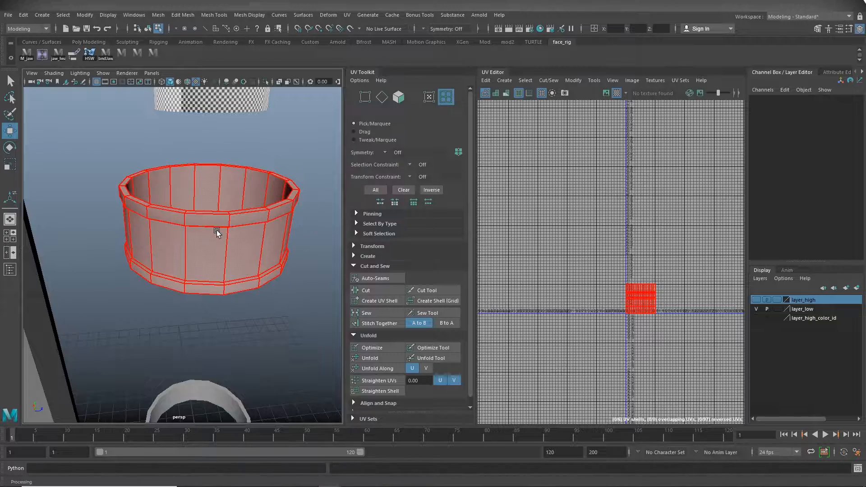
scroll(243, 234, "up", 2)
scroll(243, 235, "down", 3)
mouse_move(231, 249)
left_mouse_down("alt")
mouse_move(245, 271)
mouse_move(240, 247)
mouse_move(251, 250)
mouse_move(230, 235)
left_mouse_up("alt")
left_click_drag(117, 180, 291, 306)
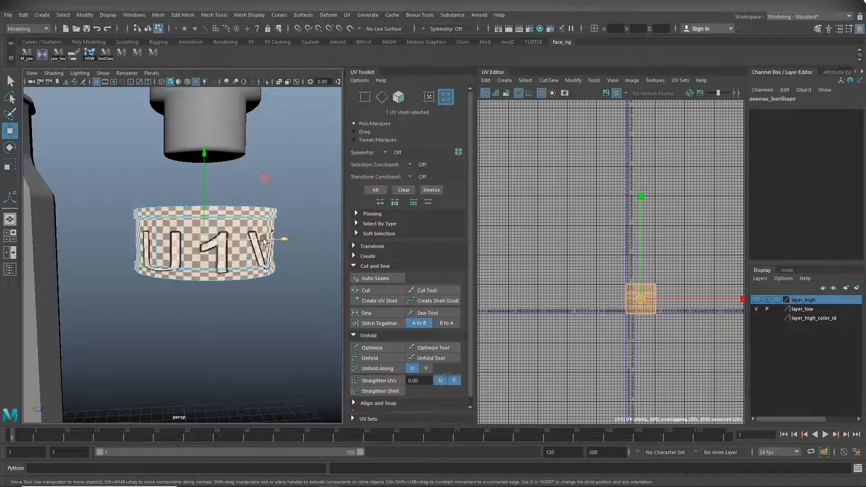
- Apply a Cylindrical UV projection to the whole anneau_low ring object and clear the selection
mouse_move(233, 245)
right_mouse_down()
mouse_move(304, 196)
mouse_move(226, 234)
right_mouse_up()
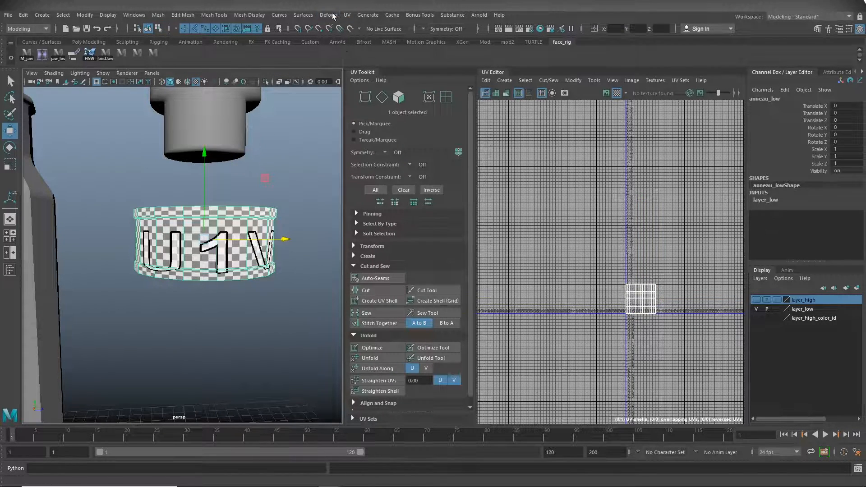
left_click(347, 16)
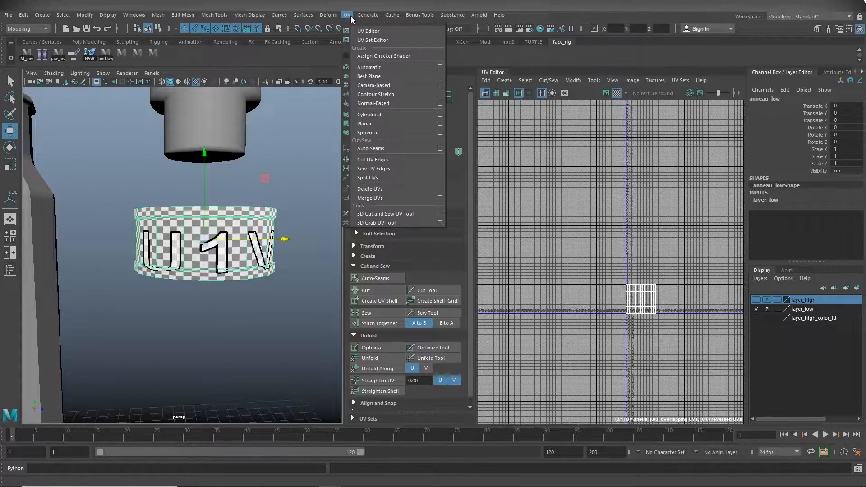
left_click(394, 114)
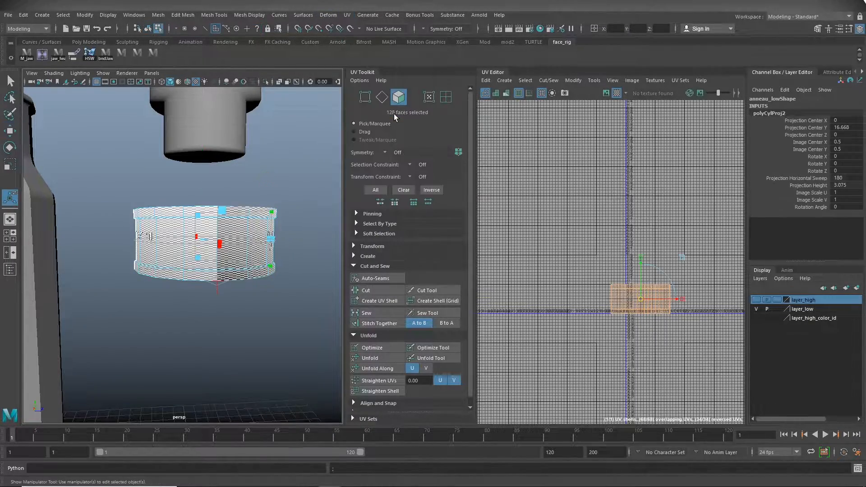
left_click_drag(271, 270, 203, 289, "alt")
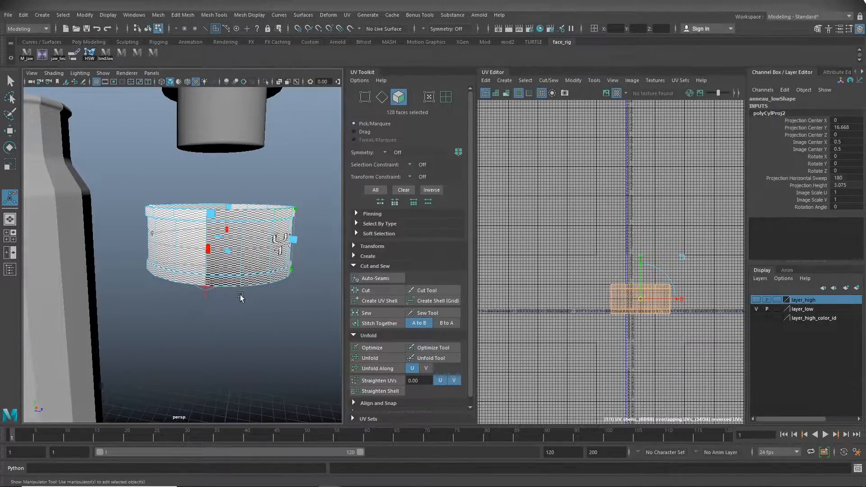
left_click(315, 164)
- Select the complete upper and lower edge loops along the ring's inner wall
left_click_drag(300, 192, 297, 228, "alt")
middle_click_drag(251, 221, 212, 271, "alt")
right_click_drag(213, 271, 246, 266, "alt")
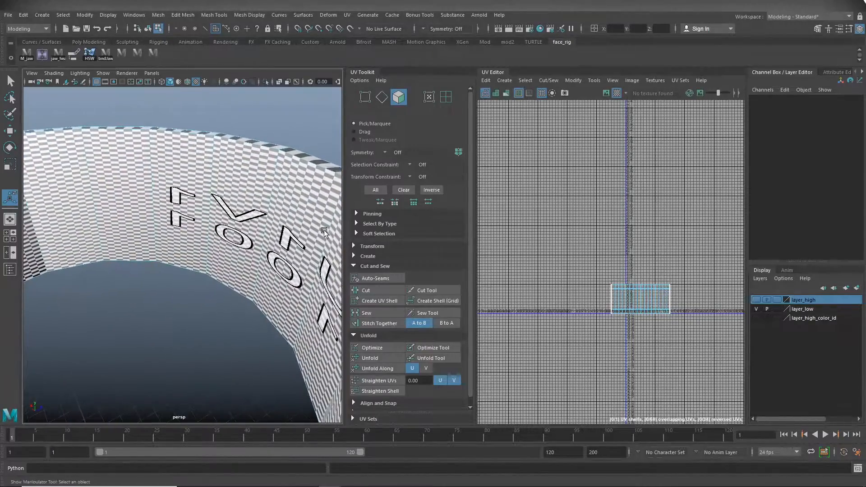
middle_click_drag(235, 194, 243, 244, "alt")
left_click_drag(243, 244, 242, 188, "alt")
left_click(240, 186)
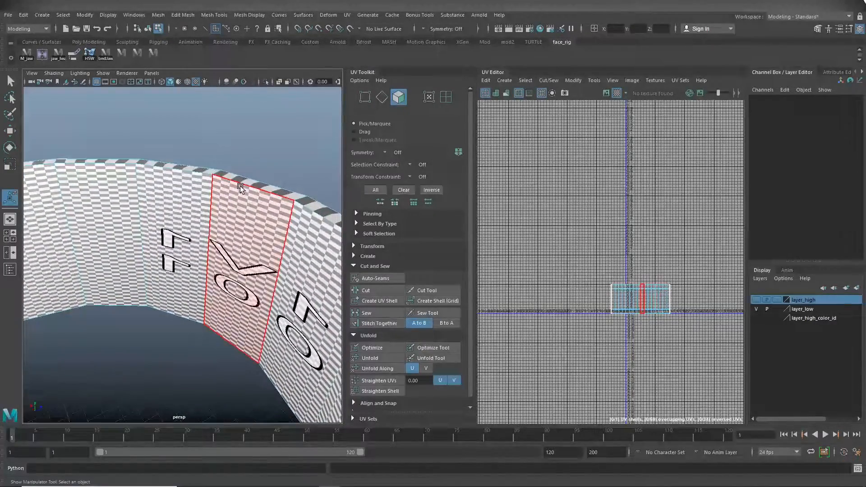
right_click_drag(242, 189, 243, 176)
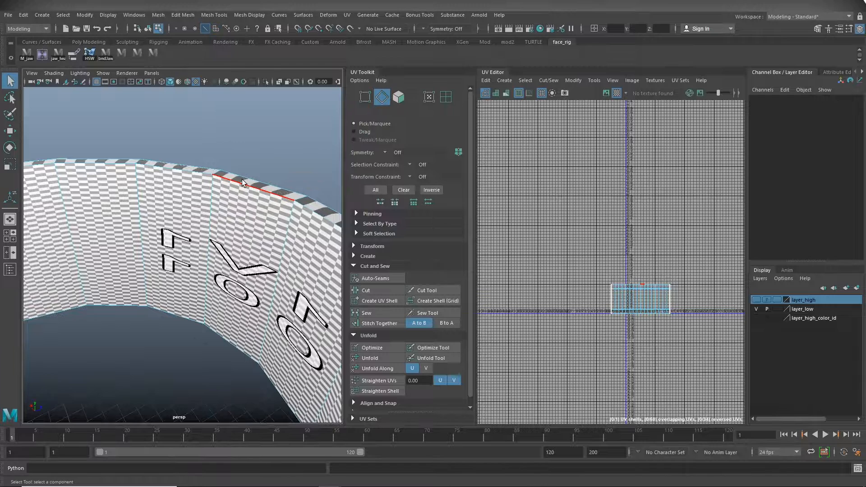
left_click(242, 182)
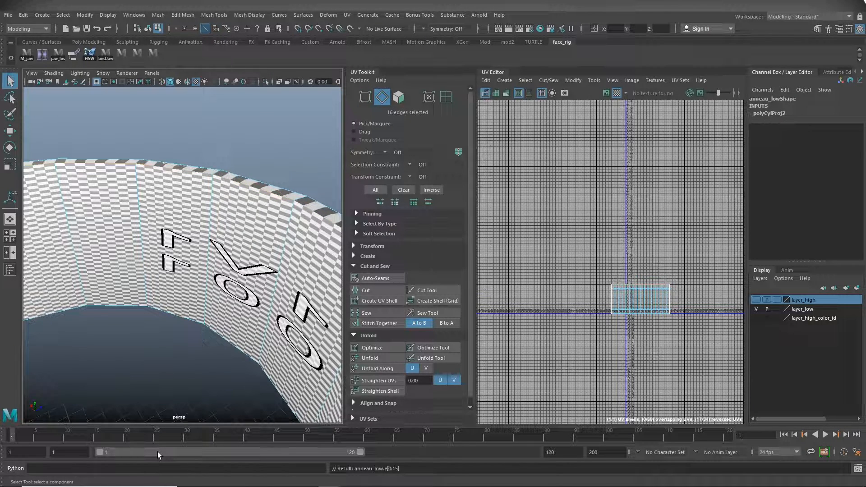
left_click(235, 346, "shift")
double_click(280, 387, "shift")
- Check both selected edge loops in wireframe display and cut the ring's UVs along them
key("4")
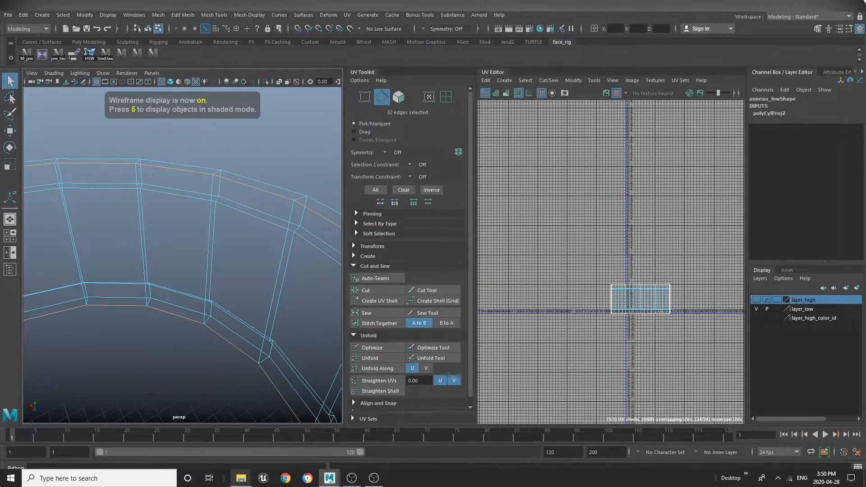
right_click_drag(251, 291, 1, 290, "alt")
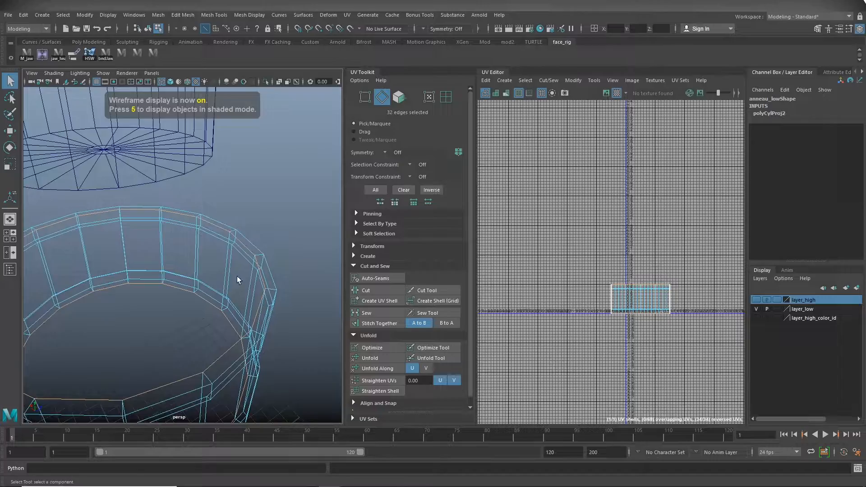
left_click_drag(239, 280, 276, 223, "alt")
left_click_drag(148, 316, 220, 299, "alt")
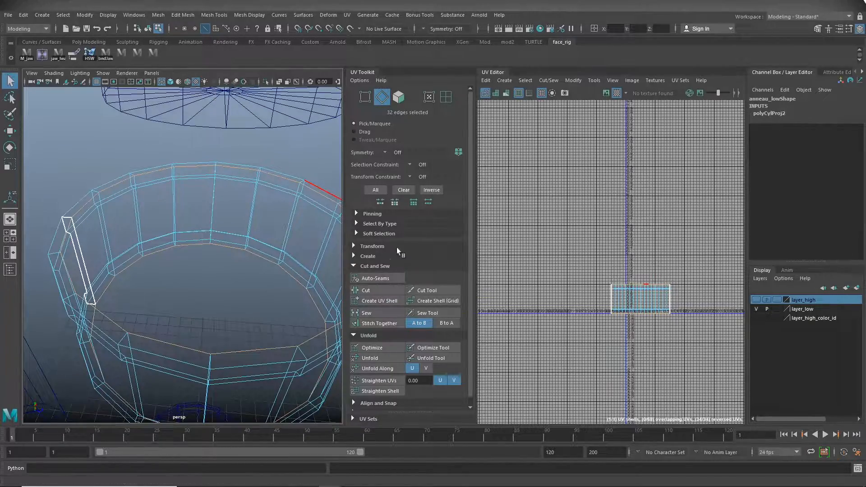
left_click(369, 291)
- Examine the cut loops and the vertical seam around the ring in the wireframe perspective view
scroll(170, 219, "down", 5)
left_click_drag(146, 232, 217, 206, "alt")
left_click_drag(158, 259, 89, 291, "alt")
right_click_drag(89, 291, 222, 265, "alt")
middle_click_drag(222, 265, 265, 251, "alt")
left_click_drag(265, 250, 156, 282, "alt")
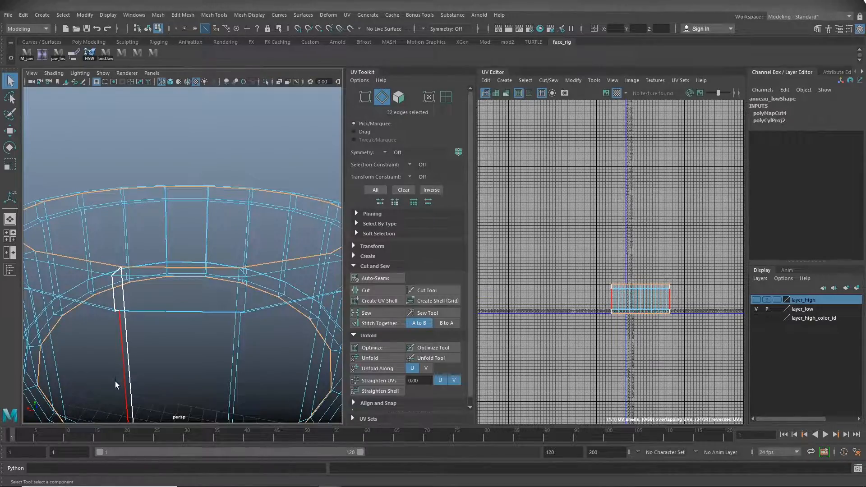
right_click_drag(209, 333, 161, 313, "alt")
left_click_drag(161, 313, 189, 341, "alt")
- Examine where the ring's vertical seam sits from the top view, in shaded and wireframe display, and return to the perspective view
key("space")
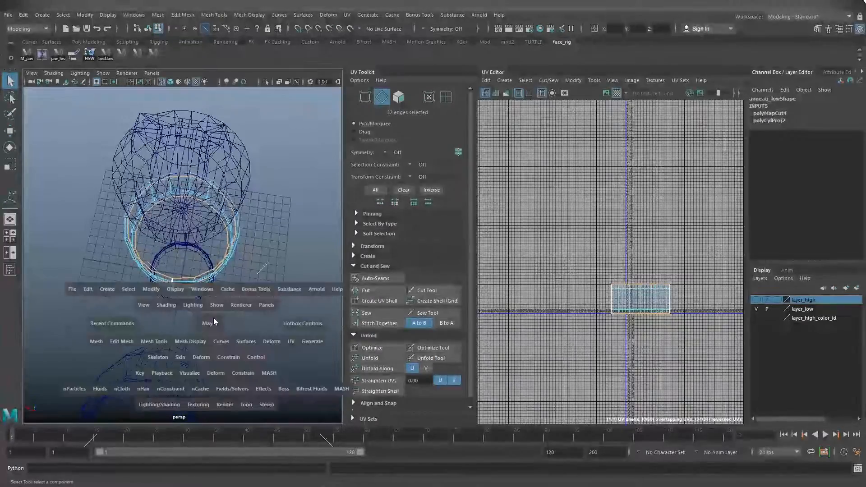
key("space")
right_click_drag(119, 247, 279, 253, "alt")
middle_click_drag(285, 255, 320, 292, "alt")
right_click_drag(248, 311, 296, 309, "alt")
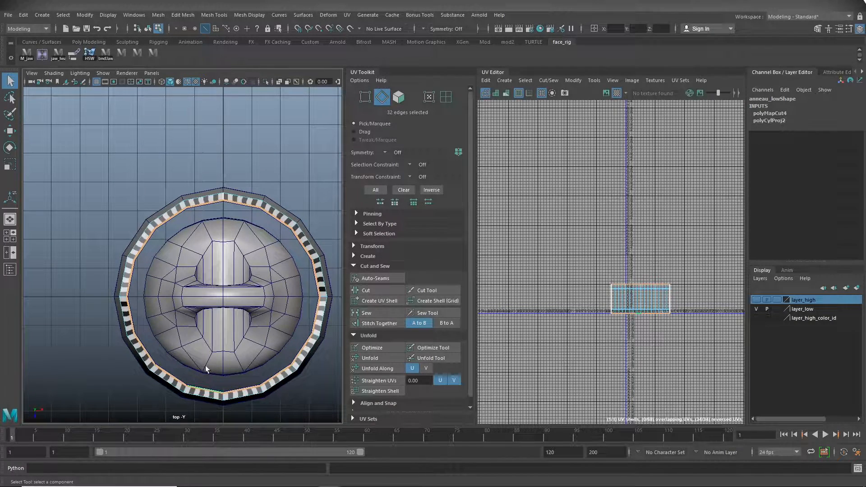
right_click_drag(212, 231, 245, 218, "alt")
key("4")
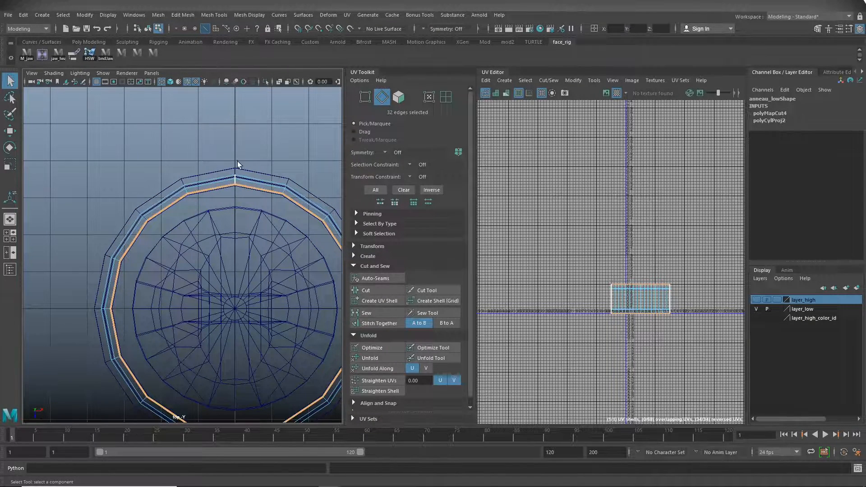
right_click_drag(276, 264, 205, 334, "alt")
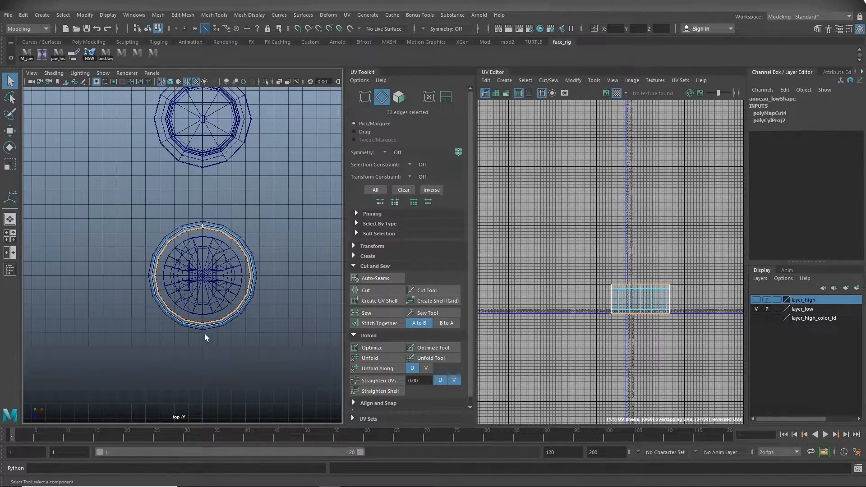
key("space")
key("space")
left_click_drag(258, 239, 193, 227, "alt")
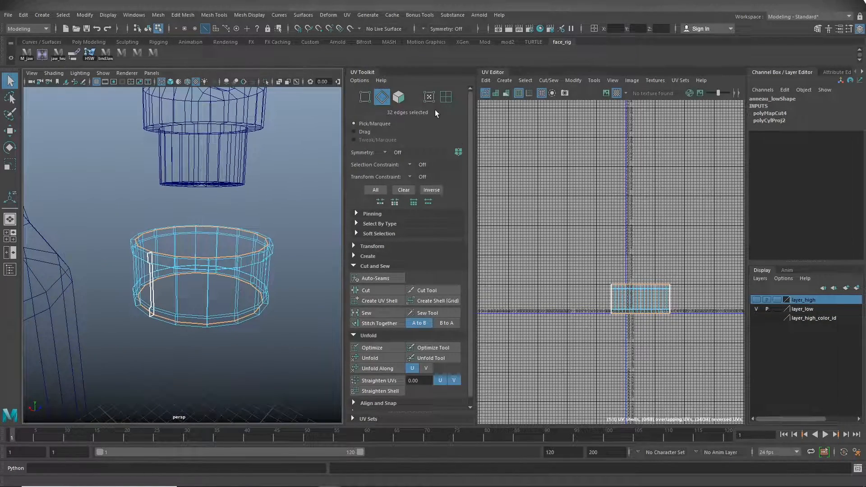
- Unfold both of the ring's UV shells, clear the selection and return the viewport to textured shading
left_click(446, 96)
left_click_drag(582, 261, 694, 341)
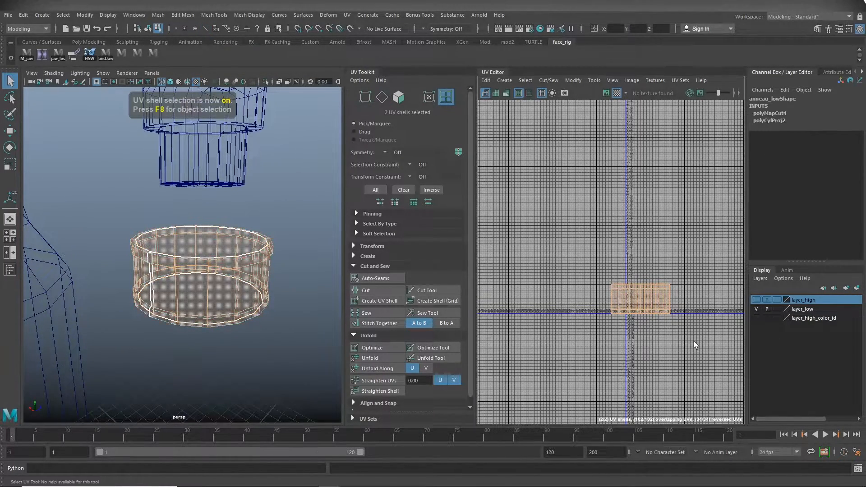
left_click(375, 359)
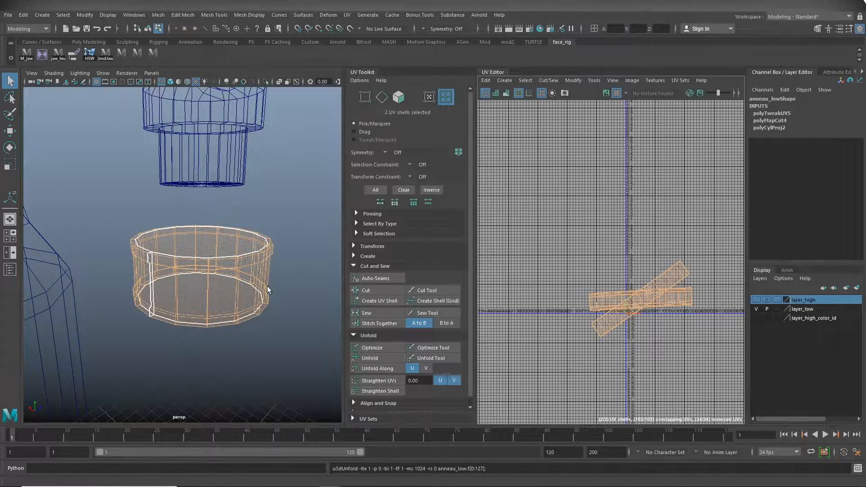
left_click(258, 336)
key("6")
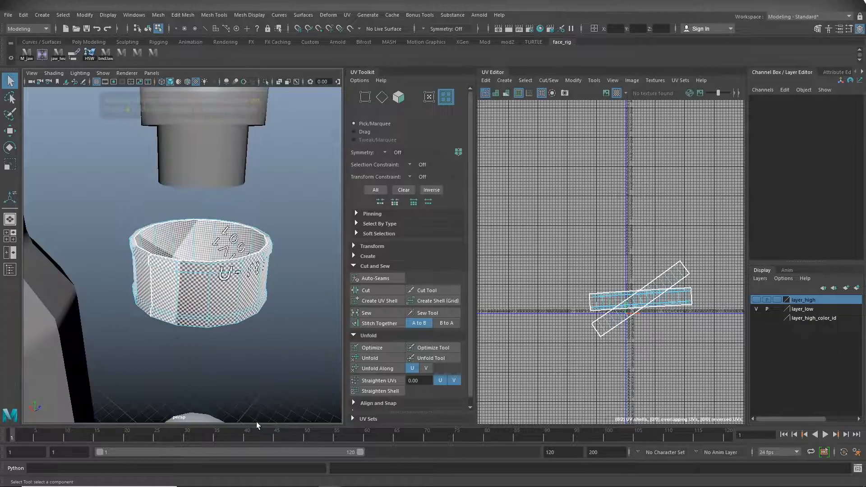
- Examine the checker pattern on the ring's outer wall up close together with its two unfolded shells
left_click_drag(206, 316, 164, 301, "alt")
right_click_drag(164, 301, 335, 295, "alt")
left_click_drag(336, 295, 163, 283, "alt")
scroll(650, 298, "up", 5)
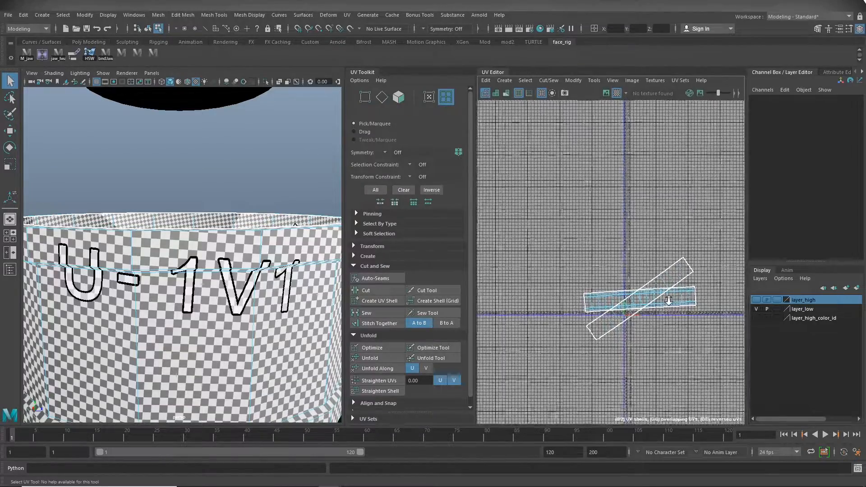
left_click(585, 289)
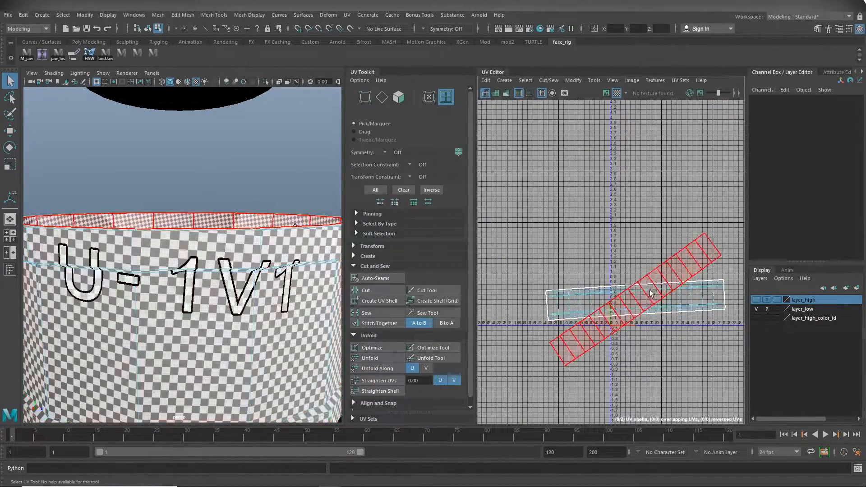
- Rotate the ring's inner-wall UV shell until it lies horizontal and move it above the outer-wall shell
left_click(648, 297)
key("w")
key("e")
key("r")
key("e")
scroll(609, 289, "up", 3)
middle_click_drag(641, 254, 623, 190, "alt")
left_click_drag(649, 183, 664, 211)
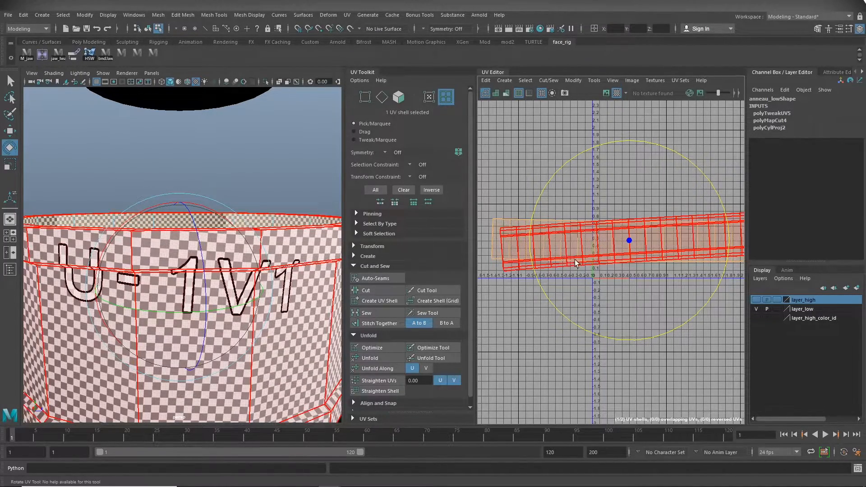
key("w")
left_click_drag(629, 239, 618, 174)
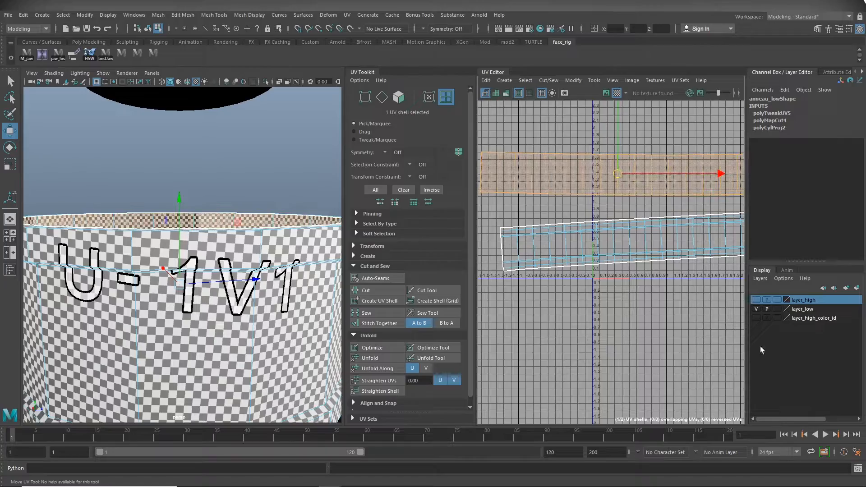
- Enlarge the UV Editor, rotate the ring's outer-wall UV shell level with the inner-wall shell and clear the selection
left_click_drag(345, 242, 190, 244)
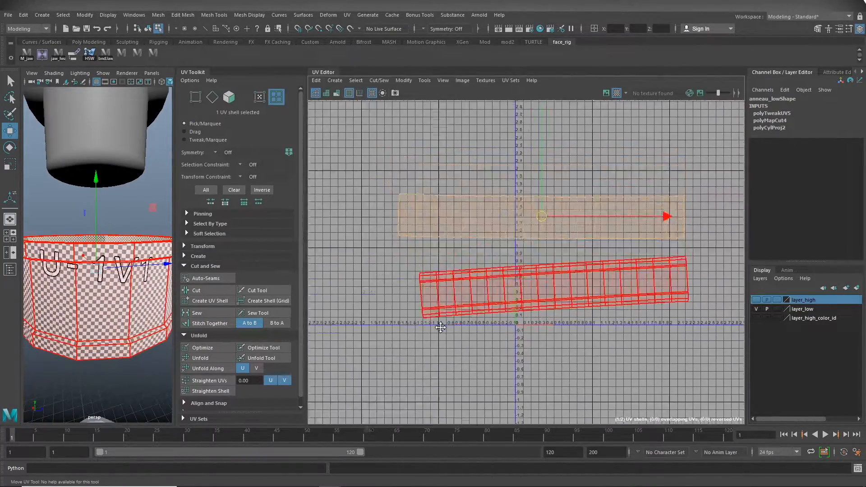
left_click(488, 333)
key("e")
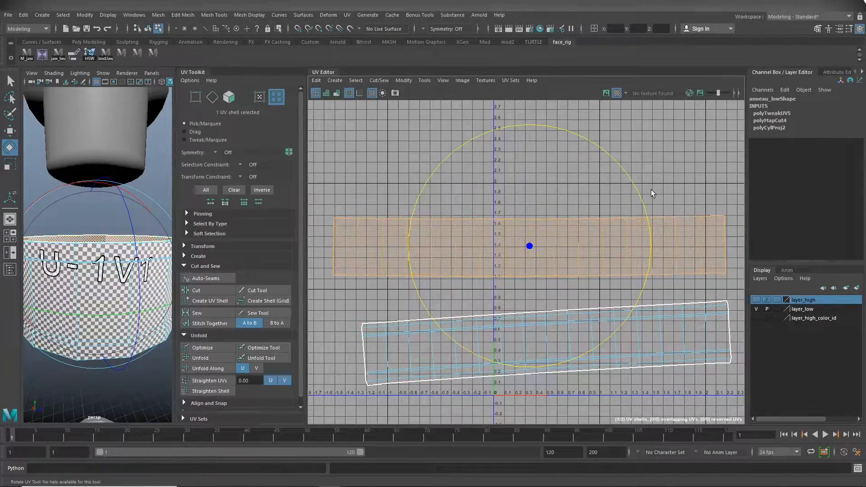
mouse_move(654, 217)
middle_mouse_down()
mouse_move(662, 223)
mouse_move(662, 213)
middle_mouse_up()
left_click(657, 197)
- Select both of the ring's UV shells and move them together well away from the 0–1 UV square
right_click_drag(610, 248, 332, 284, "alt")
right_click_drag(486, 270, 308, 343, "alt")
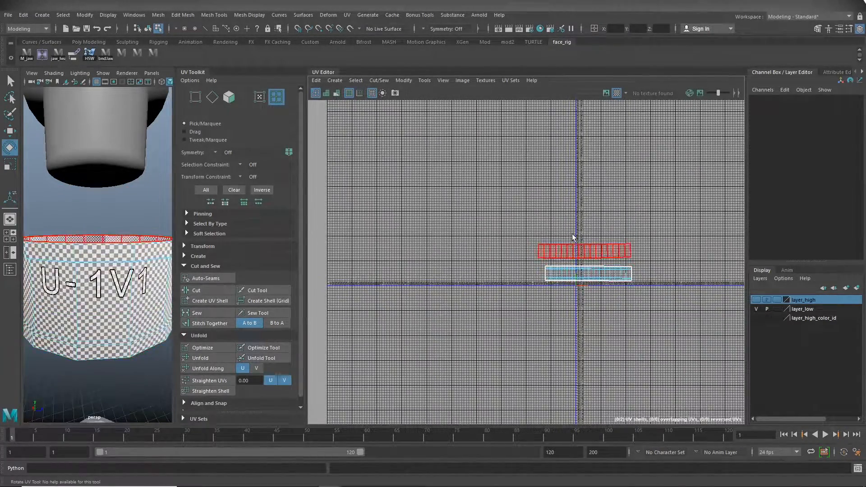
scroll(569, 315, "down", 1)
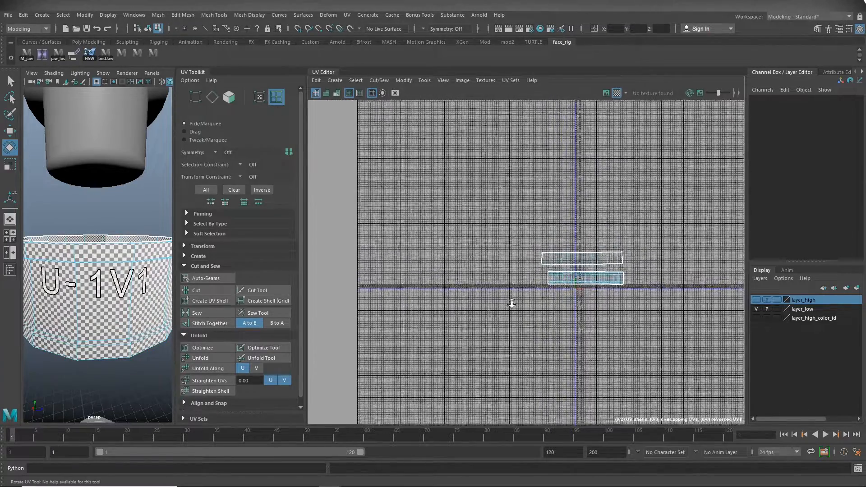
left_click_drag(547, 218, 412, 313)
key("w")
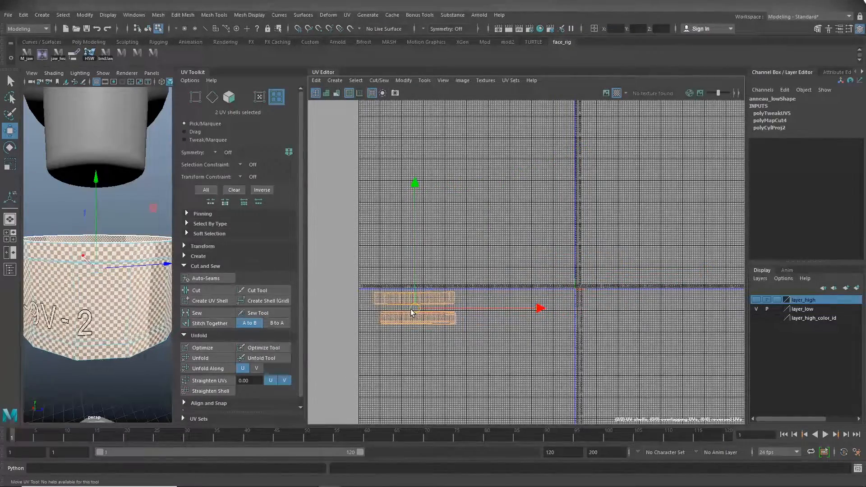
- Display the UVs of bouchon_low together with the ring's and move the ring's two shells up beside the cap's shells
right_click_drag(125, 338, 58, 330, "alt")
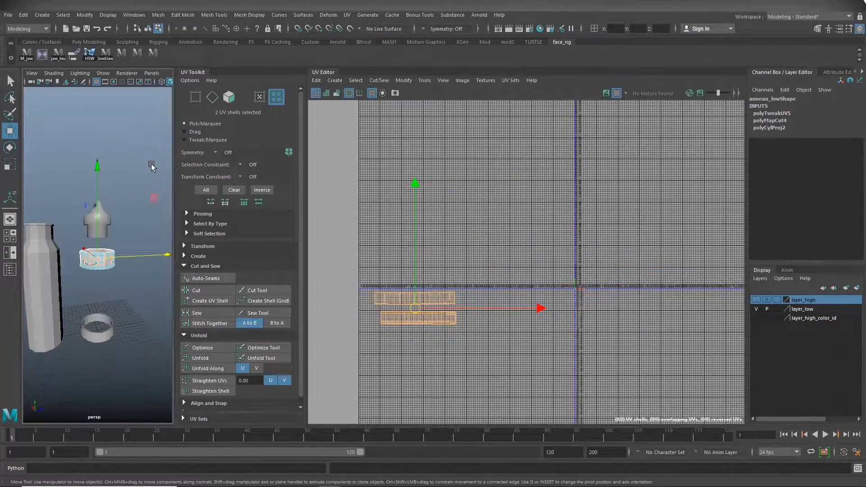
left_click(122, 187)
left_click_drag(86, 292, 85, 293)
left_click(134, 200)
right_click_drag(103, 217, 145, 202)
left_click_drag(137, 181, 98, 286)
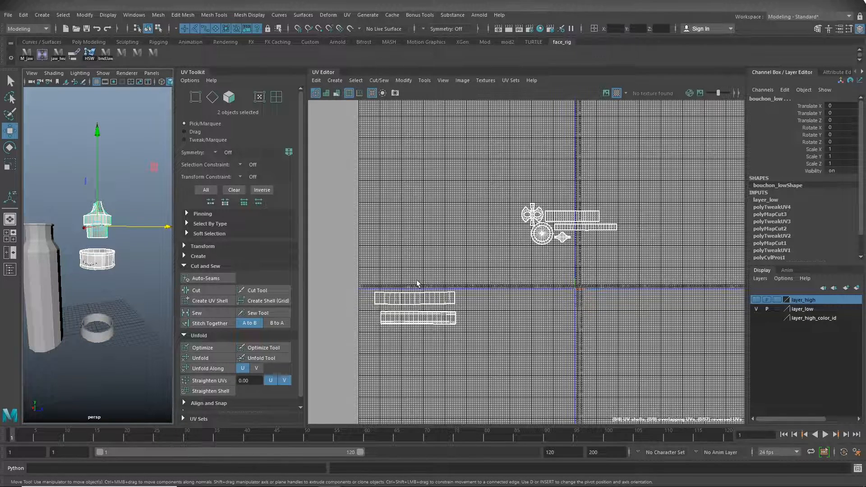
left_click(276, 96)
left_click_drag(418, 308, 468, 226)
- Enlarge the viewport, frame base_low and apply a cylindrical UV projection to it
left_click(126, 314)
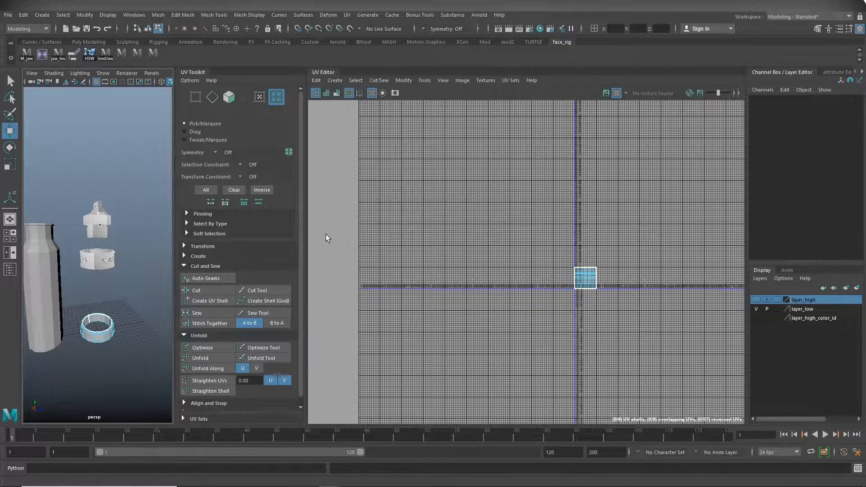
left_click_drag(307, 244, 459, 243)
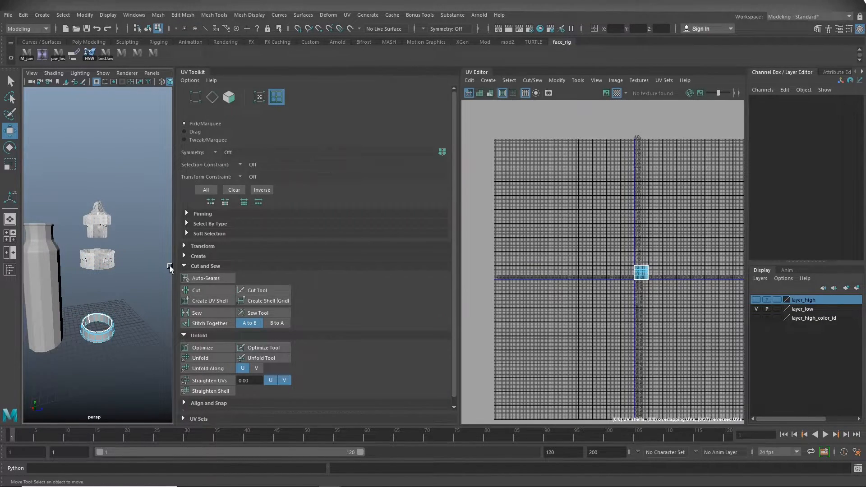
left_click_drag(174, 266, 350, 266)
key("f")
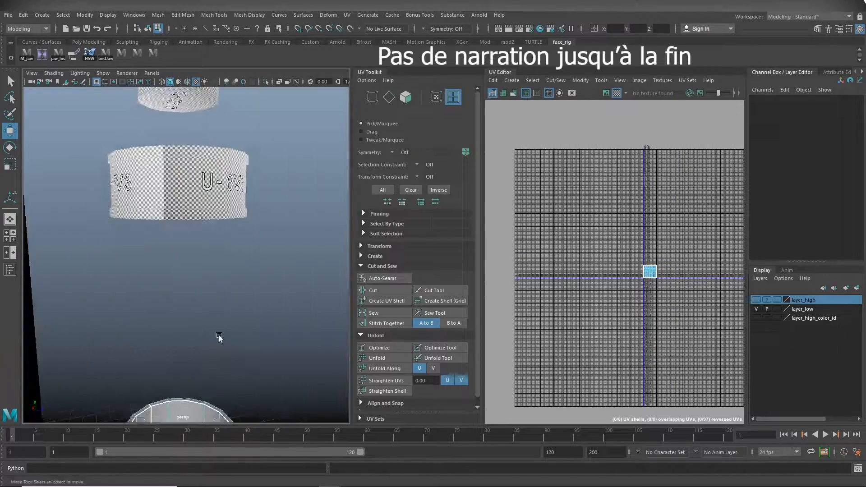
left_click(242, 269)
left_click(377, 359)
right_click_drag(232, 231, 266, 218)
left_click(265, 221)
left_click(245, 299)
left_click(347, 15)
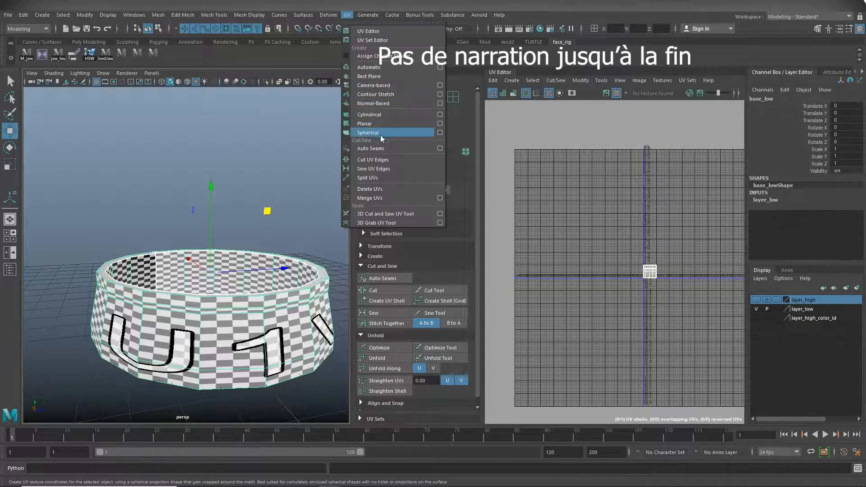
left_click(382, 115)
left_click(197, 179)
- Cut base_low's UVs along the upper and lower edge loops of its inner wall, with the checker display turned off
left_click_drag(194, 289, 166, 339, "alt")
key("4")
scroll(266, 246, "up", 3)
mouse_move(263, 195)
right_mouse_down()
mouse_move(272, 207)
mouse_move(262, 176)
right_mouse_up()
key("5")
left_click(617, 93)
scroll(255, 162, "up", 5)
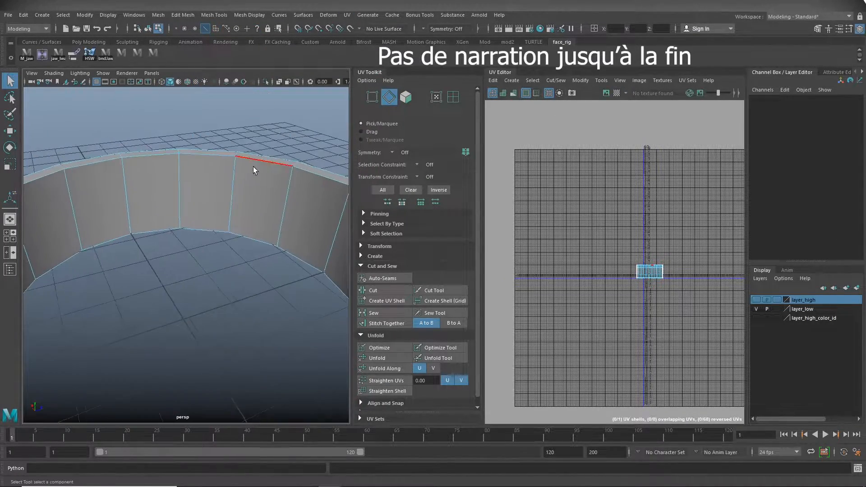
left_click(248, 157)
double_click(232, 234, "shift")
scroll(232, 235, "down", 4)
key("4")
key("5")
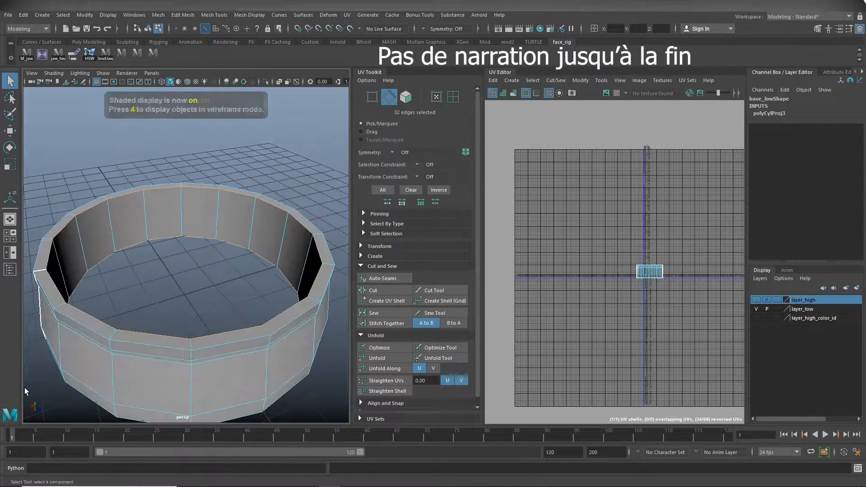
left_click(383, 292)
- Select both of base_low's UV shells, unfold them and clear the selection
left_click(253, 275)
left_click_drag(253, 275, 176, 267, "alt")
scroll(176, 268, "down", 5)
left_click(457, 100)
left_click_drag(589, 228, 672, 284)
left_click(382, 360)
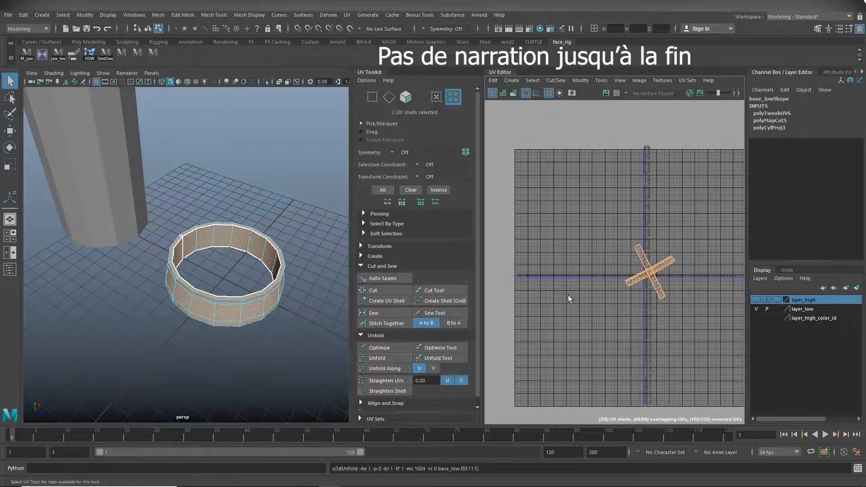
left_click(559, 293)
- Turn the checker texture back on for base_low and enlarge the UV Editor around its two unfolded shells
scroll(294, 326, "up", 3)
right_click_drag(295, 327, 311, 326, "alt")
middle_click_drag(271, 334, 233, 312, "alt")
key("6")
left_click(617, 93)
left_click_drag(235, 330, 222, 276, "alt")
right_click_drag(633, 318, 849, 306, "alt")
middle_click_drag(677, 253, 621, 286, "alt")
left_click_drag(352, 236, 139, 253)
left_click_drag(481, 251, 283, 258)
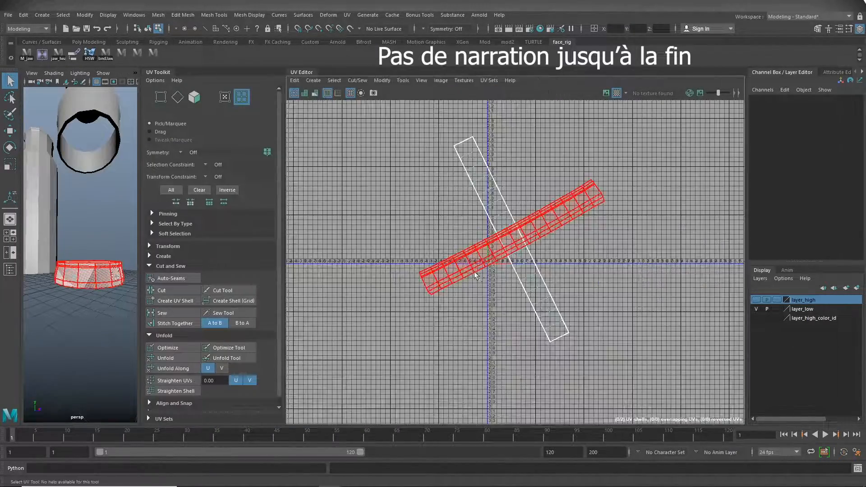
- Rotate both of base_low's UV shells horizontal and place the inner-wall shell above the outer-wall shell
right_click_drag(474, 271, 570, 221, "alt")
middle_click_drag(570, 220, 594, 289, "alt")
left_click(592, 289)
key("e")
left_click_drag(634, 217, 534, 223)
left_click(521, 240)
key("w")
right_click_drag(476, 249, 558, 270, "alt")
left_click_drag(573, 289, 573, 205)
right_click_drag(545, 248, 497, 246, "alt")
key("e")
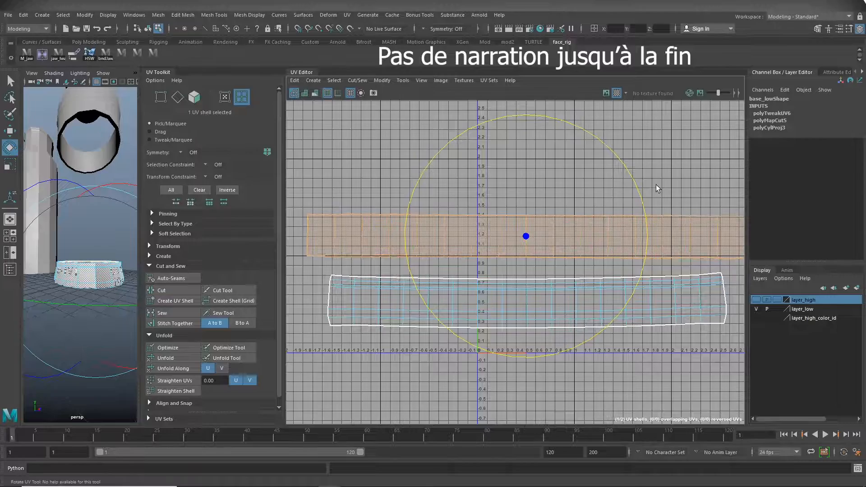
mouse_move(658, 183)
right_mouse_down("alt")
mouse_move(619, 188)
mouse_move(643, 183)
right_mouse_up("alt")
middle_click_drag(683, 166, 658, 160, "alt")
left_click(646, 313)
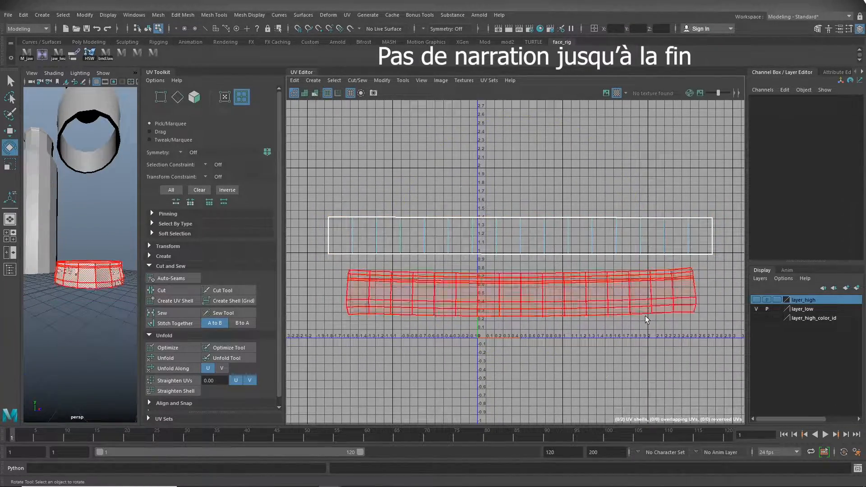
left_click(729, 299)
- Select anneau_low together with base_low so that the UVs of both parts are displayed
right_click_drag(694, 193, 657, 203, "alt")
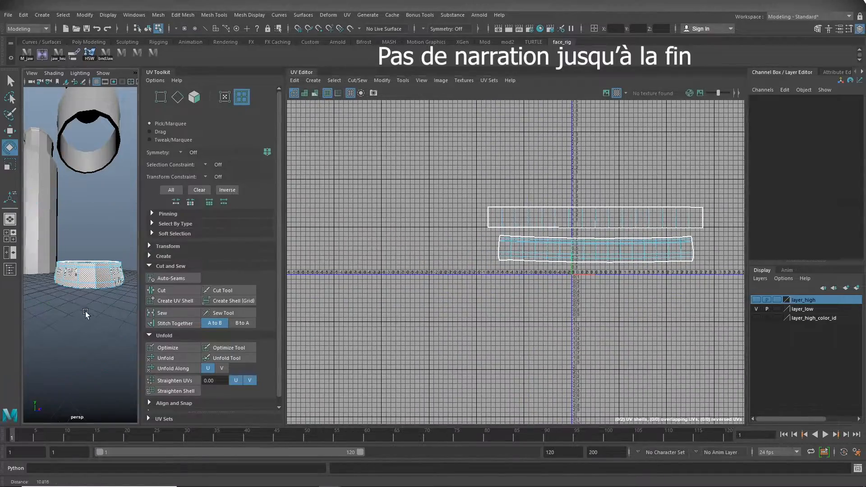
right_click_drag(85, 312, 92, 301, "alt")
left_click_drag(92, 171, 131, 316)
key("w")
right_click_drag(407, 274, 336, 283, "alt")
right_click_drag(107, 253, 131, 232)
left_click(107, 154, "shift")
- Move base_low's two UV shells sideways to sit directly below the shells of anneau_low and clear the selection
right_click_drag(501, 338, 530, 346, "alt")
middle_click_drag(529, 345, 490, 361, "alt")
right_click_drag(490, 360, 514, 379)
left_click(562, 258)
left_click(562, 270, "shift")
left_click_drag(562, 266, 466, 268)
left_click(114, 348)
- Add bouchon_low to the selected parts in object mode to display the UV layouts of all three together
right_click_drag(114, 348, 104, 318, "alt")
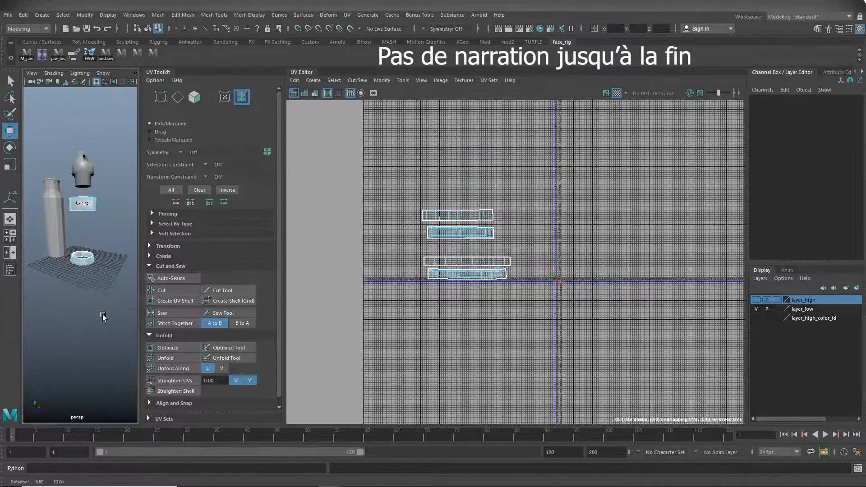
left_click_drag(59, 189, 106, 279)
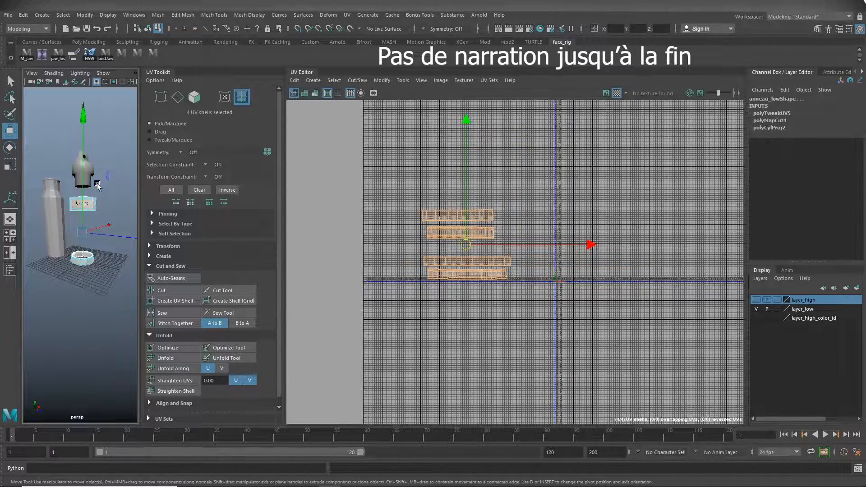
left_click(109, 155)
right_click_drag(81, 169, 129, 152)
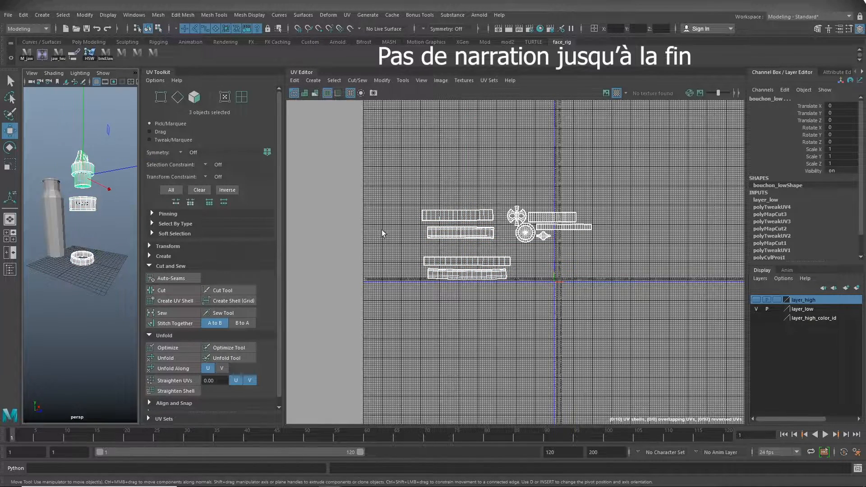